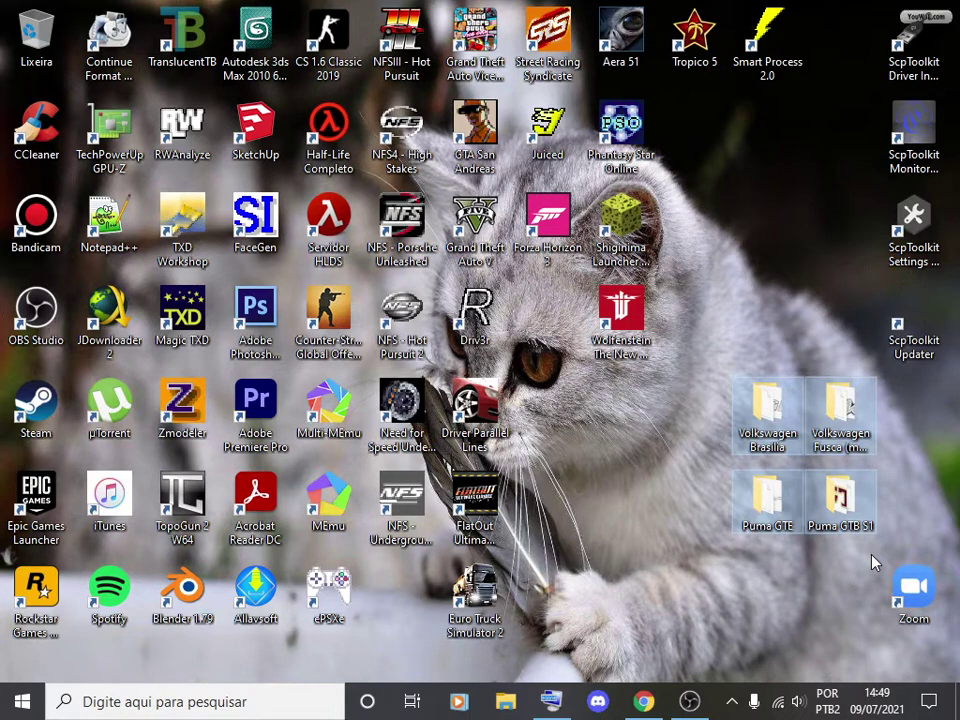
{"action": "left_click", "coordinate": [728, 345]}
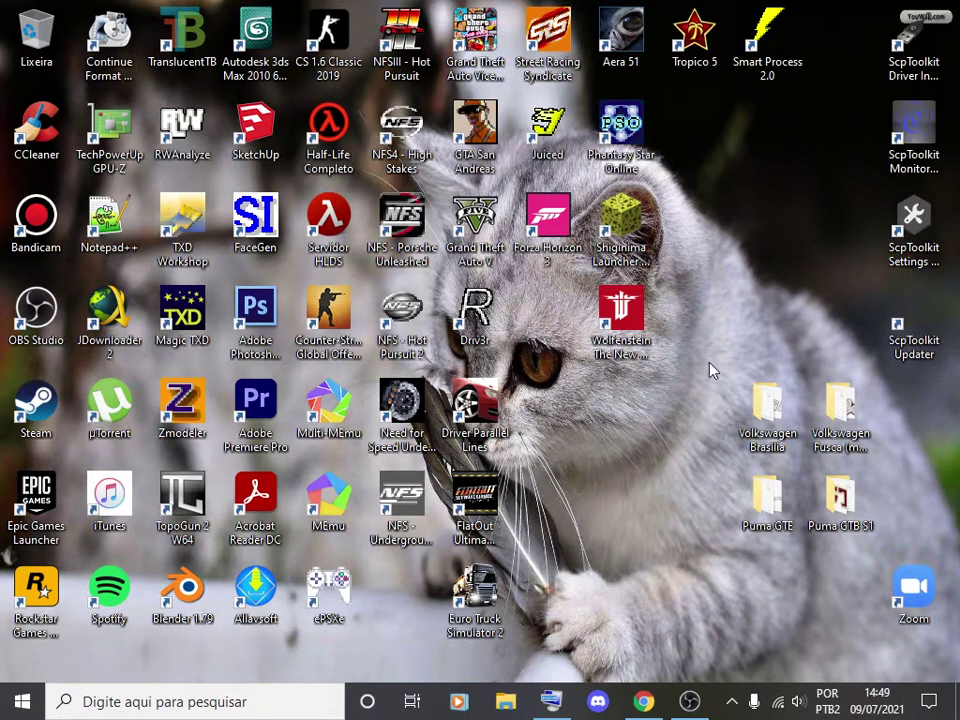
{"action": "left_click_drag", "start_coordinate": [712, 341], "coordinate": [870, 572]}
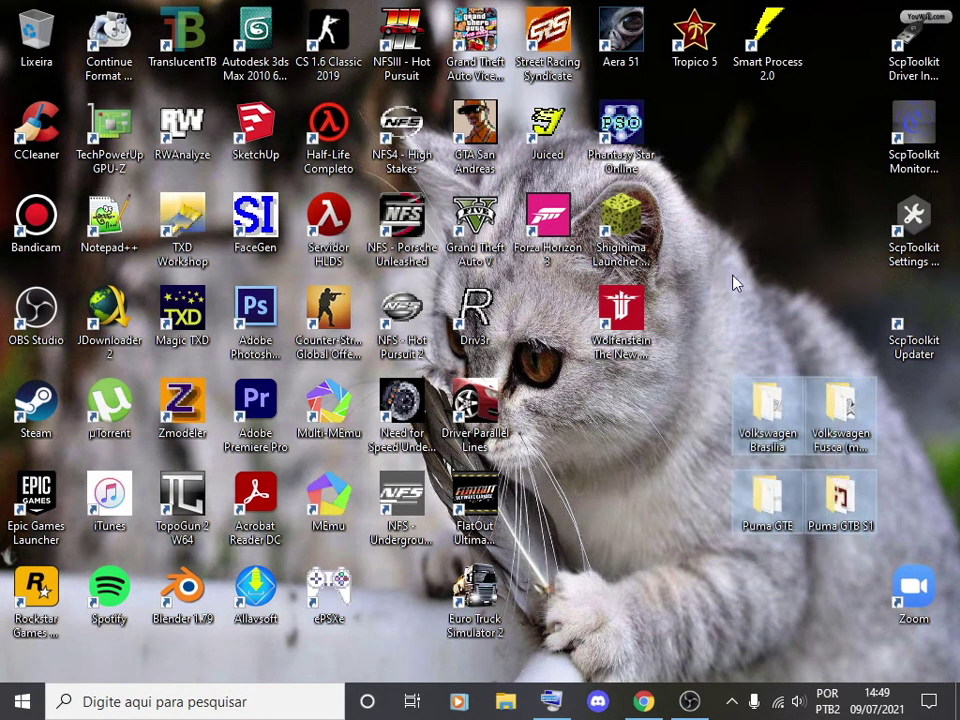
{"action": "left_click", "coordinate": [734, 281]}
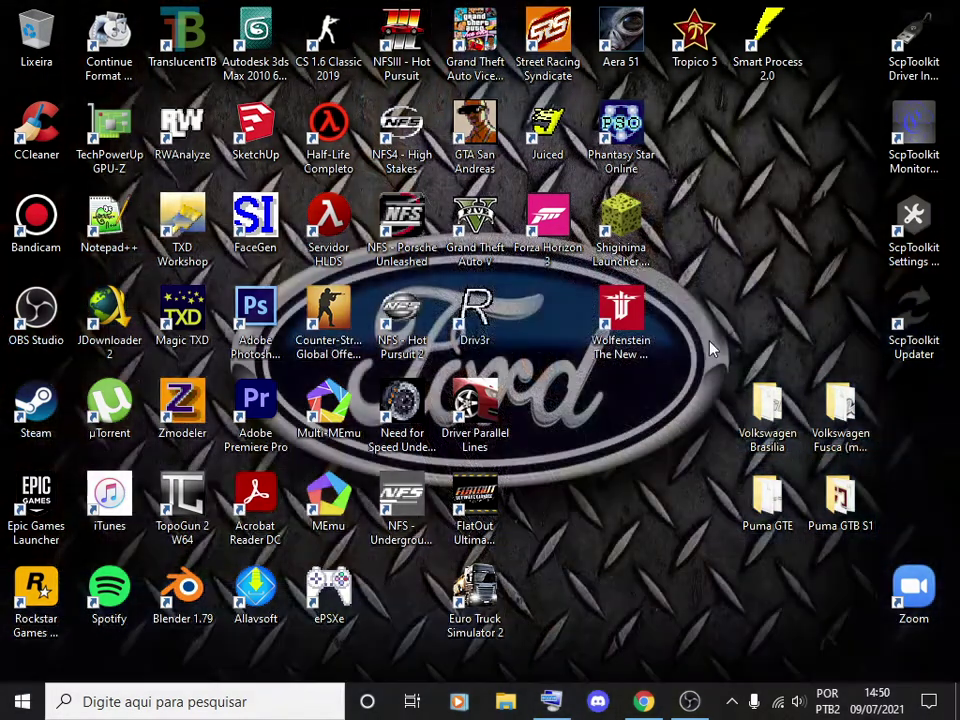
{"action": "left_click_drag", "start_coordinate": [711, 342], "coordinate": [850, 432]}
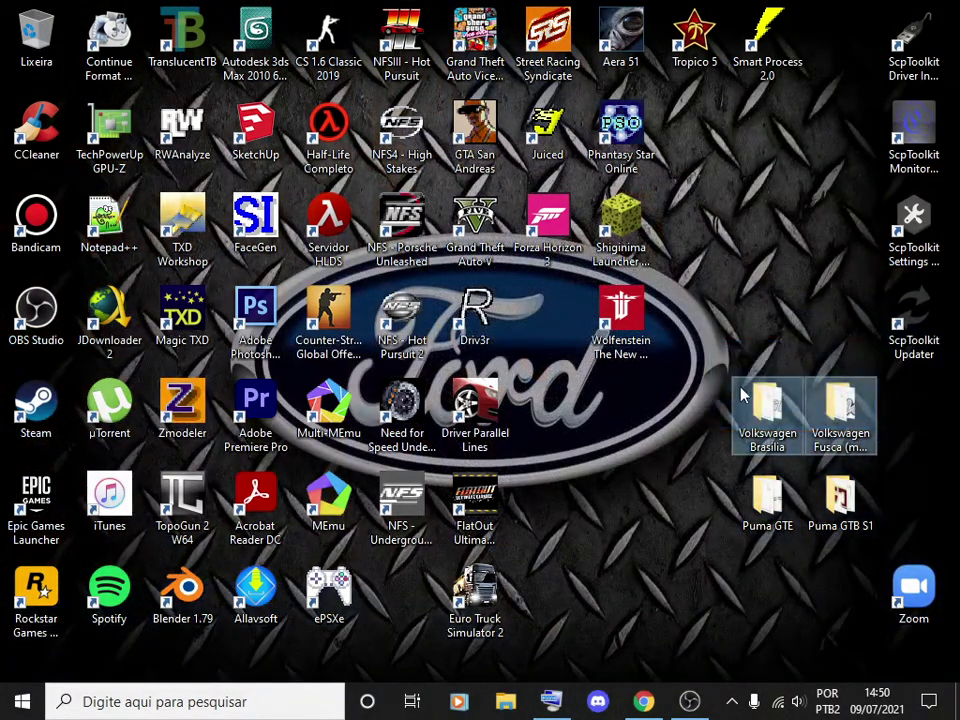
{"action": "left_click", "coordinate": [757, 326]}
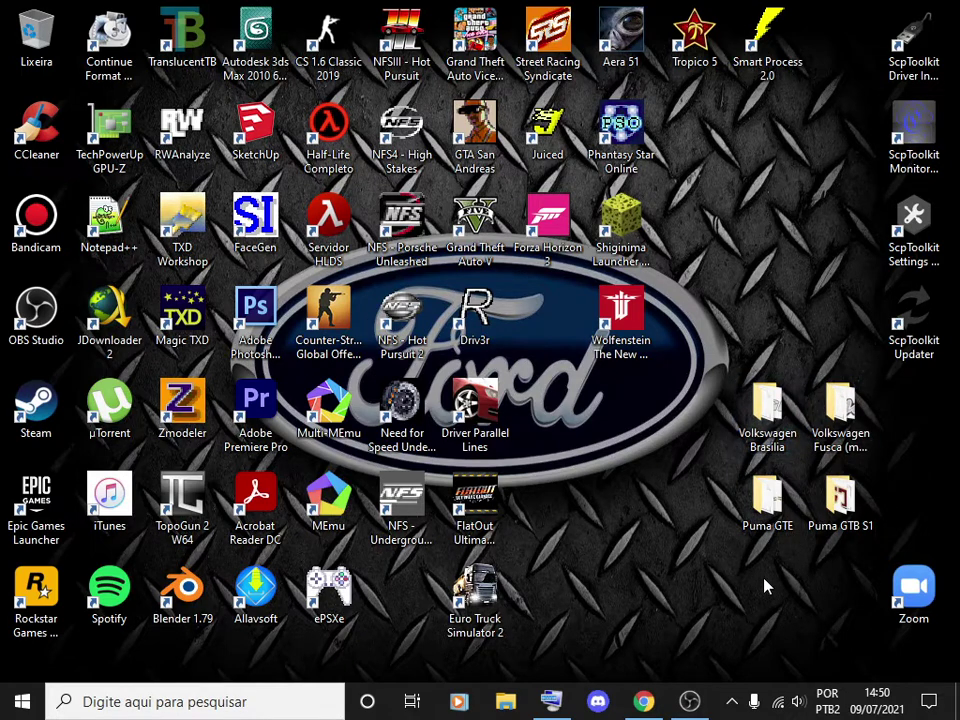
{"action": "left_click_drag", "start_coordinate": [765, 587], "coordinate": [845, 505]}
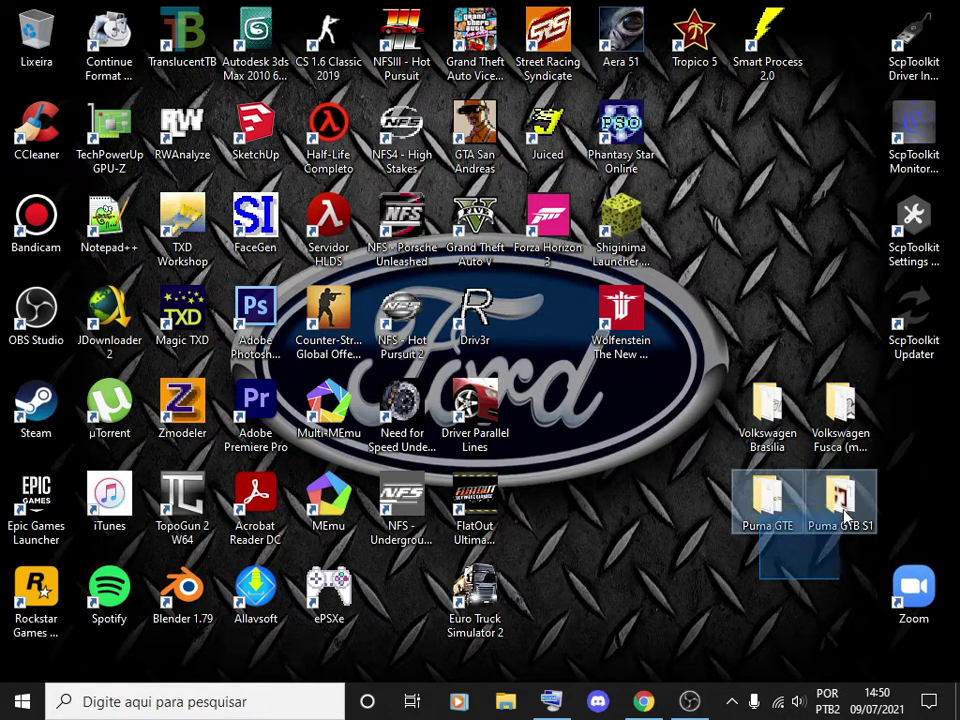
- Check the contents of the Puma GTE and Puma GTB S1 folders, closing each one after viewing
{"action": "double_click", "coordinate": [787, 514]}
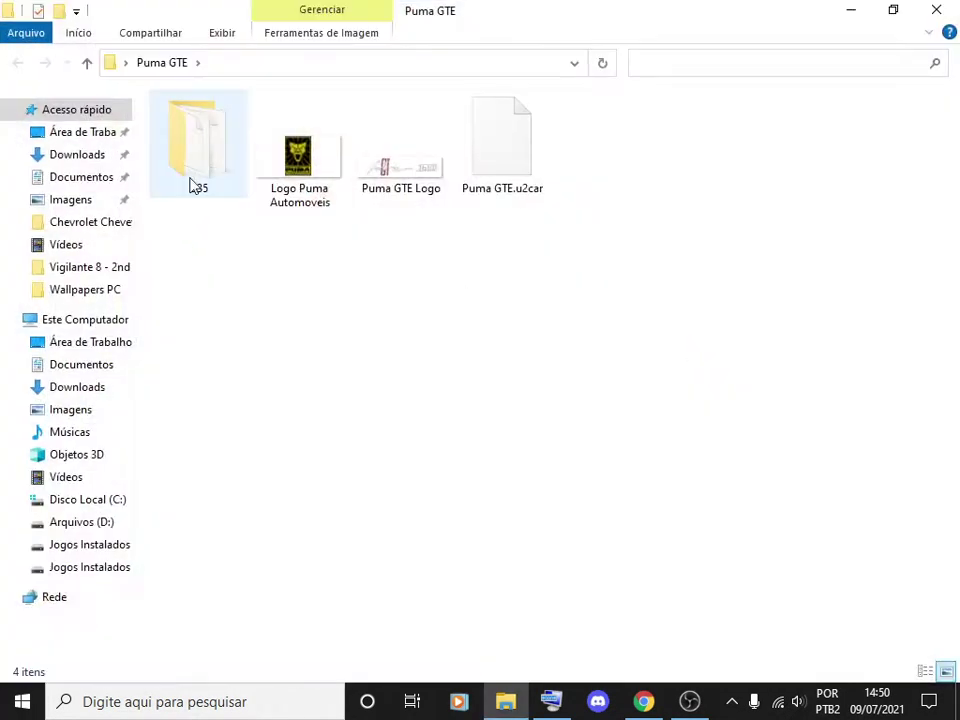
{"action": "left_click", "coordinate": [208, 154]}
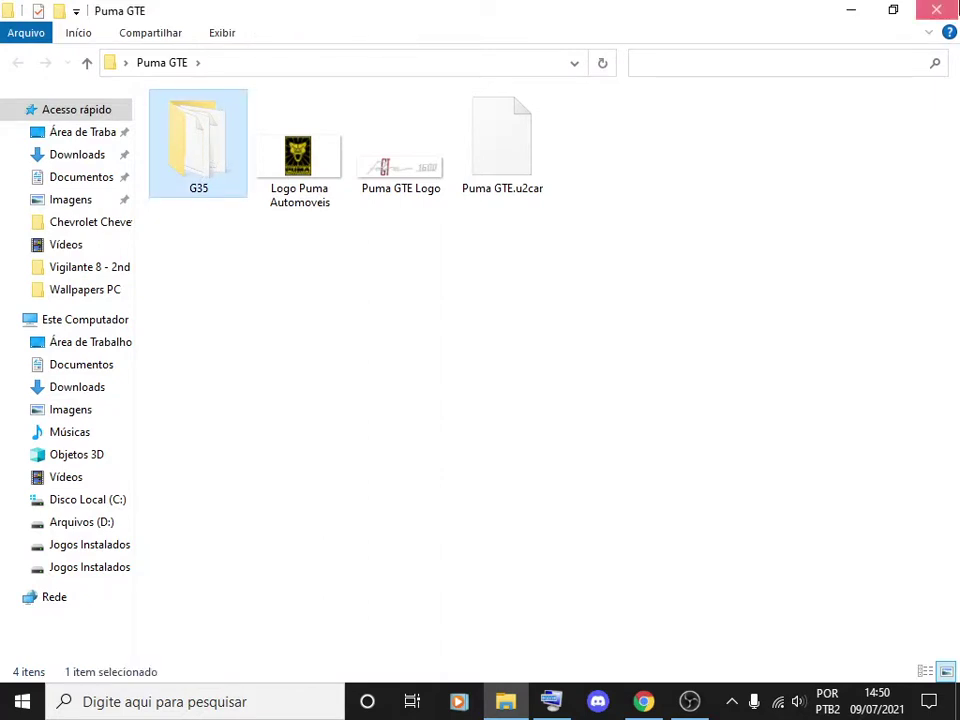
{"action": "left_click", "coordinate": [936, 10]}
{"action": "double_click", "coordinate": [857, 508]}
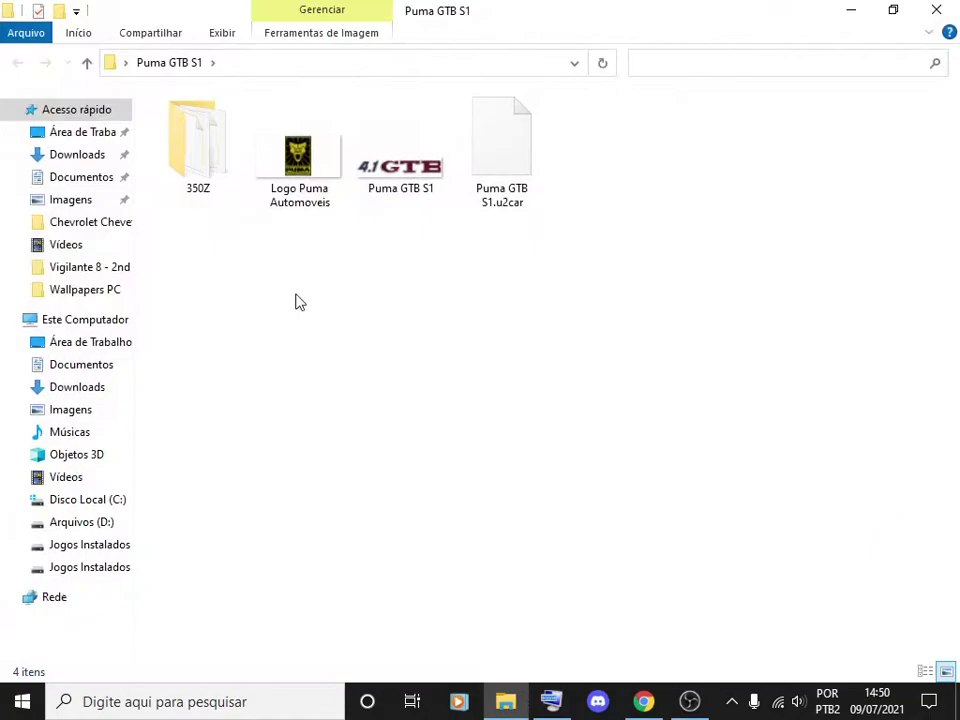
{"action": "left_click", "coordinate": [216, 169]}
{"action": "left_click", "coordinate": [936, 10]}
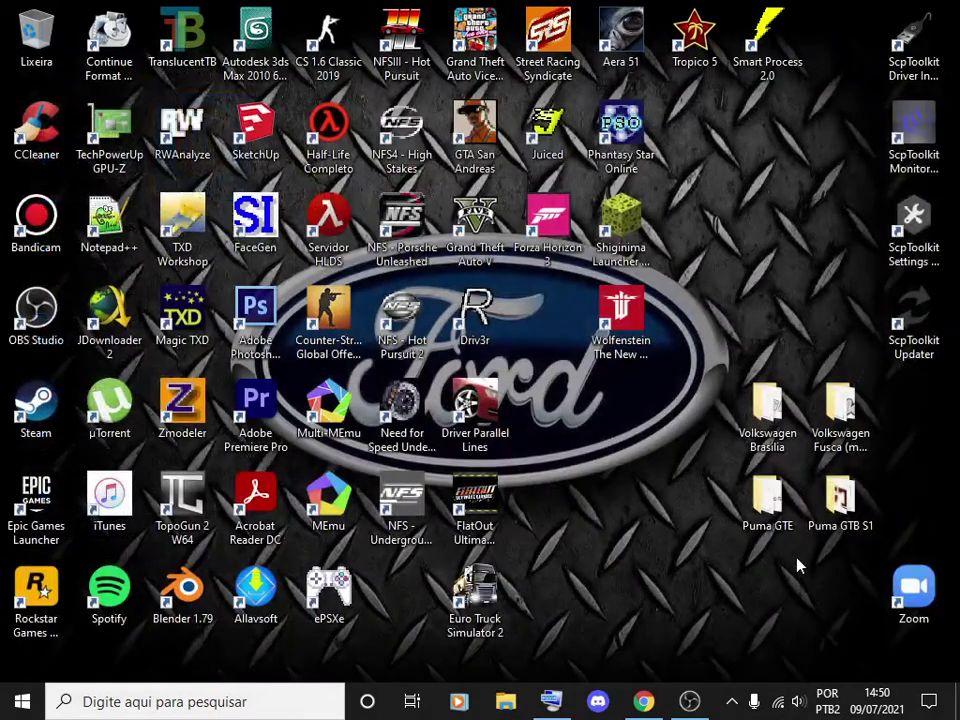
{"action": "left_click_drag", "start_coordinate": [847, 571], "coordinate": [763, 508]}
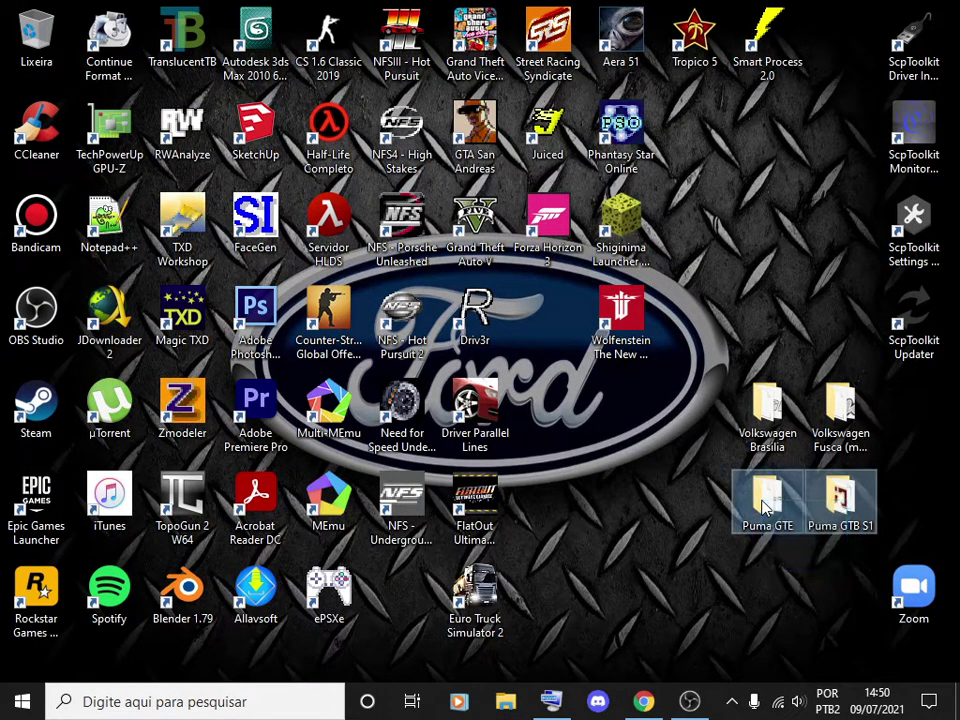
{"action": "left_click", "coordinate": [685, 460]}
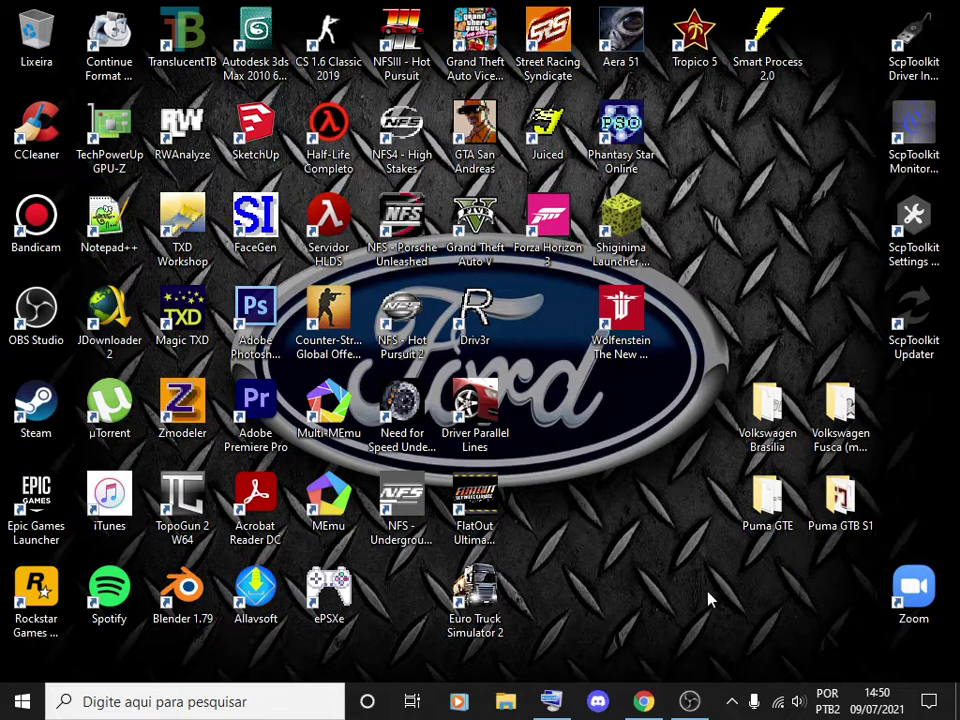
{"action": "left_click_drag", "start_coordinate": [708, 600], "coordinate": [709, 538]}
{"action": "left_click", "coordinate": [654, 583]}
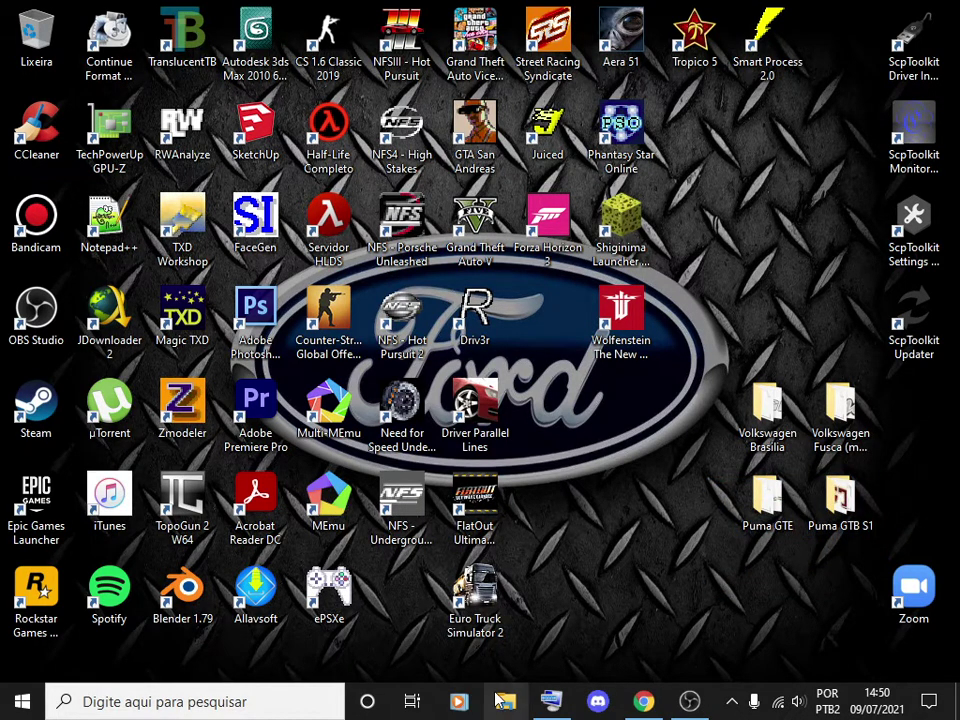
- Open the Need For Speed Underground 2 folder on the Arquivos (D:) drive in File Explorer
{"action": "left_click", "coordinate": [503, 700]}
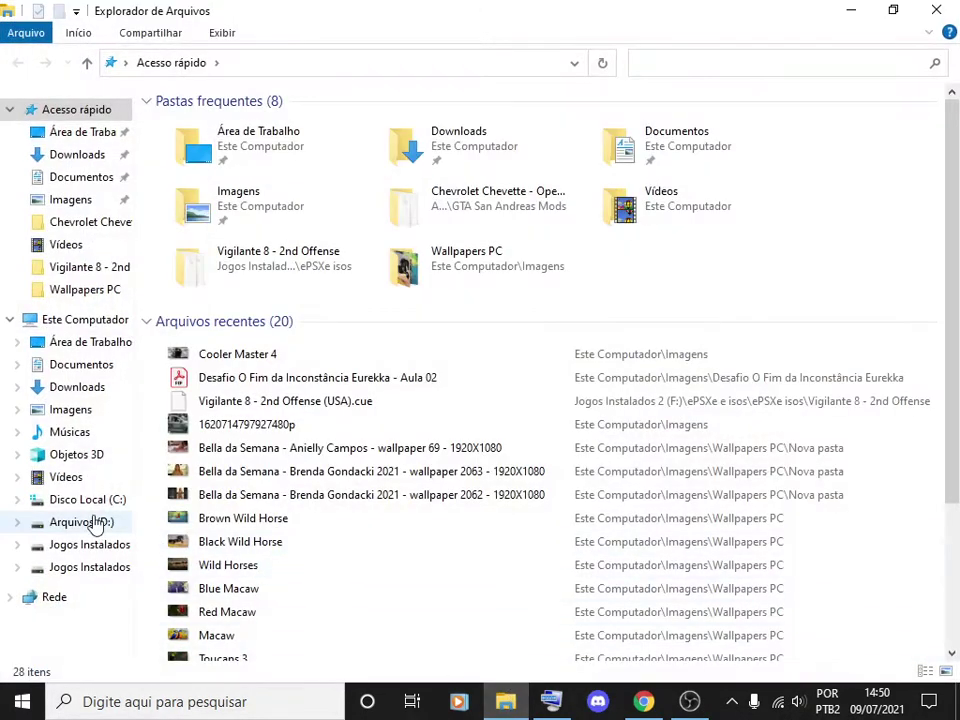
{"action": "left_click", "coordinate": [95, 524]}
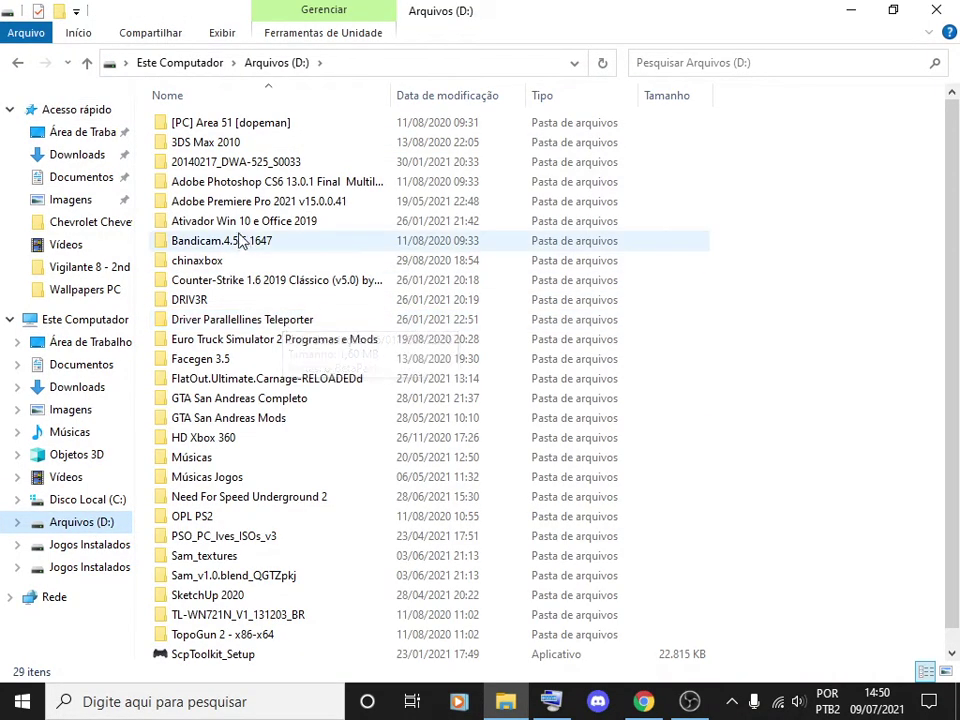
{"action": "left_click", "coordinate": [260, 500]}
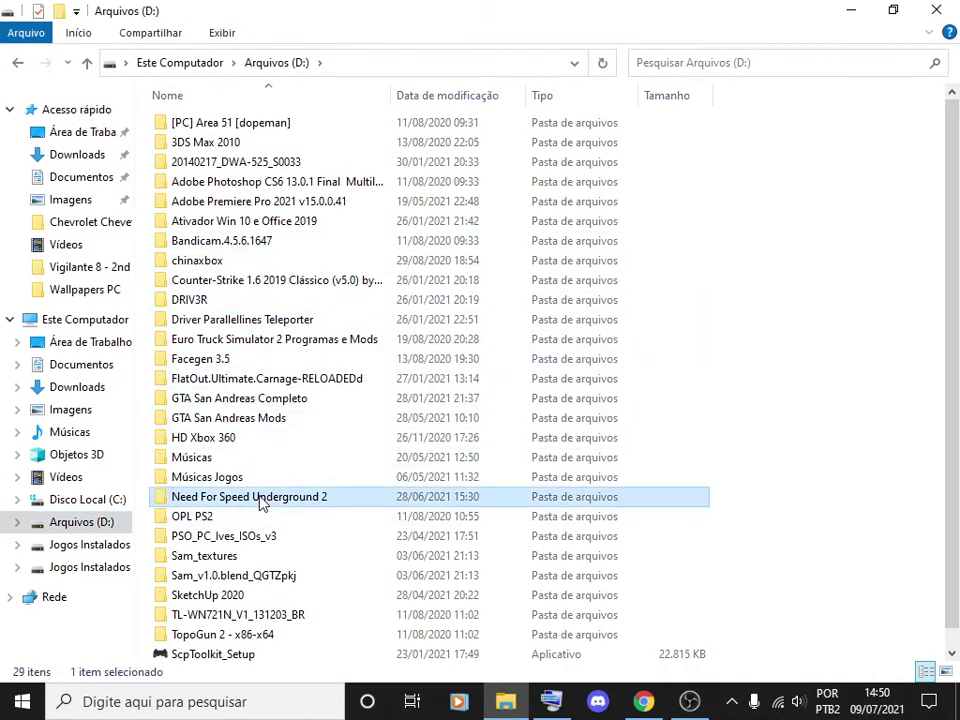
{"action": "double_click", "coordinate": [260, 500]}
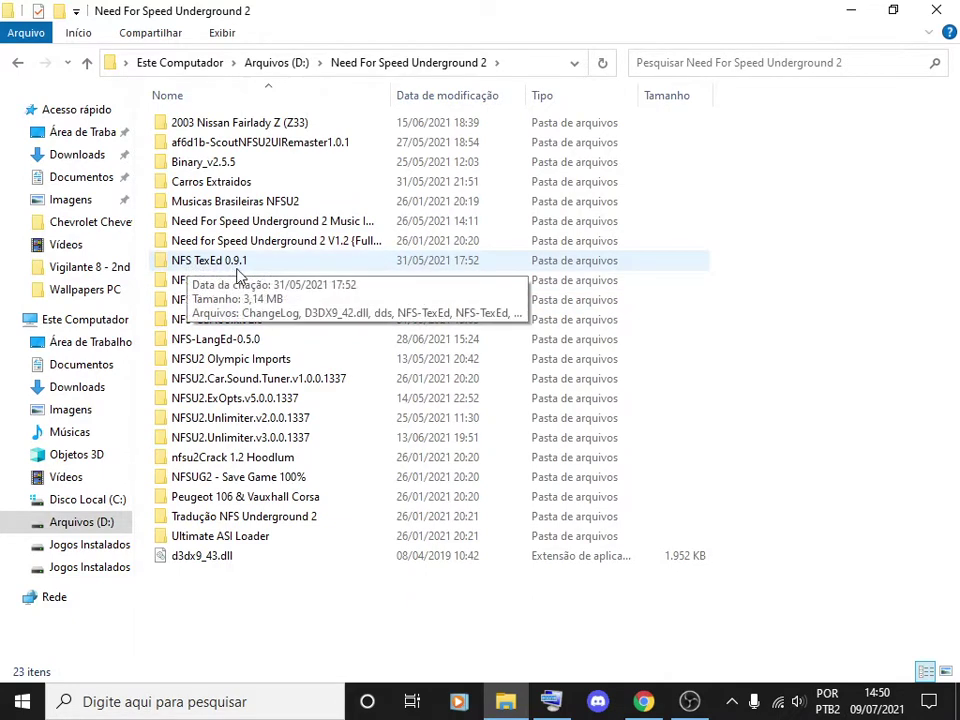
- Look inside the NFS TexEd 0.9.1 and NFS-LangEd-0.5.0 tool folders, returning to the parent folder each time
{"action": "double_click", "coordinate": [252, 266]}
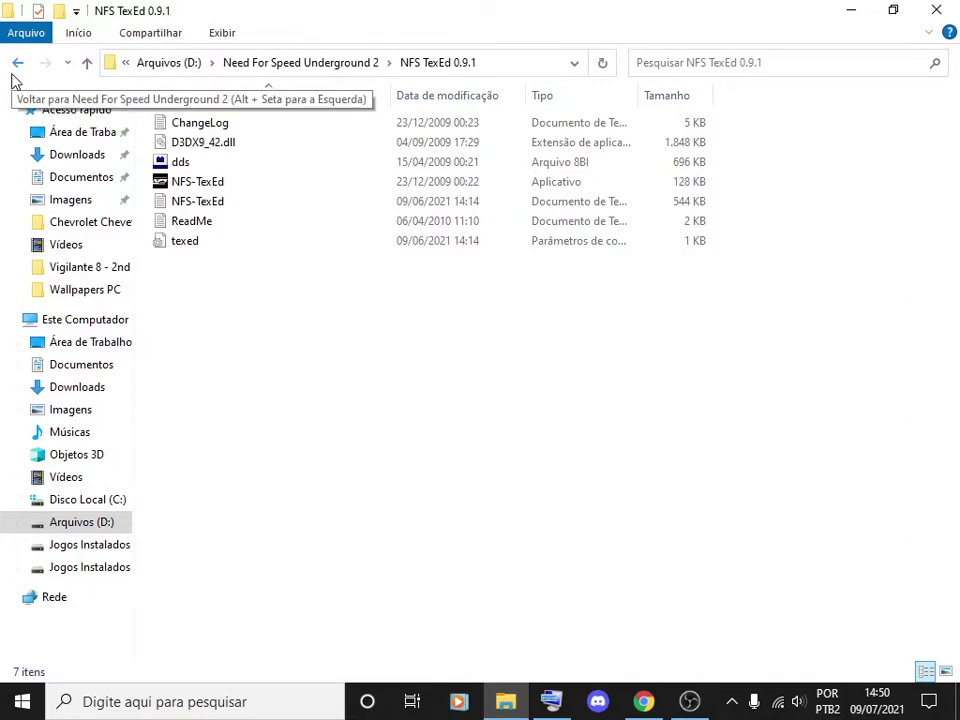
{"action": "left_click", "coordinate": [14, 73]}
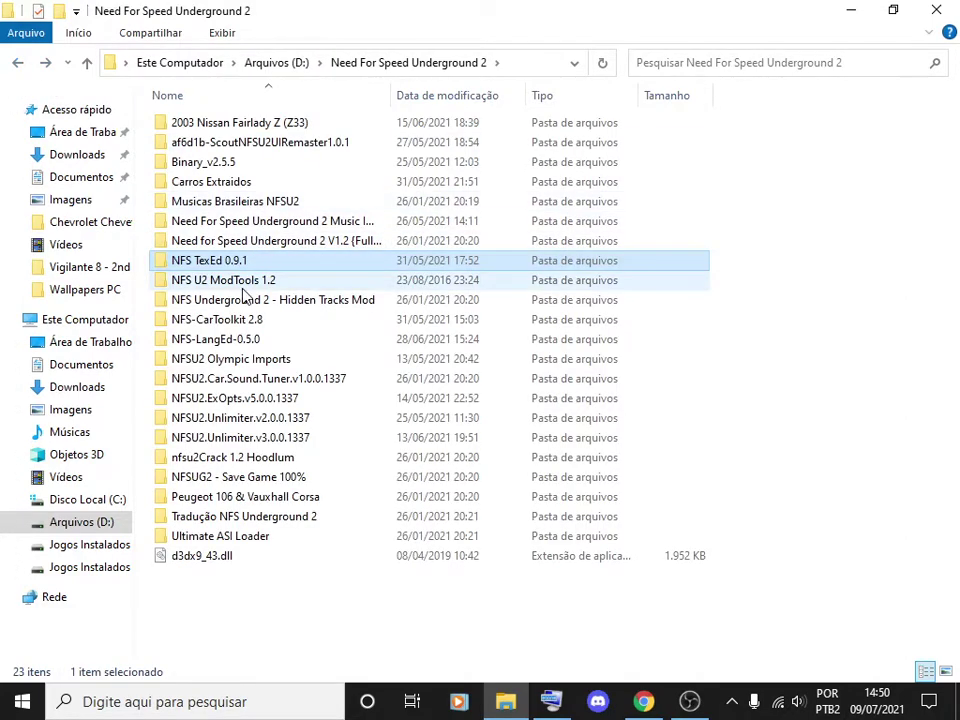
{"action": "mouse_move", "coordinate": [221, 343]}
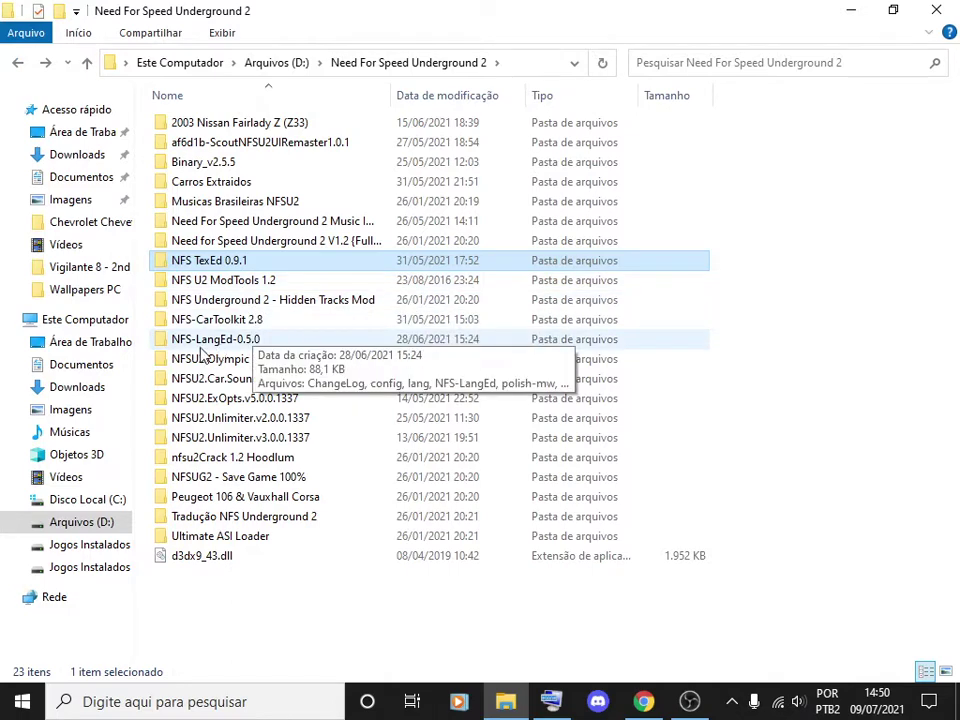
{"action": "double_click", "coordinate": [222, 341]}
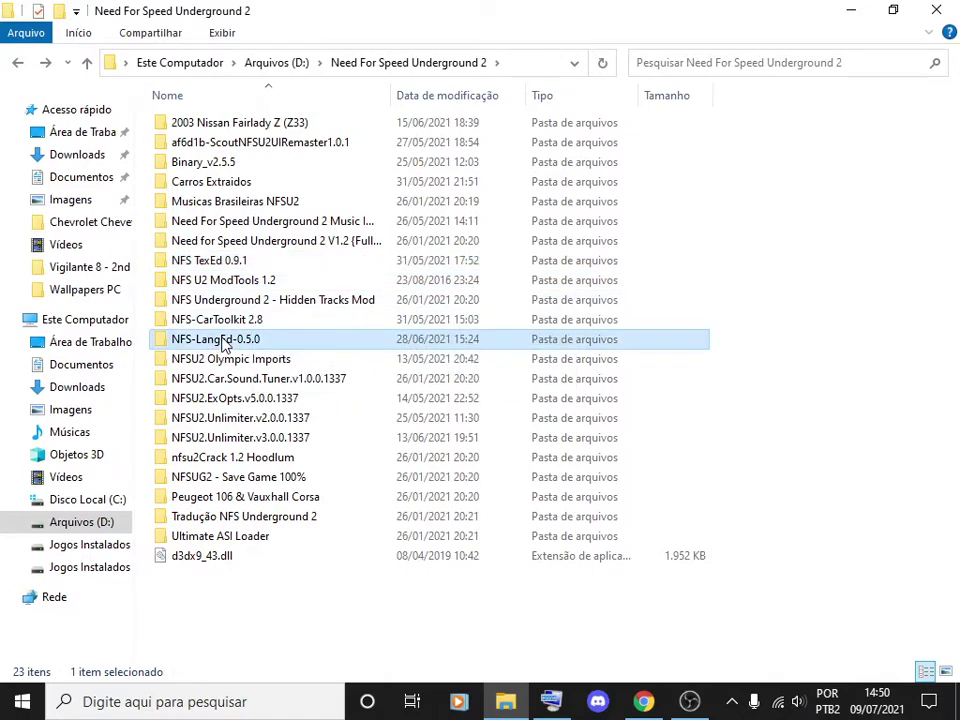
{"action": "left_click", "coordinate": [17, 62]}
{"action": "left_click", "coordinate": [869, 350]}
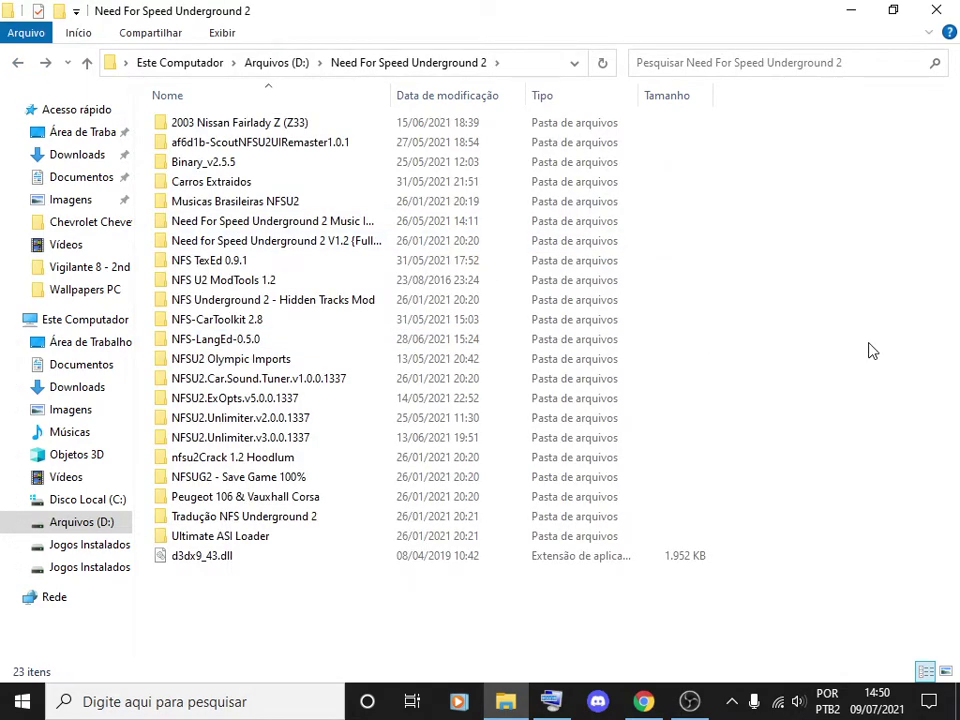
- View the tools in the bin folder of NFS U2 ModTools 1.2, and go back to Need For Speed Underground 2
{"action": "double_click", "coordinate": [232, 287]}
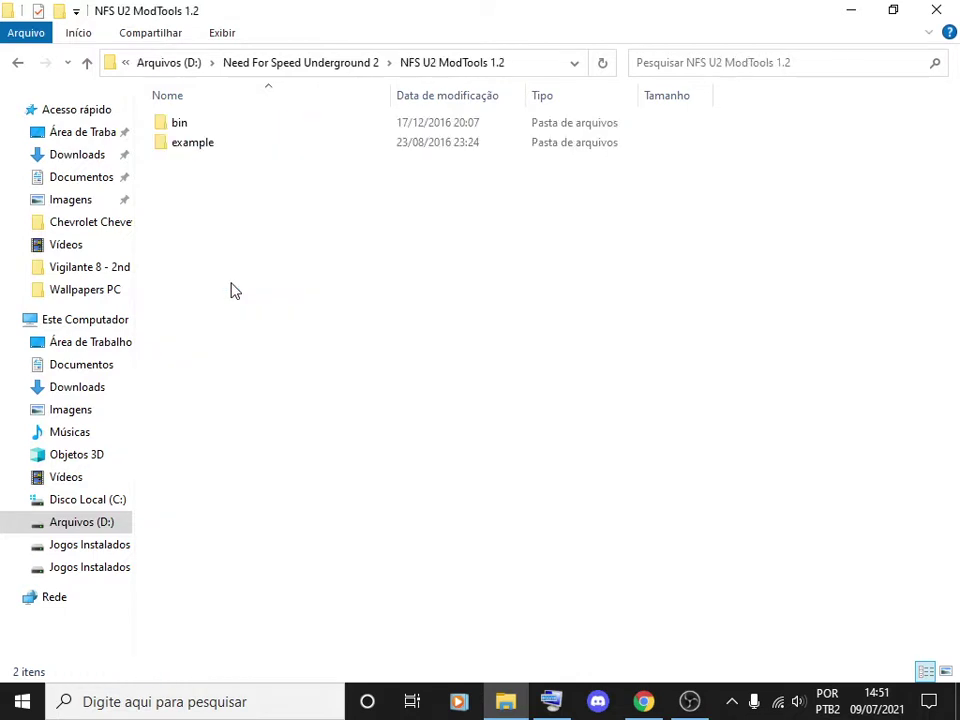
{"action": "double_click", "coordinate": [197, 124]}
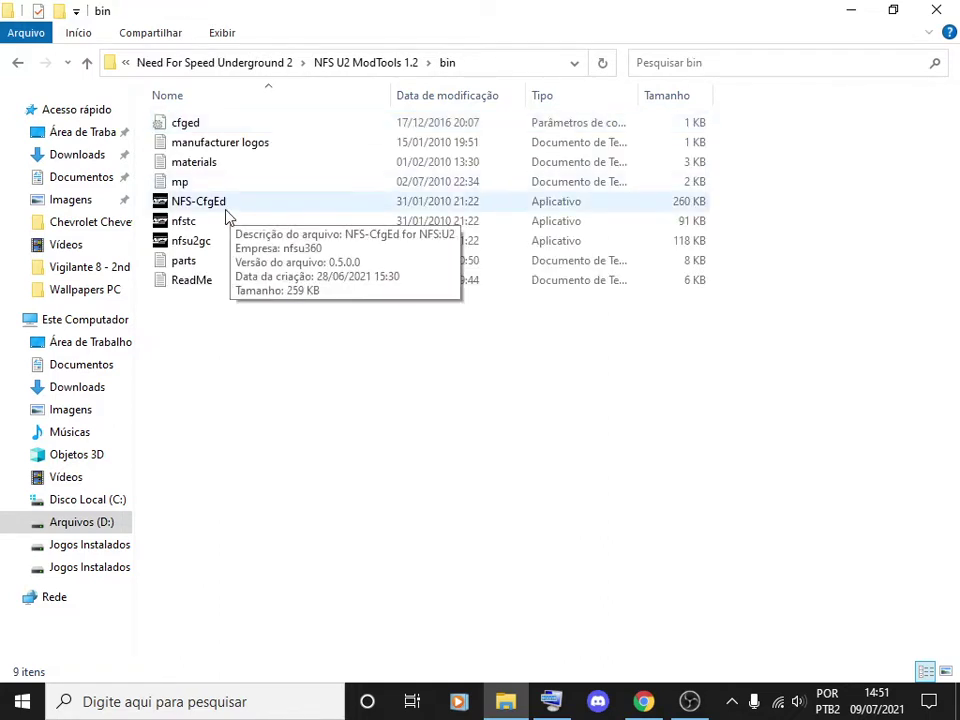
{"action": "left_click", "coordinate": [18, 63]}
{"action": "left_click", "coordinate": [18, 64]}
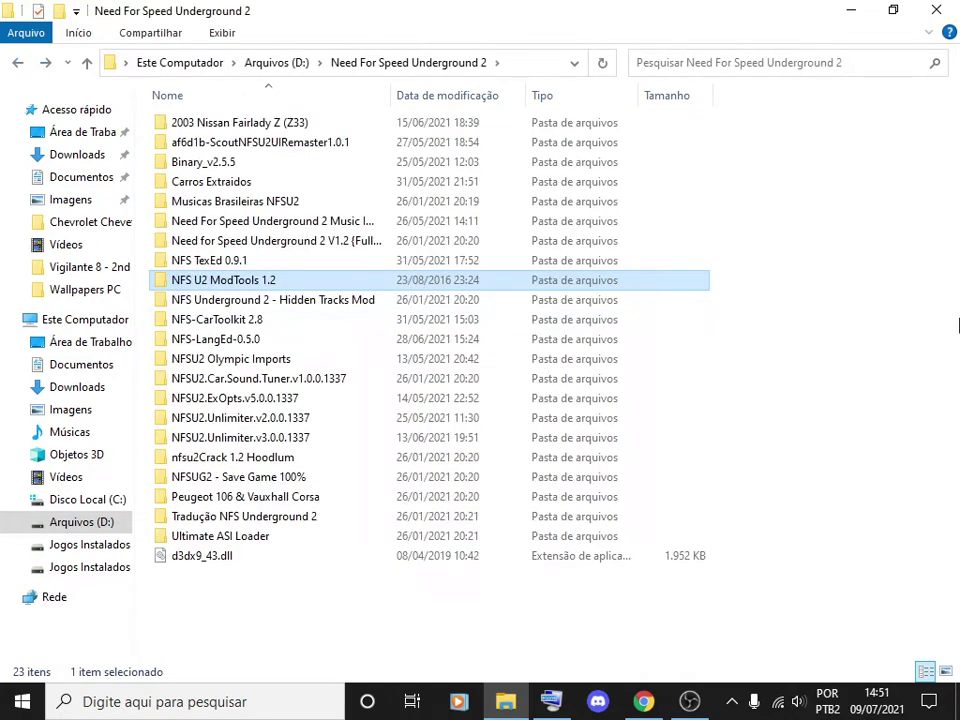
{"action": "left_click", "coordinate": [921, 326]}
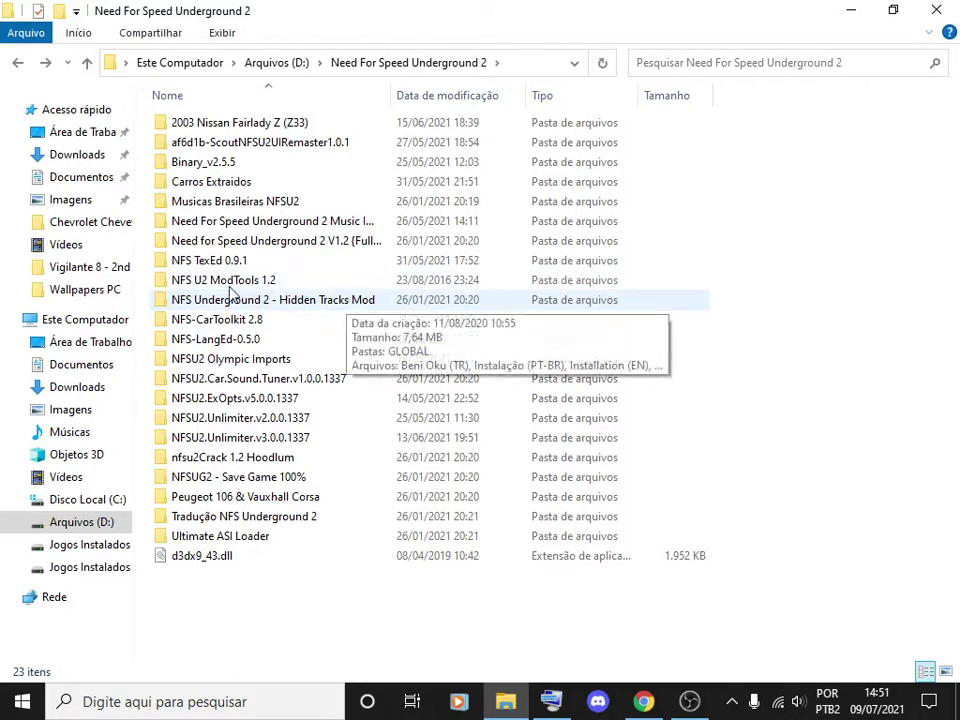
- Switch to MEGA in Chrome and look through the car brand folders inside Carros, returning to the parent folder
{"action": "left_click", "coordinate": [851, 9]}
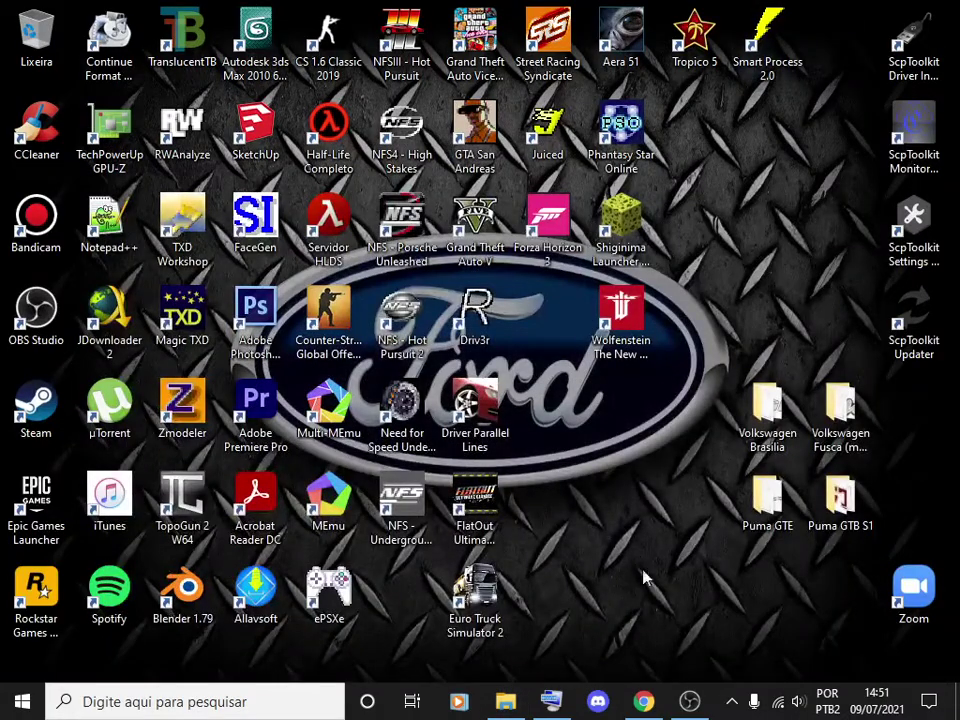
{"action": "left_click", "coordinate": [652, 703]}
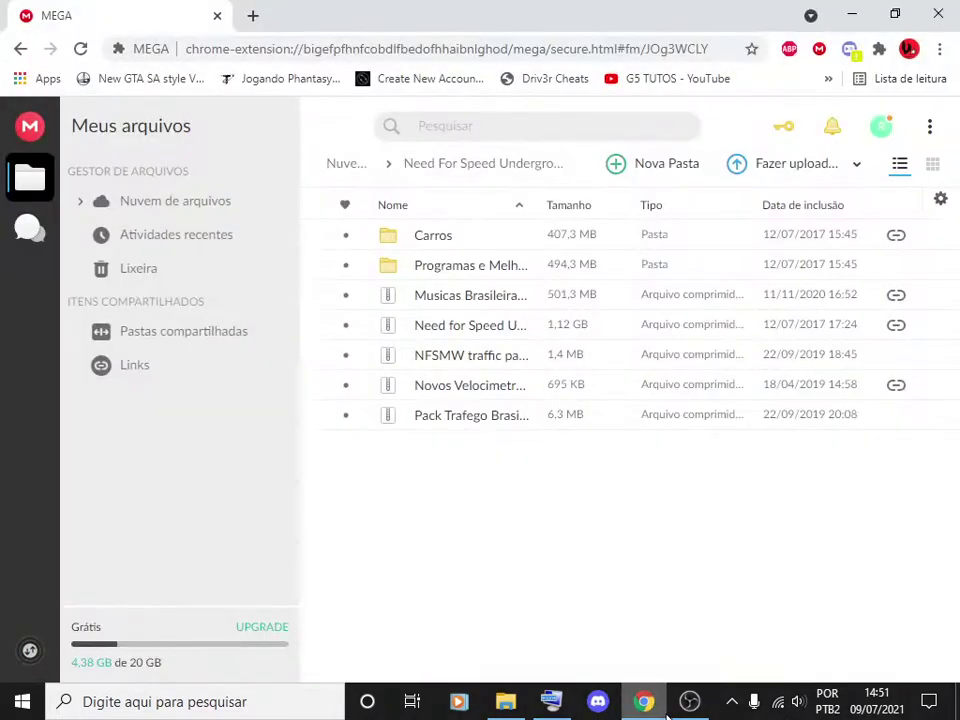
{"action": "double_click", "coordinate": [443, 245]}
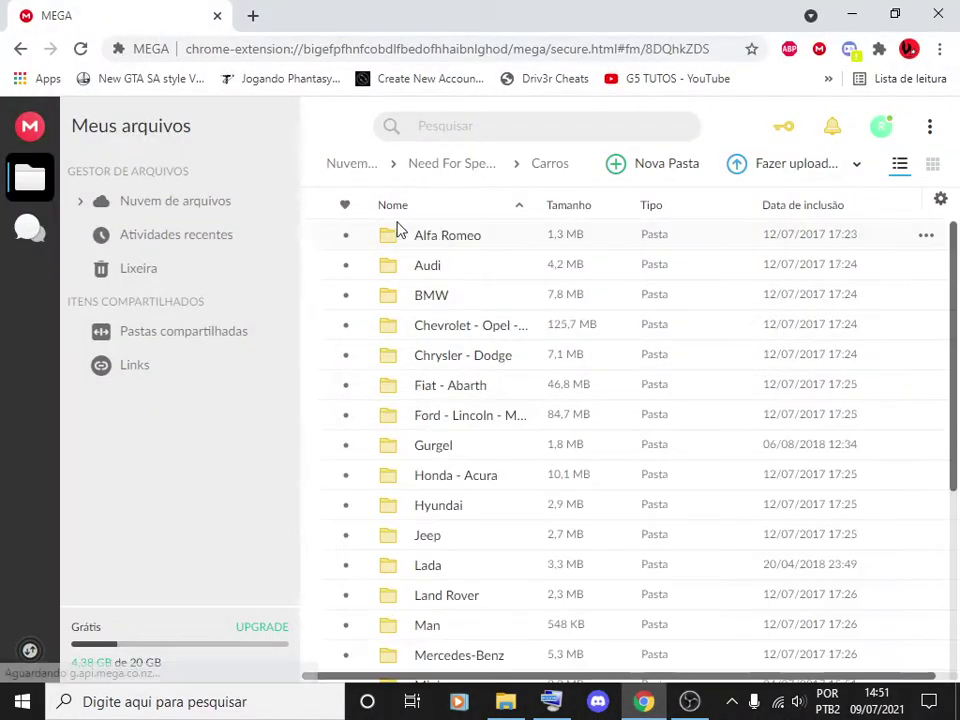
{"action": "scroll", "coordinate": [478, 427], "scroll_direction": "down", "scroll_amount": 3}
{"action": "scroll", "coordinate": [478, 427], "scroll_direction": "down", "scroll_amount": 1}
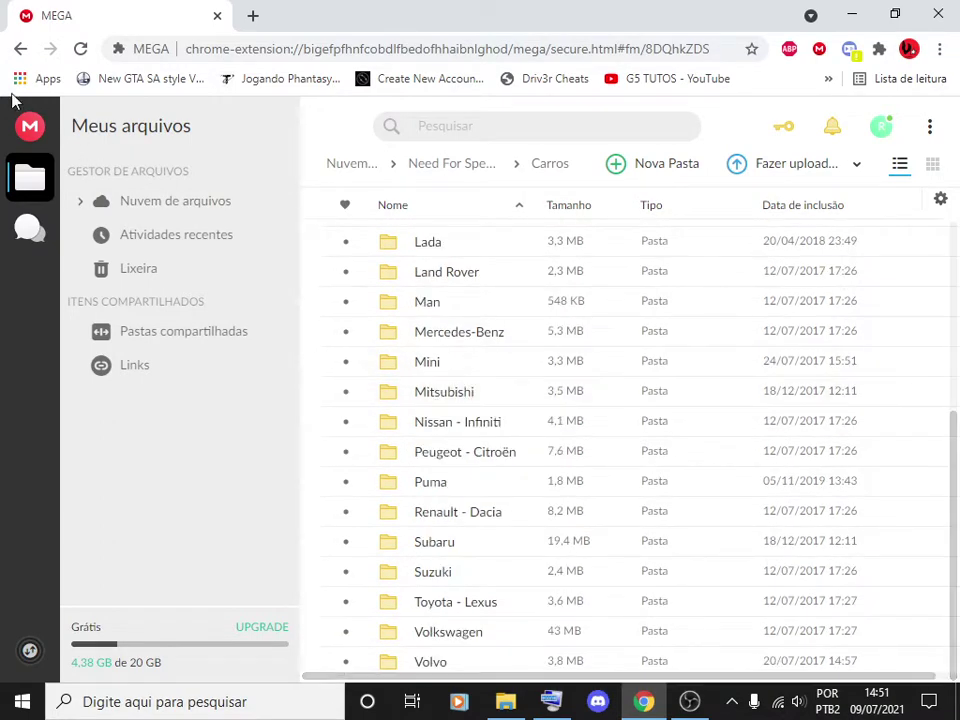
{"action": "left_click", "coordinate": [20, 48]}
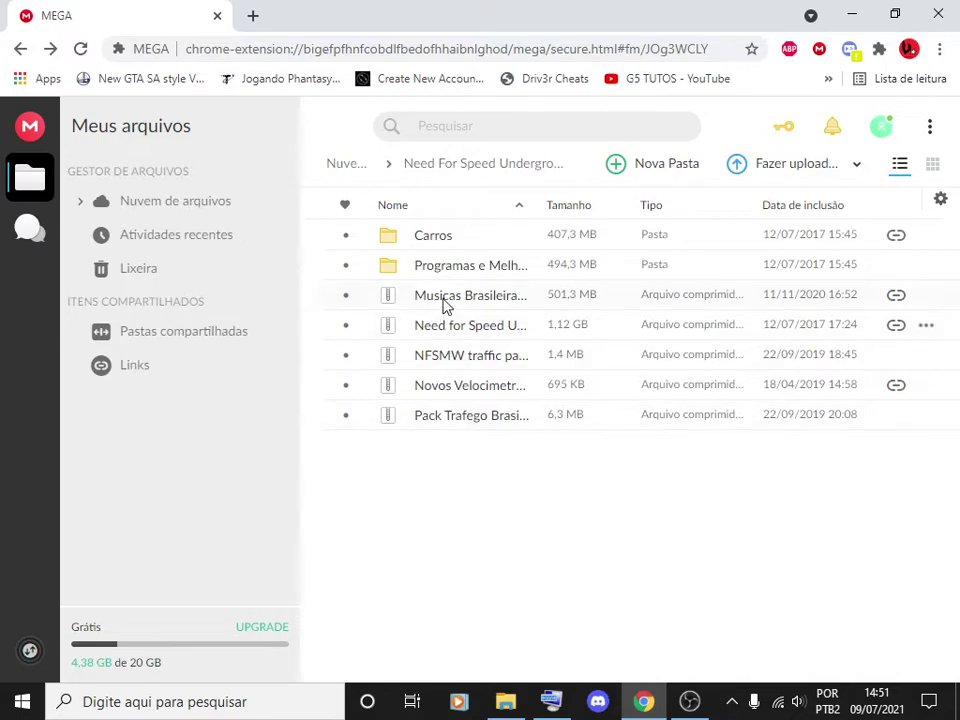
- Look through the files in MEGA's Programas e Melhorias folder and return to its parent folder
{"action": "double_click", "coordinate": [448, 272]}
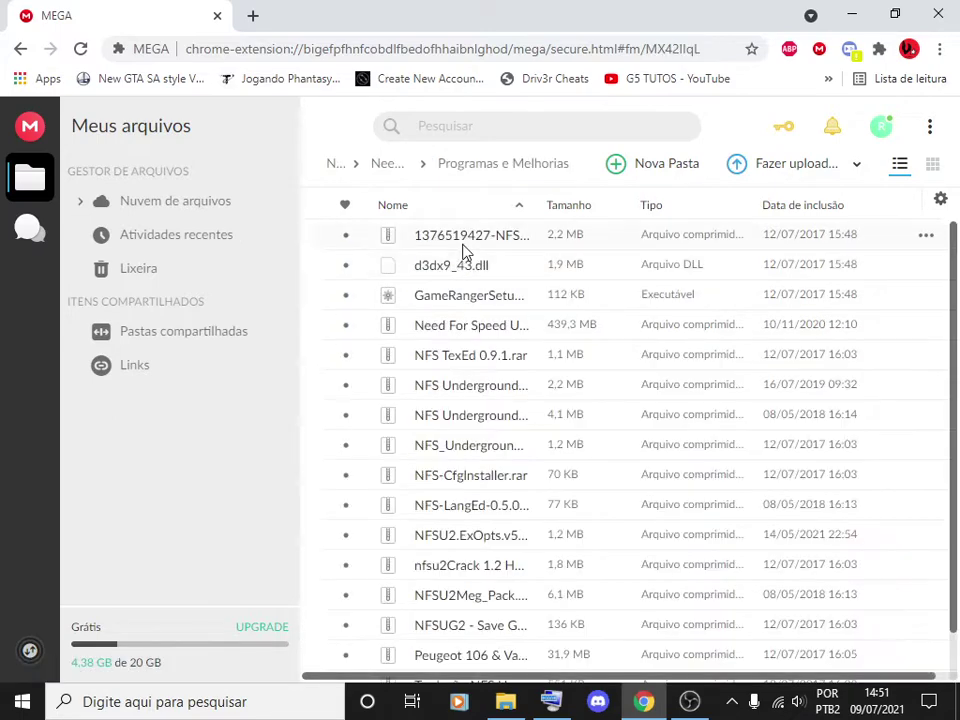
{"action": "scroll", "coordinate": [458, 262], "scroll_direction": "down", "scroll_amount": 1}
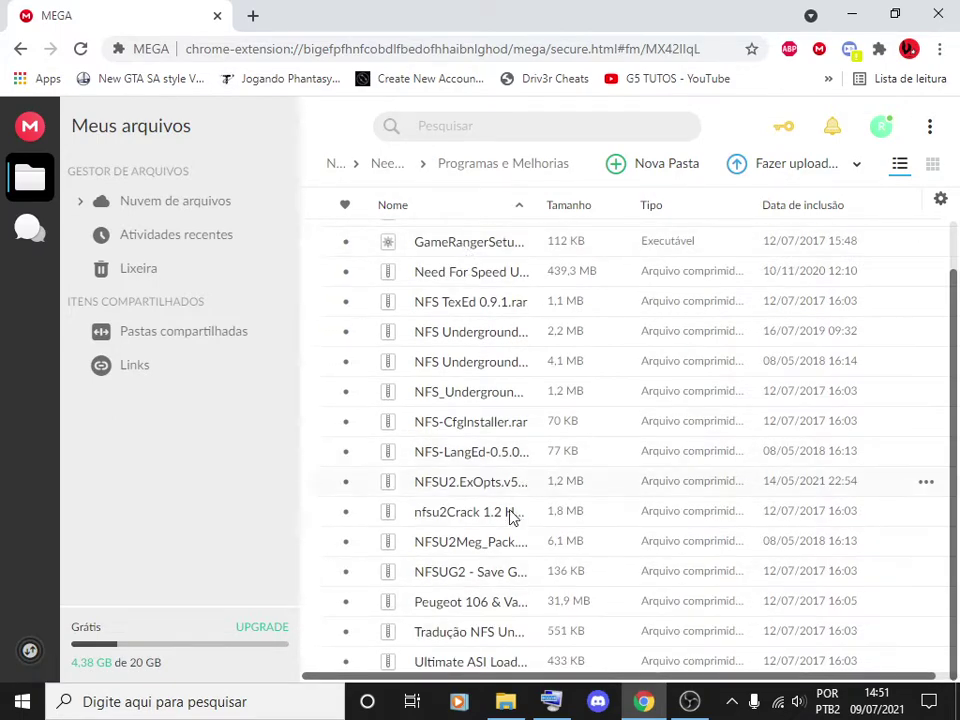
{"action": "scroll", "coordinate": [500, 590], "scroll_direction": "up", "scroll_amount": 1}
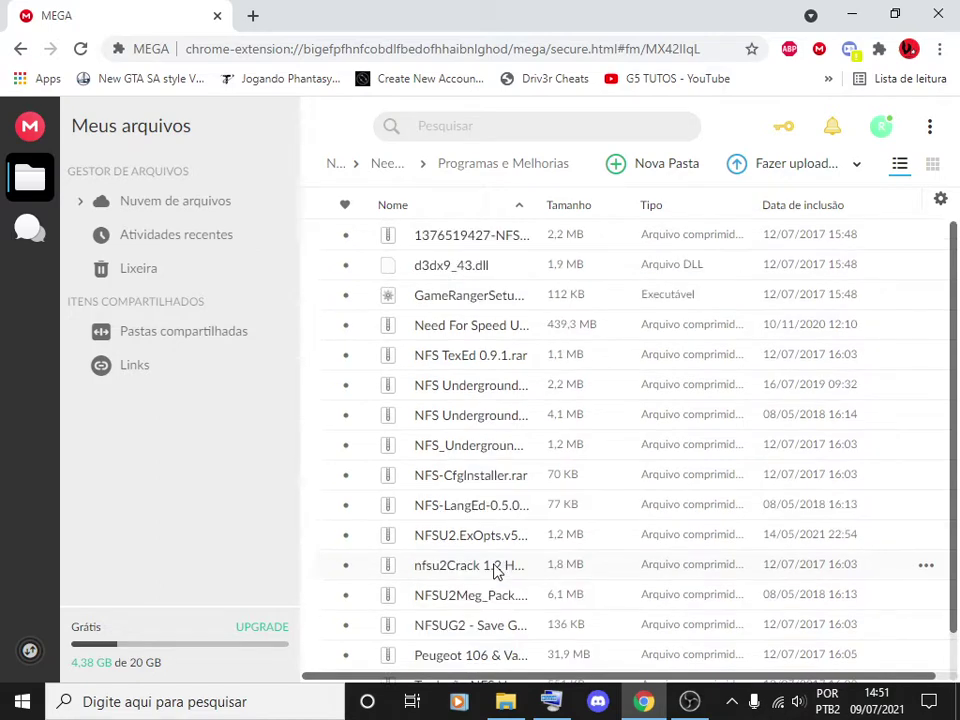
{"action": "left_click", "coordinate": [17, 55]}
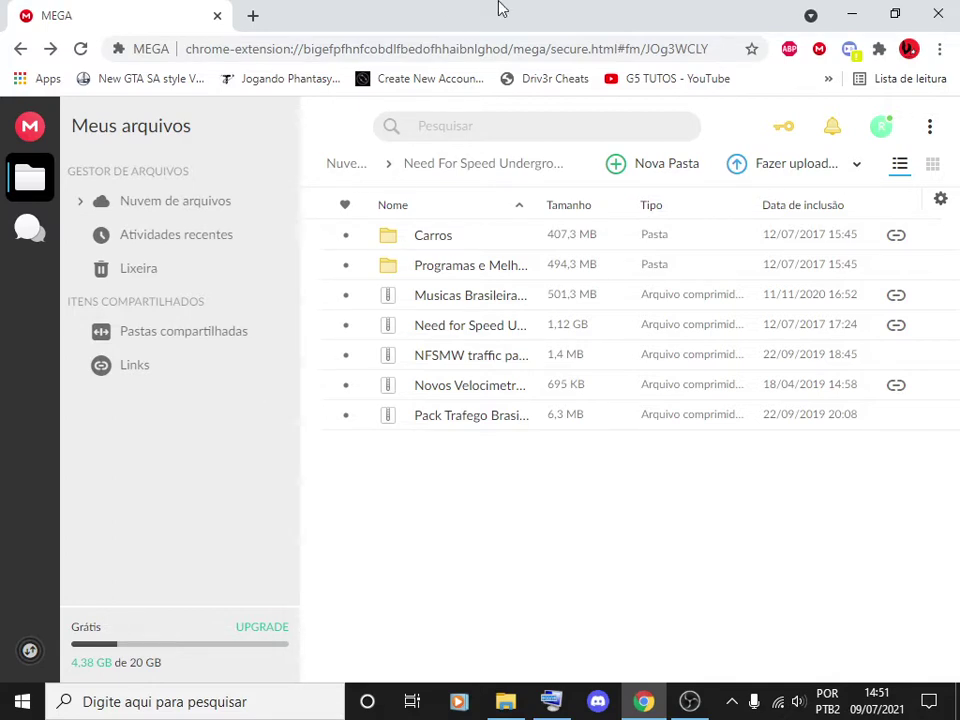
- Switch from MEGA to the desktop, open the NFS - Underground 2 shortcut's file location, and go up to EA GAMES
{"action": "left_click", "coordinate": [864, 12]}
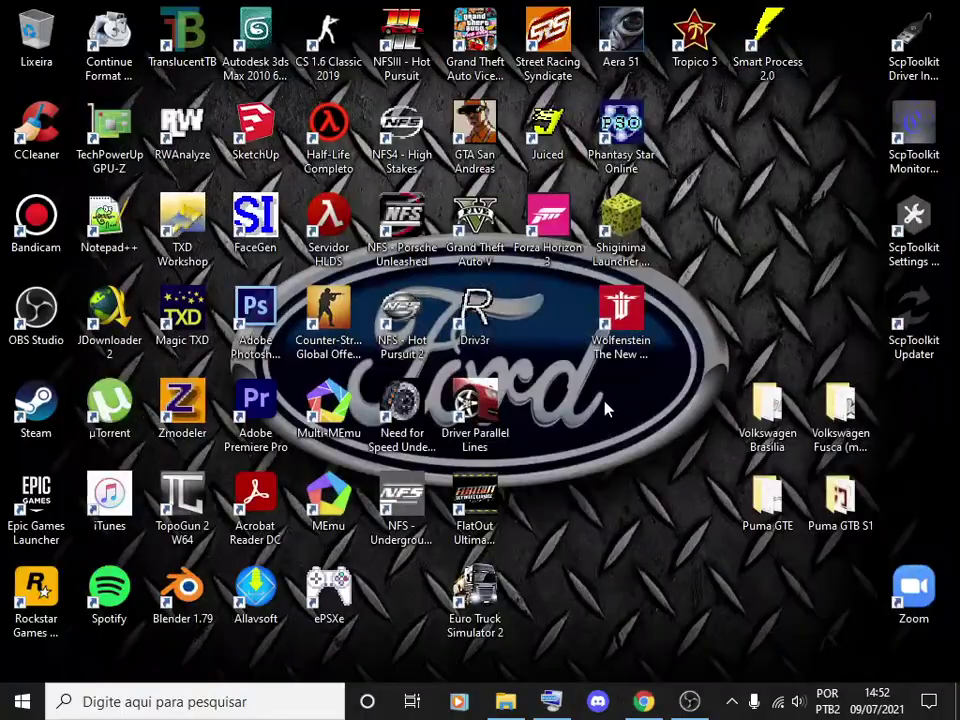
{"action": "right_click", "coordinate": [404, 505]}
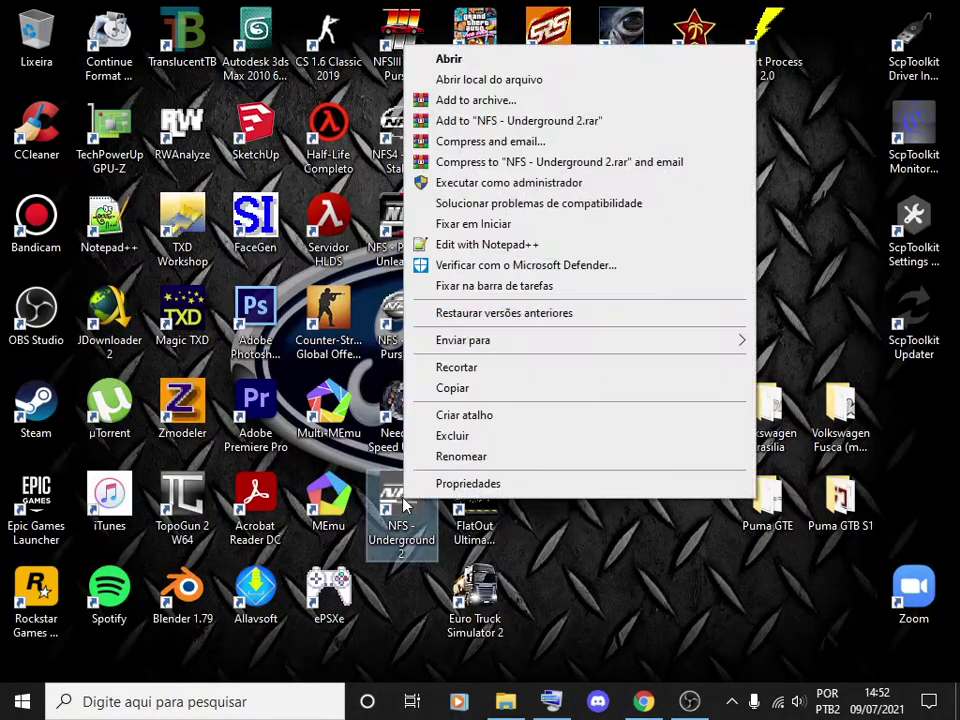
{"action": "left_click", "coordinate": [505, 80]}
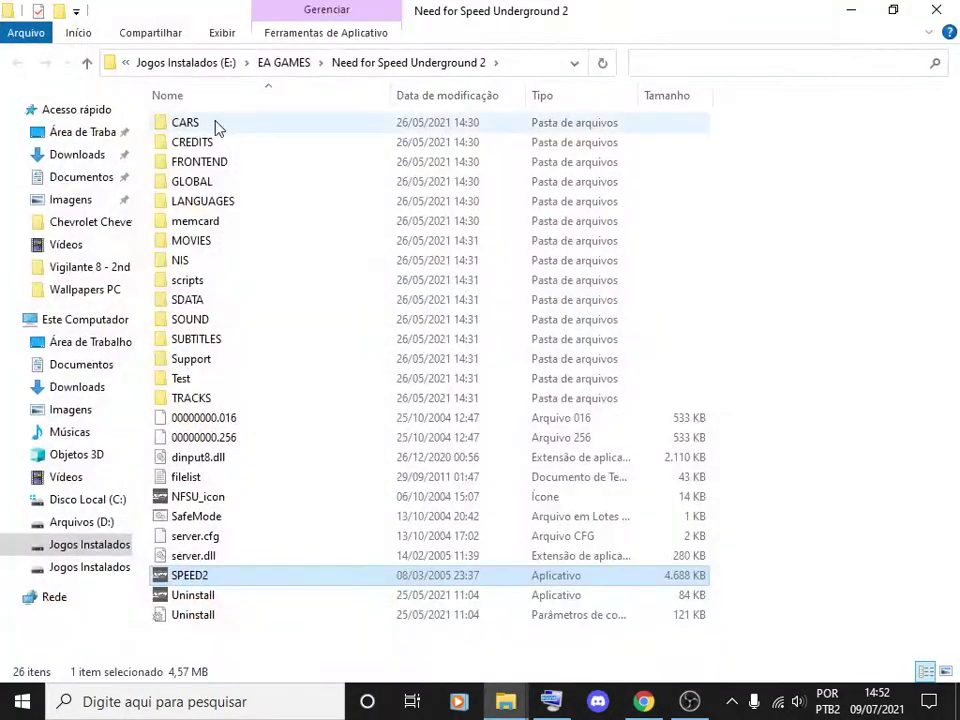
{"action": "left_click", "coordinate": [296, 62]}
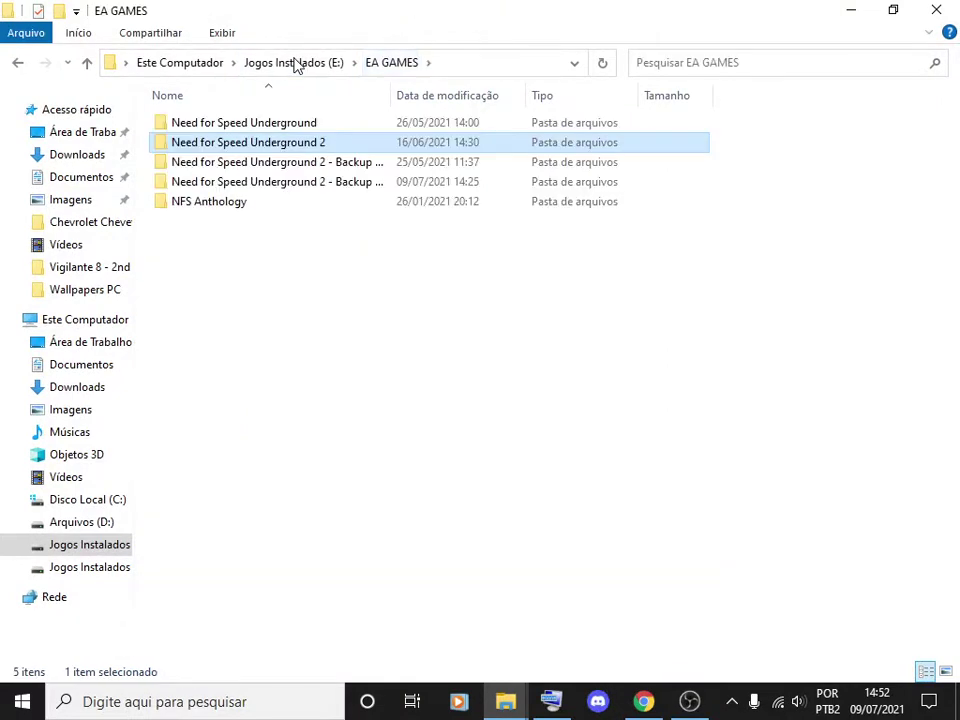
{"action": "left_click", "coordinate": [379, 261]}
- Look inside the Underground 2 folder, its Backup original and its Backup original - Copia, returning to EA GAMES each time
{"action": "double_click", "coordinate": [351, 165]}
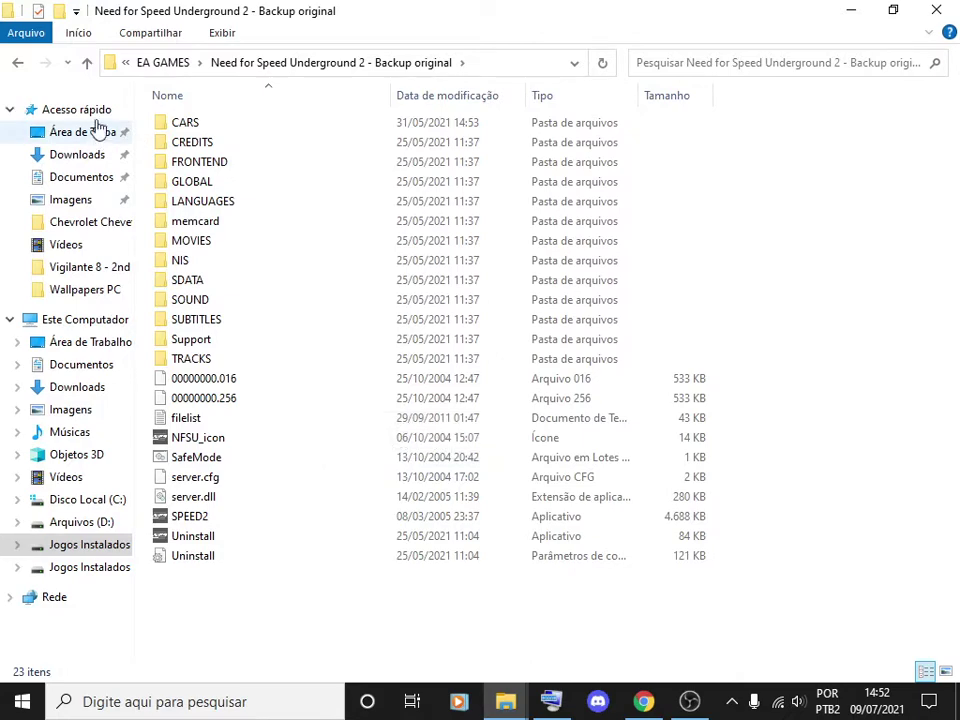
{"action": "left_click", "coordinate": [16, 62]}
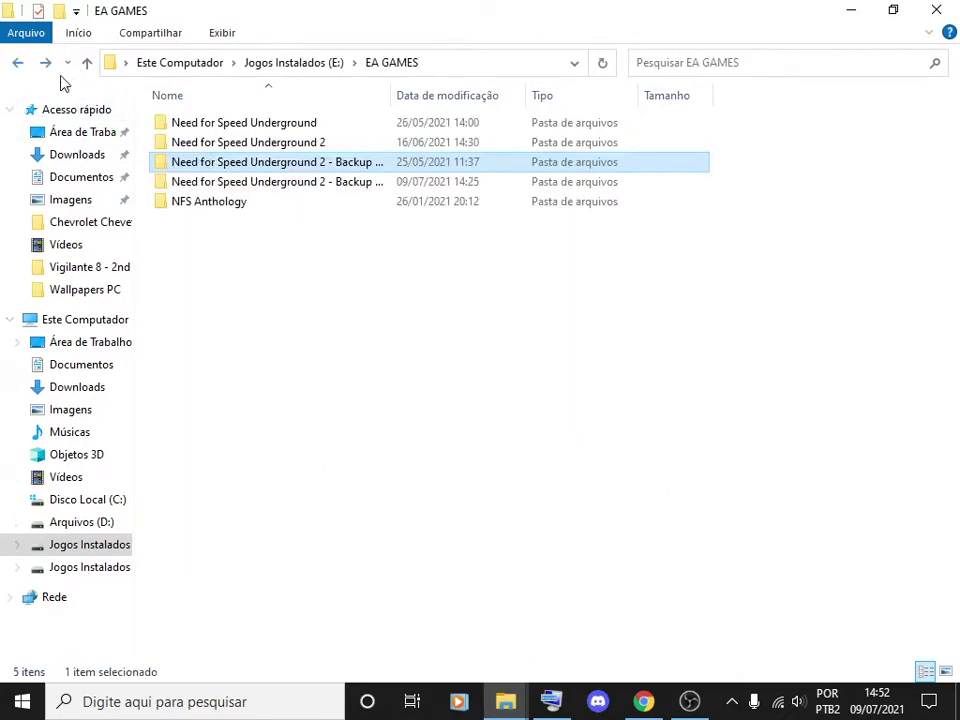
{"action": "double_click", "coordinate": [352, 185]}
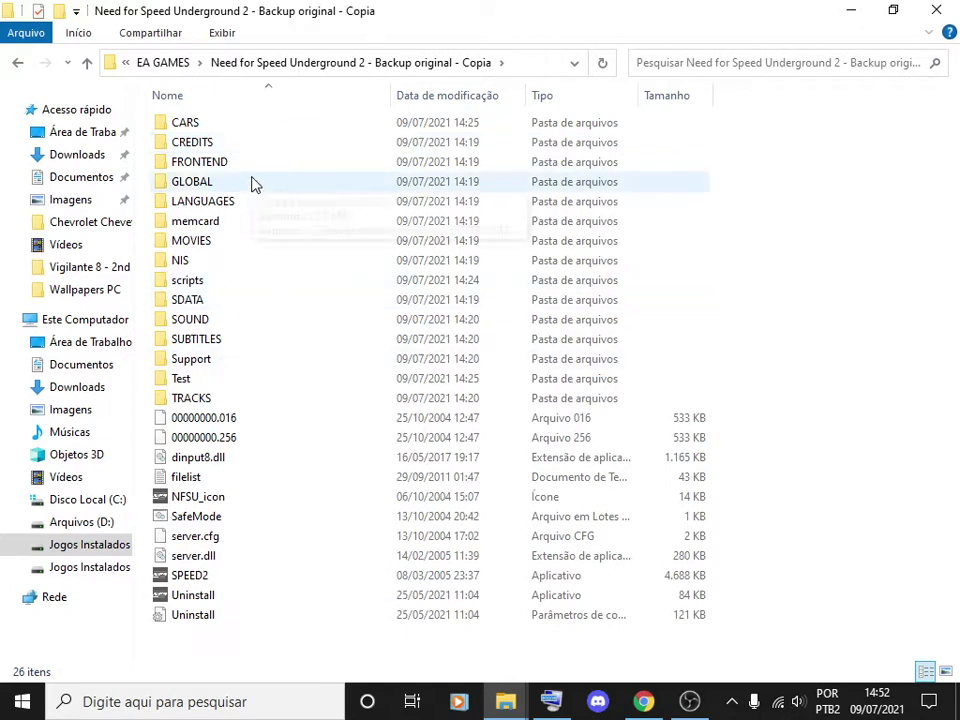
{"action": "left_click", "coordinate": [17, 62]}
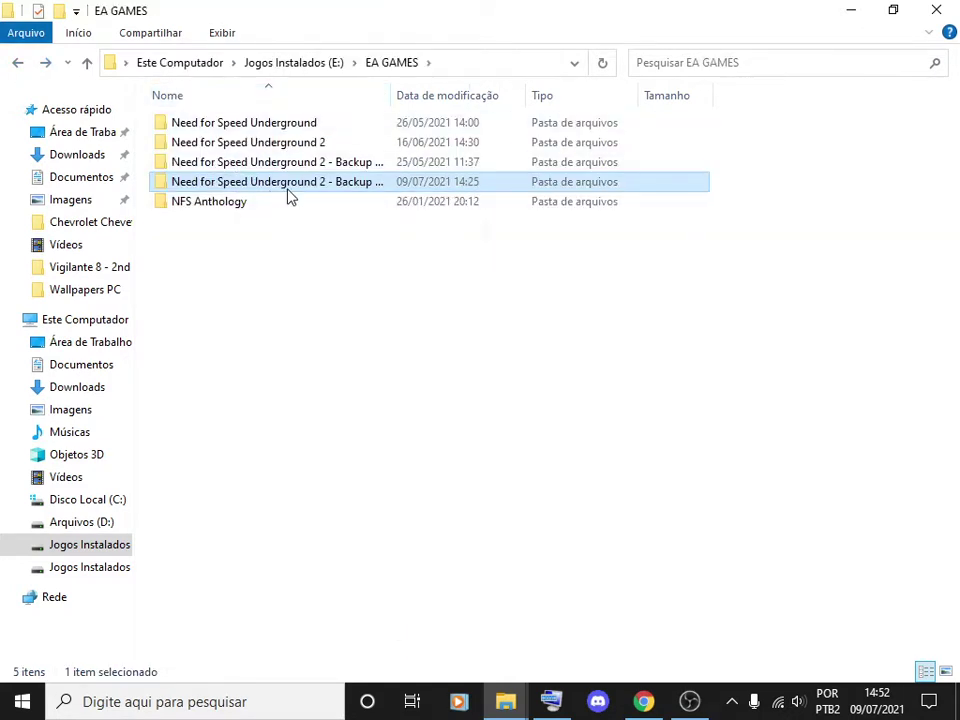
{"action": "double_click", "coordinate": [287, 183]}
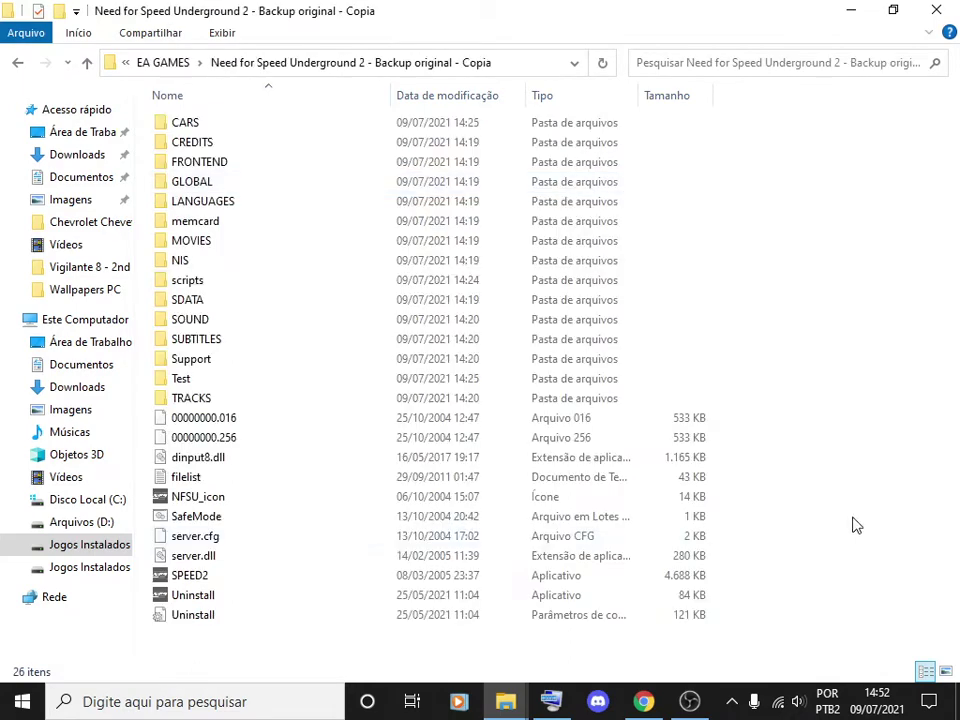
{"action": "left_click", "coordinate": [15, 62]}
{"action": "double_click", "coordinate": [308, 145]}
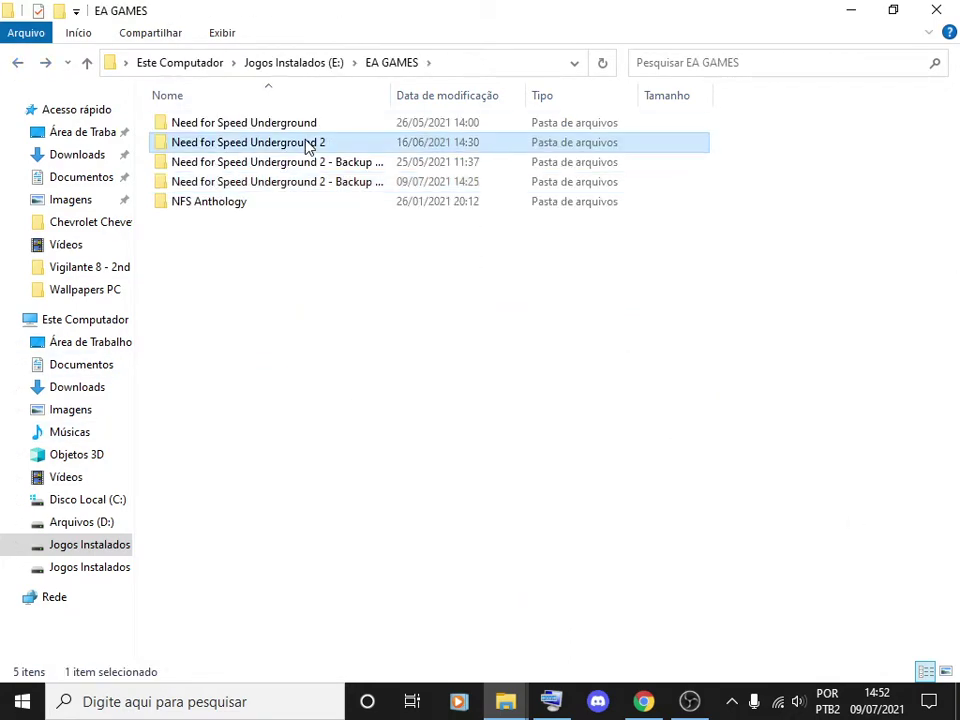
{"action": "left_click", "coordinate": [17, 62]}
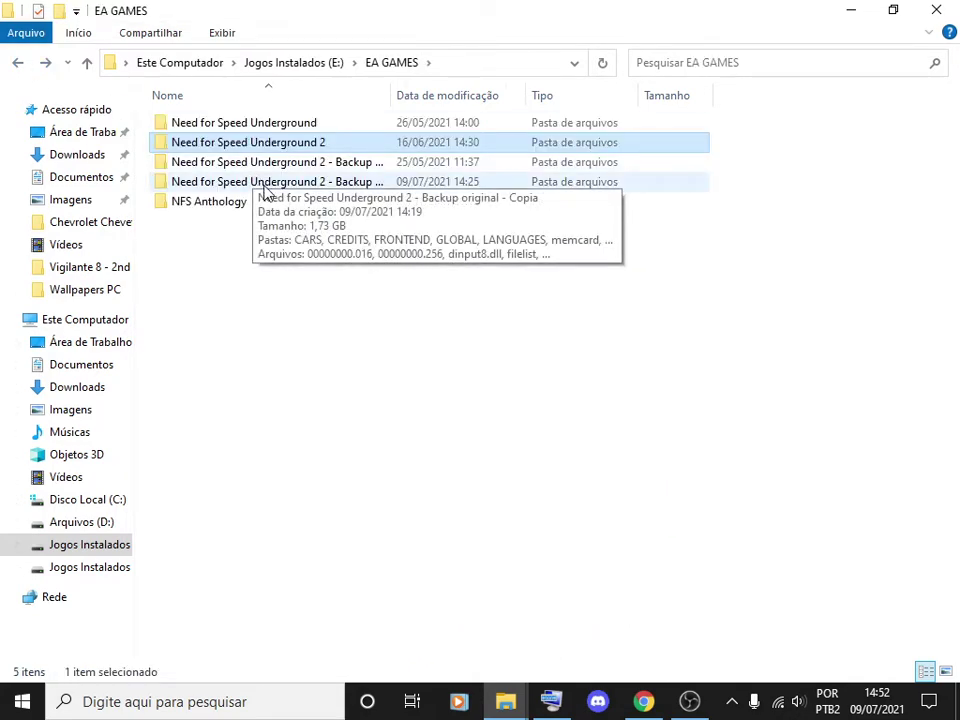
- Launch the SPEED2 application from the Need for Speed Underground 2 - Backup original - Copia folder
{"action": "double_click", "coordinate": [266, 184]}
{"action": "left_click", "coordinate": [258, 578]}
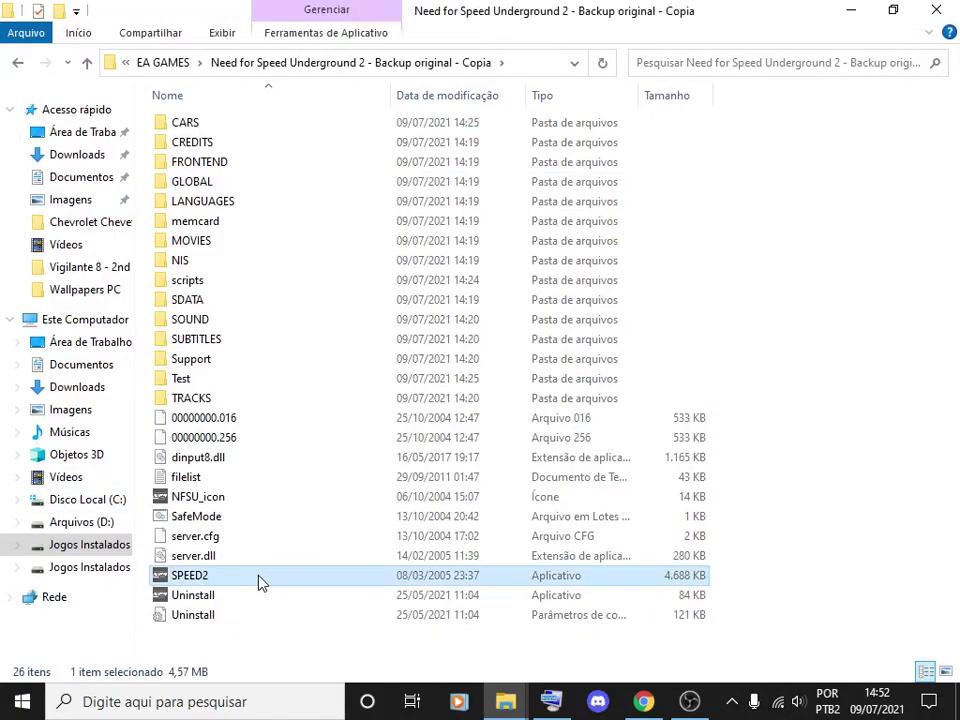
{"action": "double_click", "coordinate": [258, 578]}
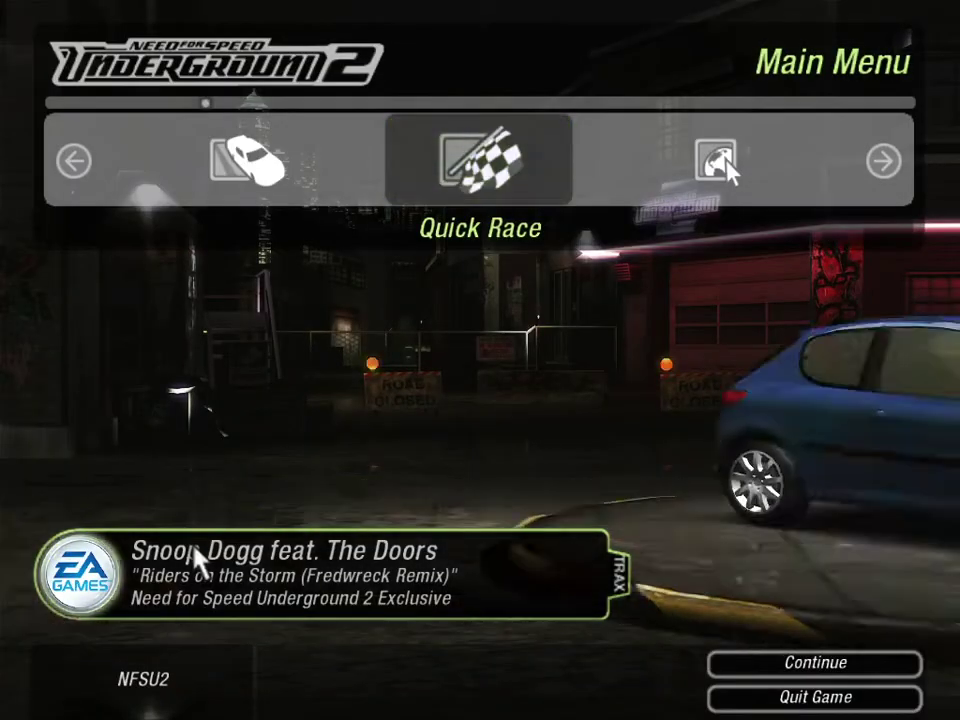
- Enter Customize from the game's main menu and browse through all the cars, from the Peugeot 206 to the Subaru Impreza WRX
{"action": "key", "text": "Right"}
{"action": "key", "text": "Right"}
{"action": "key", "text": "Return"}
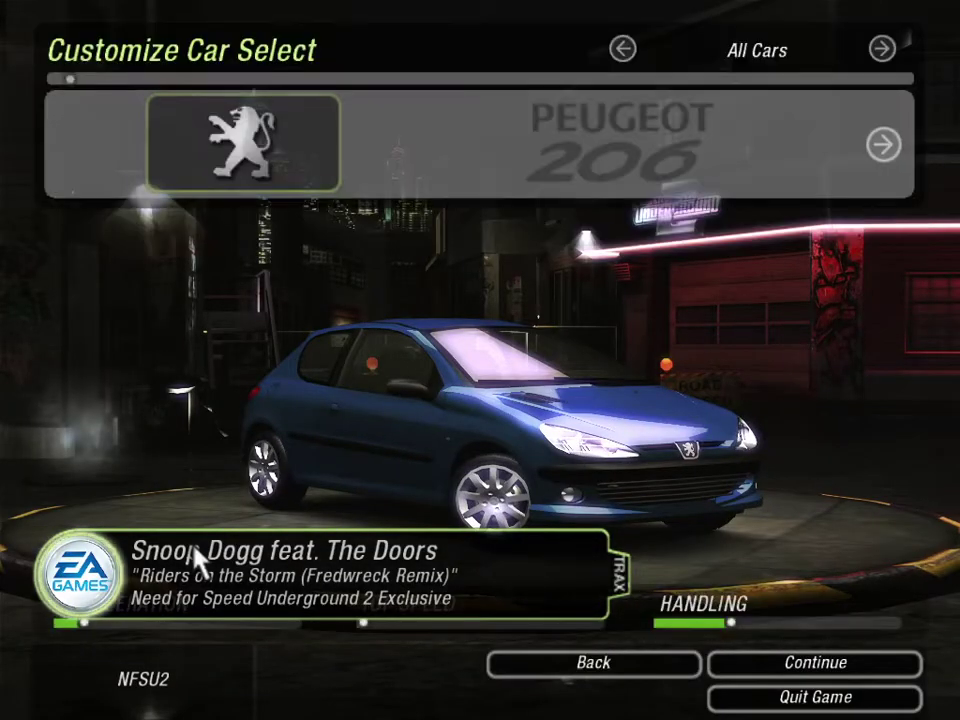
{"action": "key", "text": "Right"}
{"action": "key", "text": "Right"}
{"action": "key", "text": "Right"}
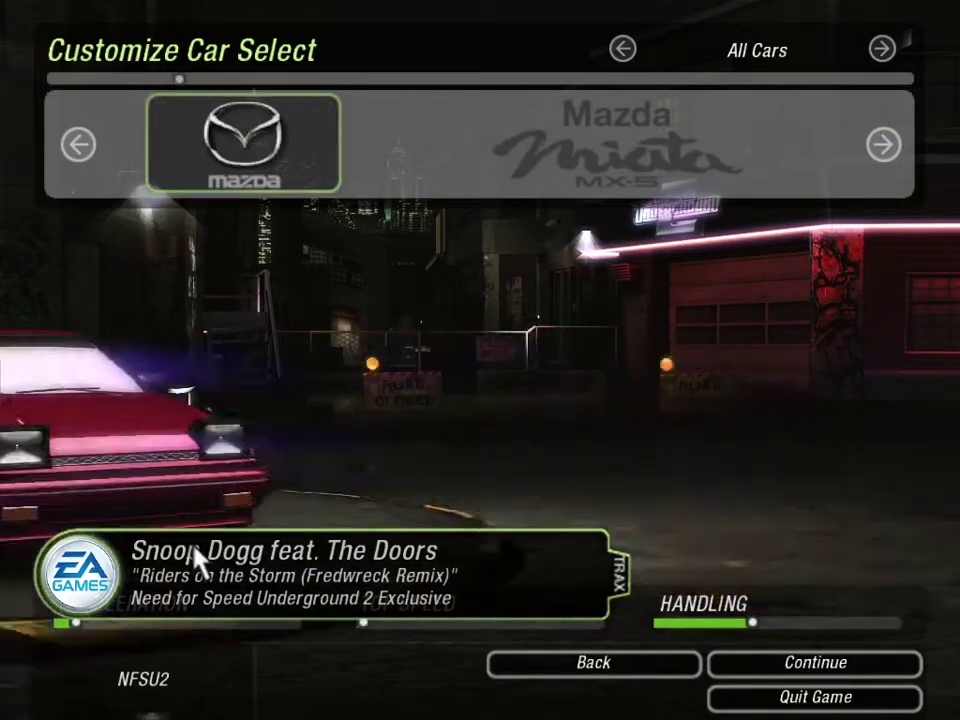
{"action": "key", "text": "Right"}
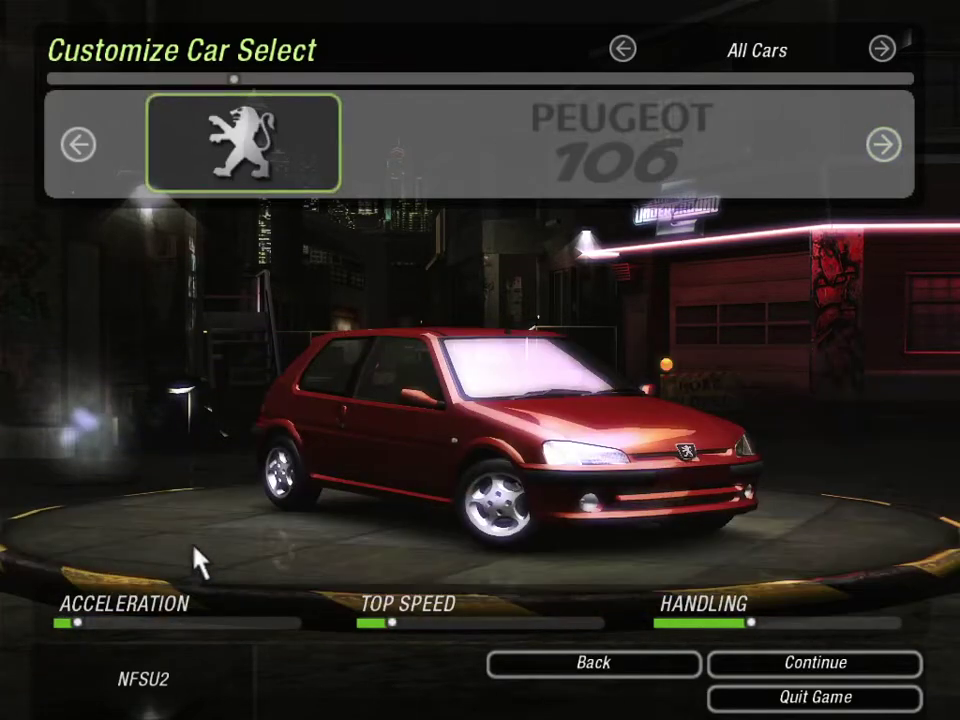
{"action": "key", "text": "Right"}
{"action": "key", "text": "Right"}
{"action": "key", "text": "Right"}
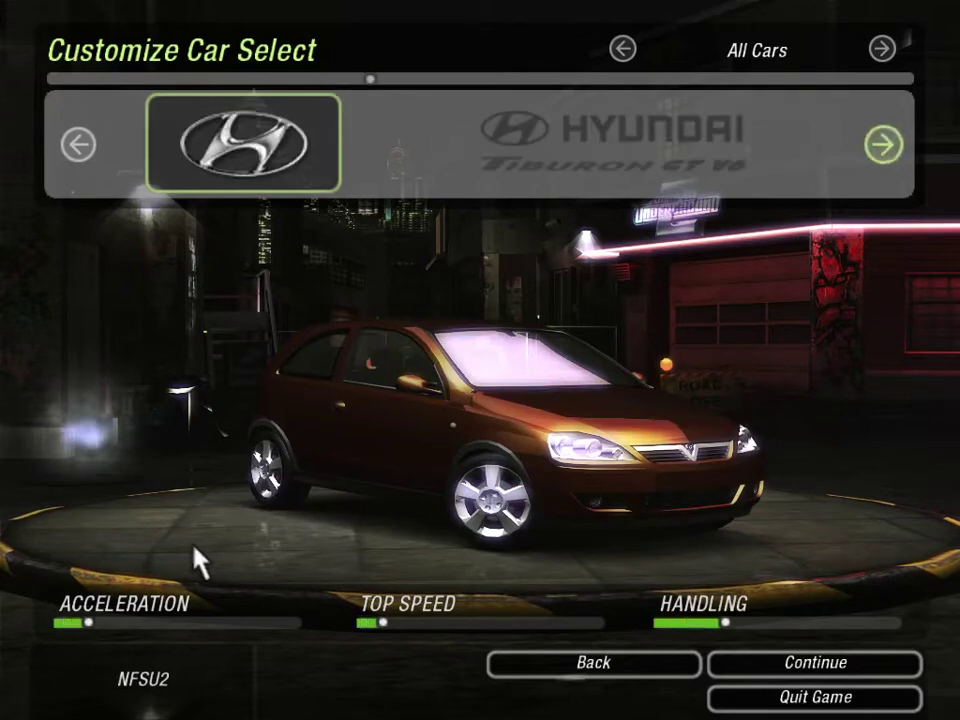
{"action": "key", "text": "Right"}
{"action": "key", "text": "Right"}
{"action": "key", "text": "Right"}
{"action": "key", "text": "Right"}
{"action": "key", "text": "Right"}
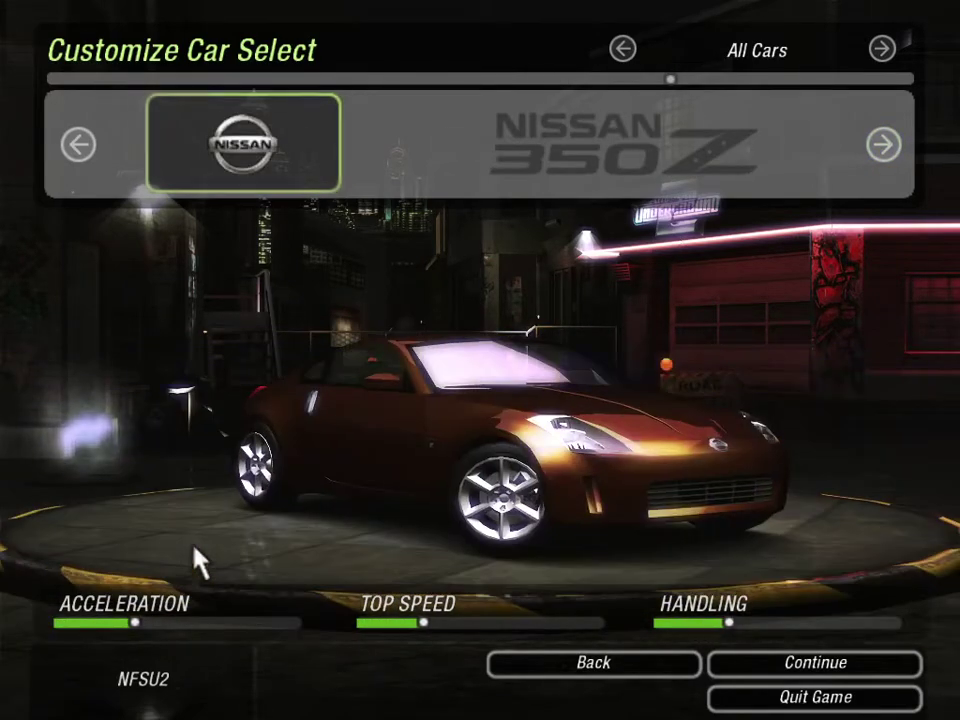
{"action": "key", "text": "Right"}
{"action": "key", "text": "Right"}
{"action": "key", "text": "Right"}
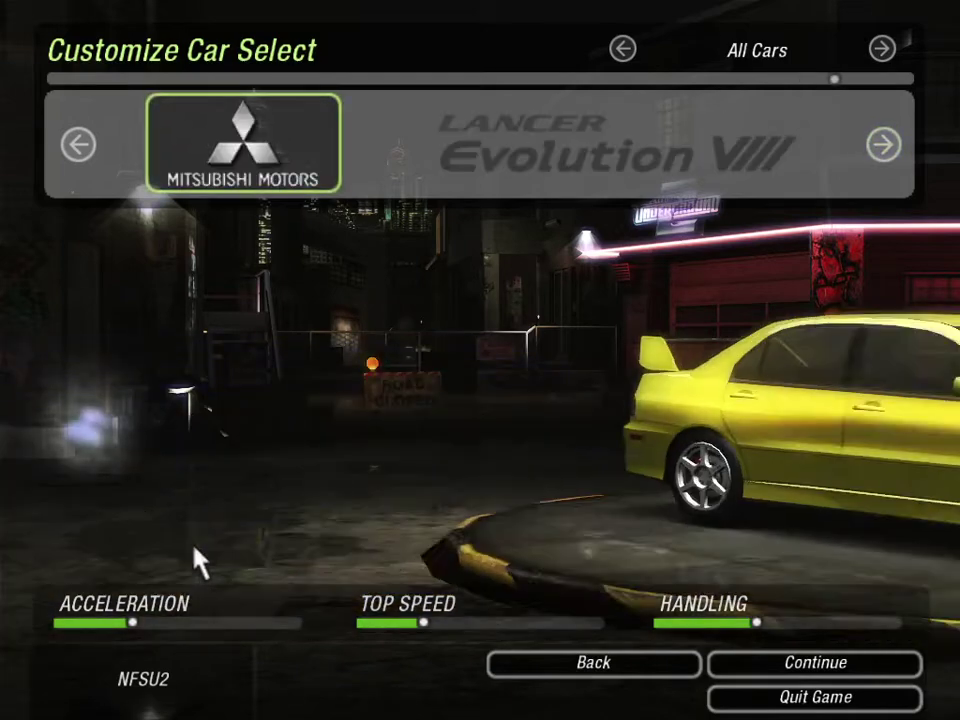
{"action": "key", "text": "Right"}
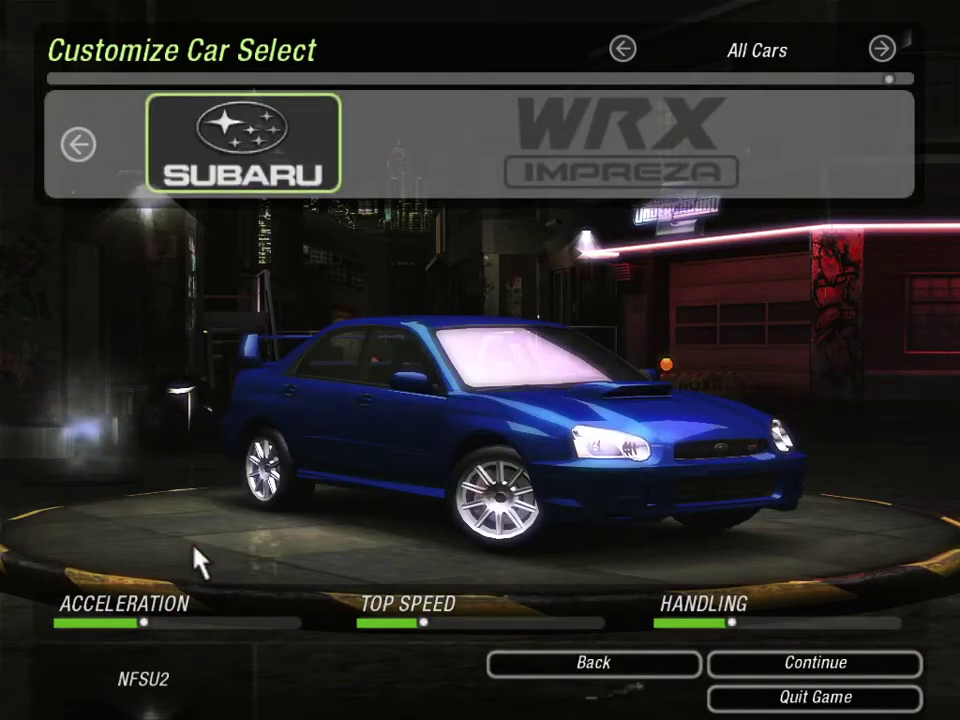
- Return to the main menu and quit the game, confirming the exit
{"action": "key", "text": "Escape"}
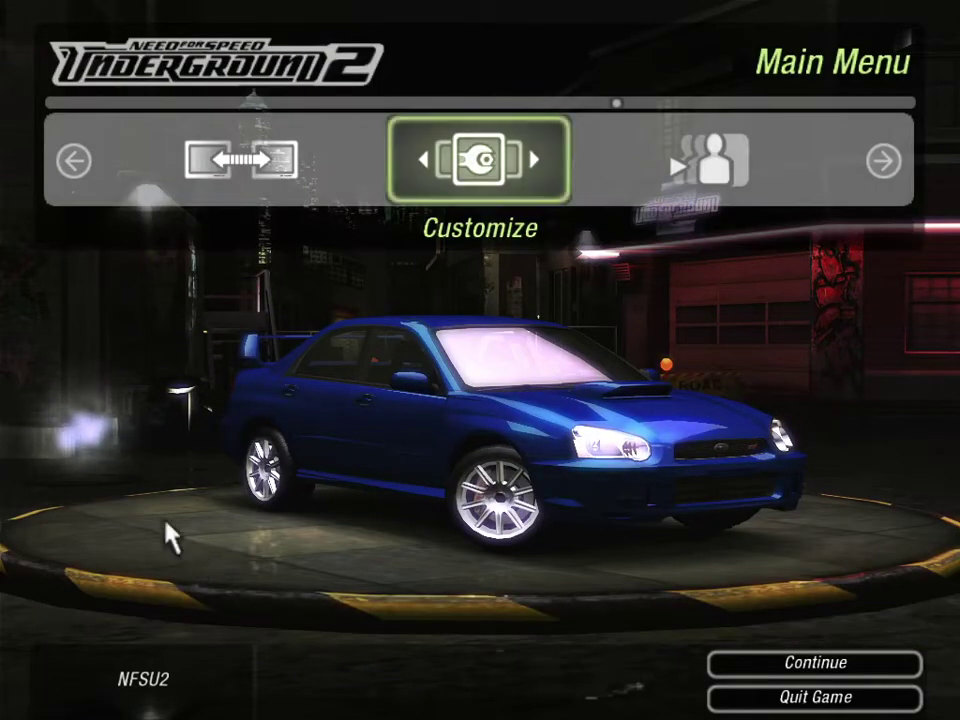
{"action": "left_click", "coordinate": [718, 696]}
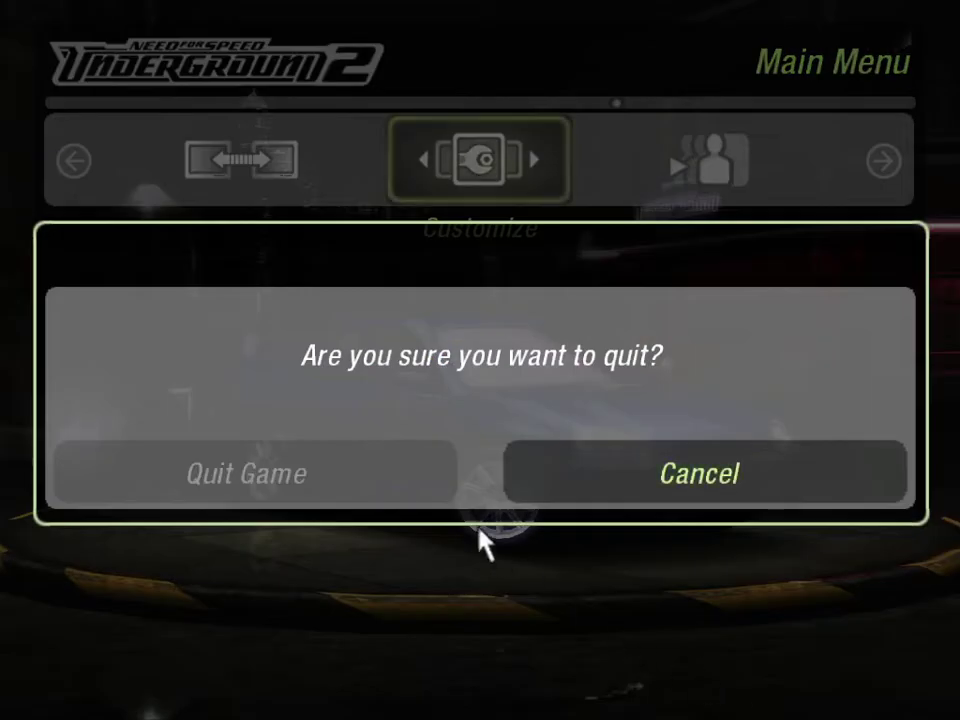
{"action": "left_click", "coordinate": [253, 471]}
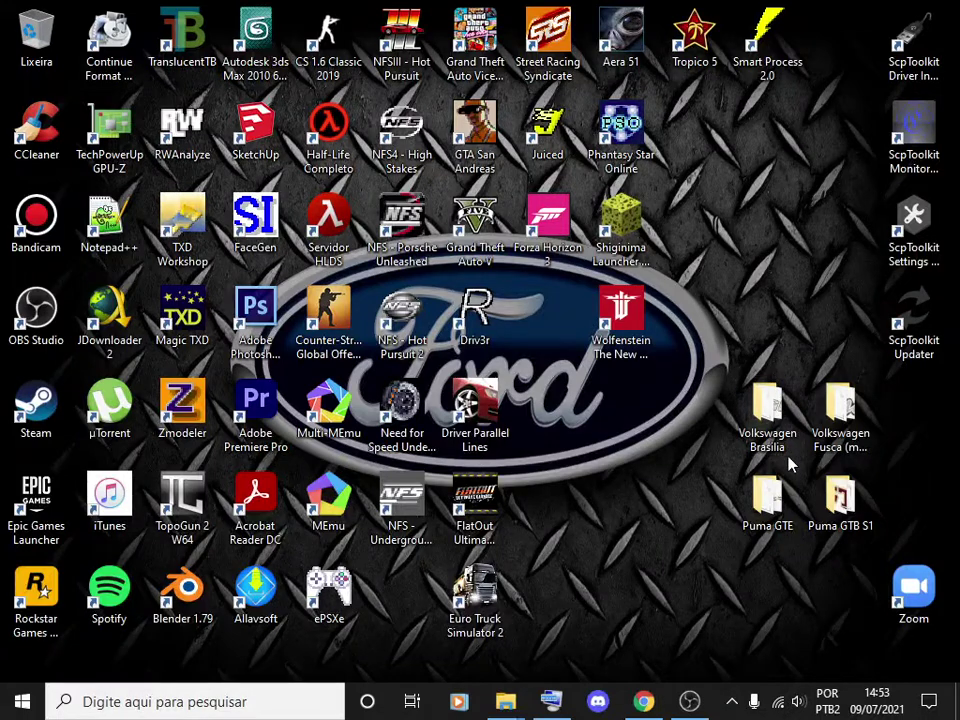
- Open the Puma GTE folder on the desktop and point out its two logo images
{"action": "double_click", "coordinate": [779, 482]}
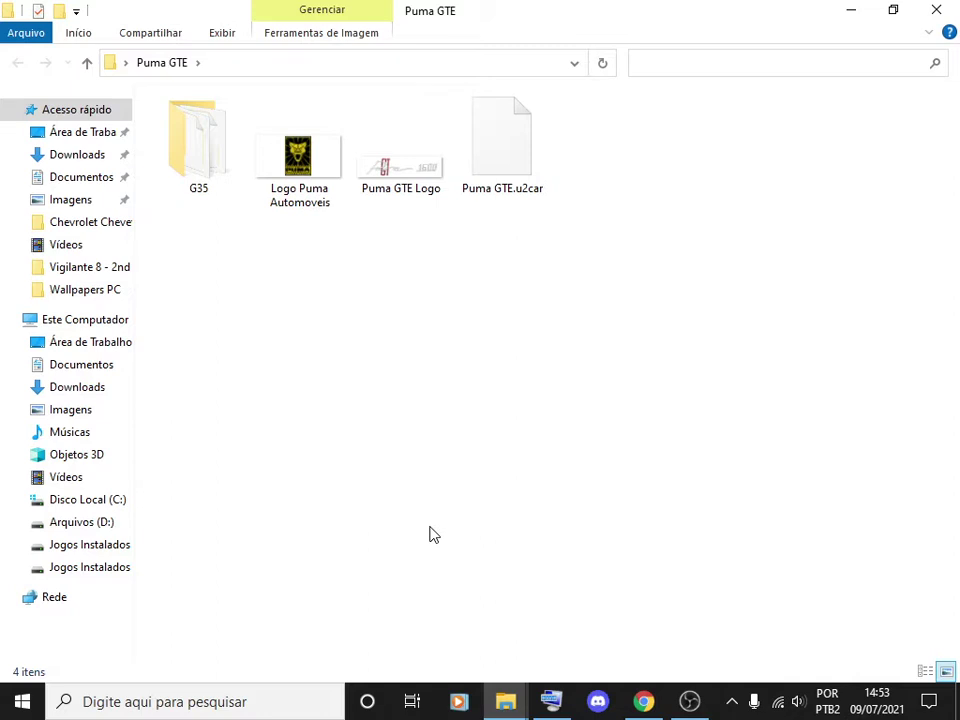
{"action": "left_click", "coordinate": [505, 697]}
{"action": "left_click_drag", "start_coordinate": [305, 225], "coordinate": [425, 148]}
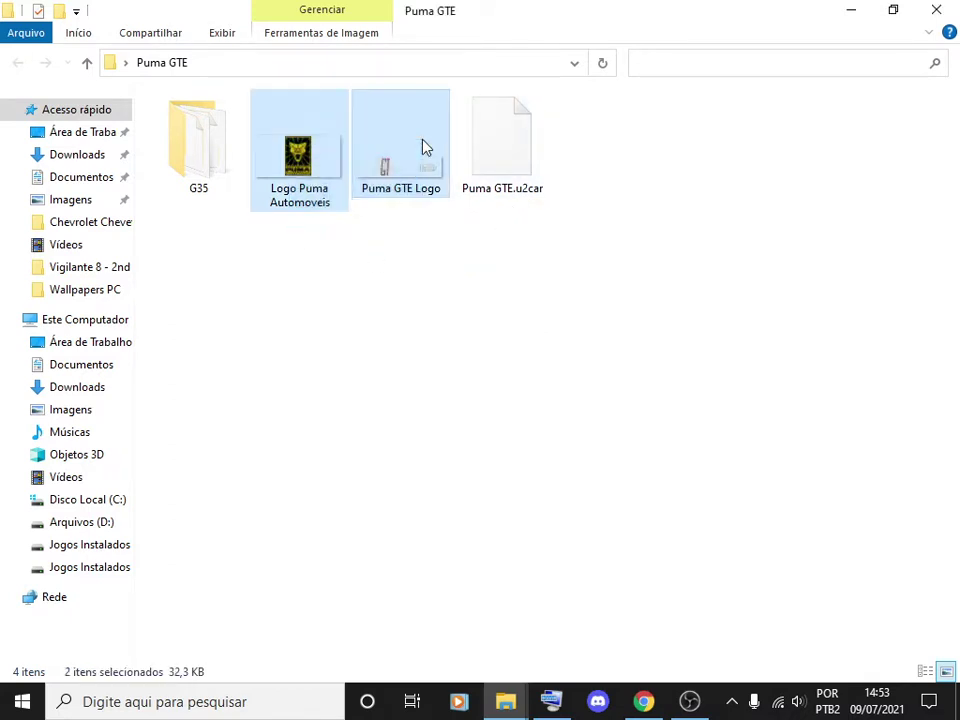
{"action": "left_click", "coordinate": [411, 208]}
- View the file properties of the Logo Puma Automoveis image
{"action": "left_click", "coordinate": [316, 176]}
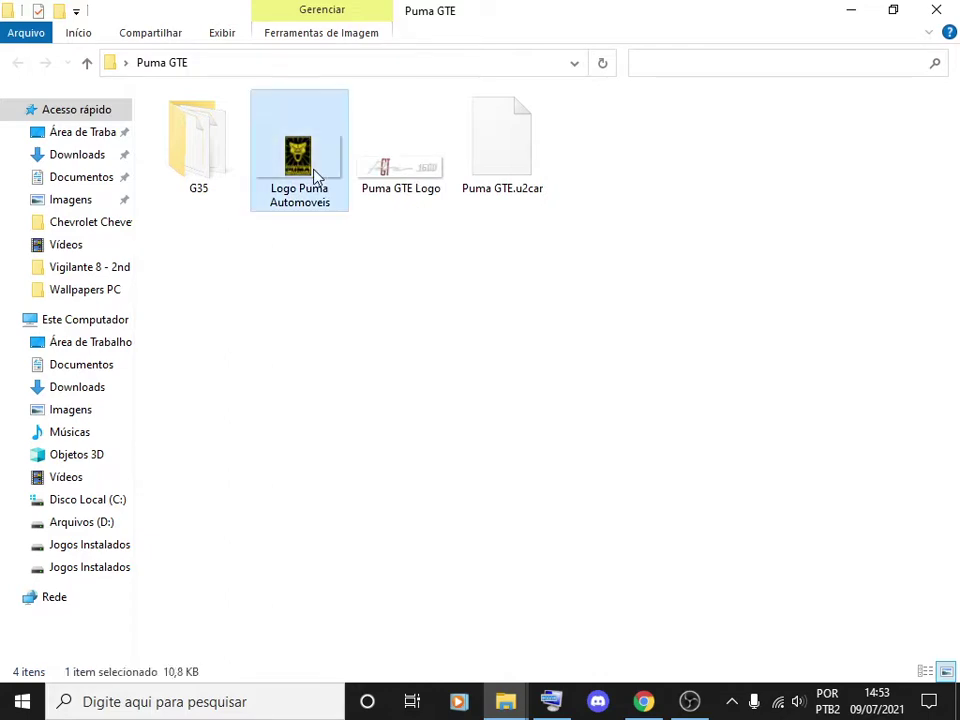
{"action": "right_click", "coordinate": [316, 176]}
{"action": "left_click", "coordinate": [374, 548]}
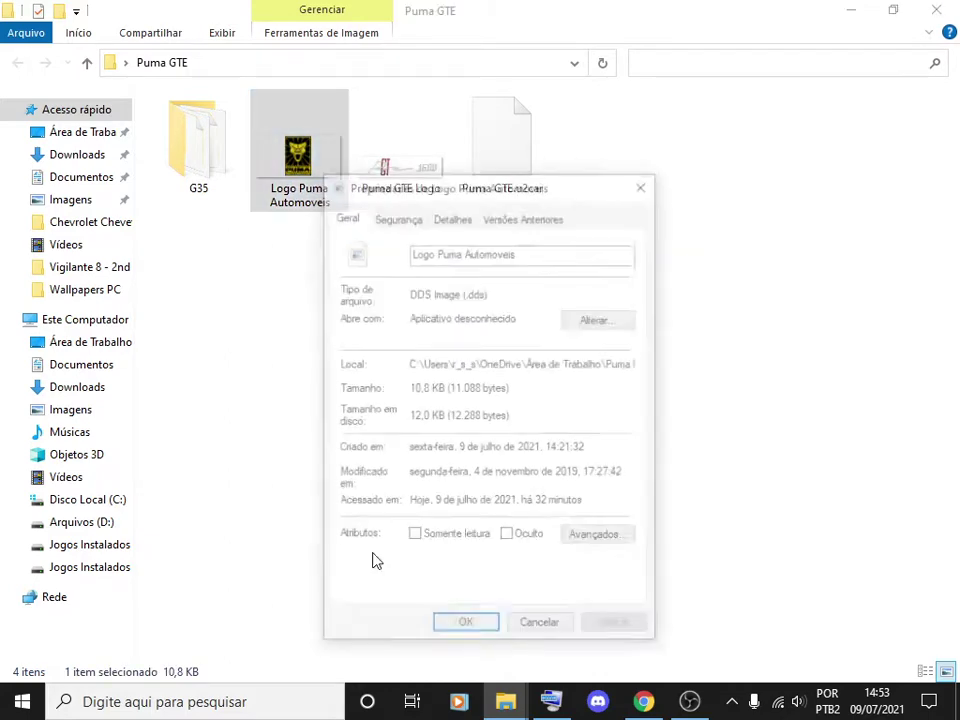
{"action": "key", "text": "Escape"}
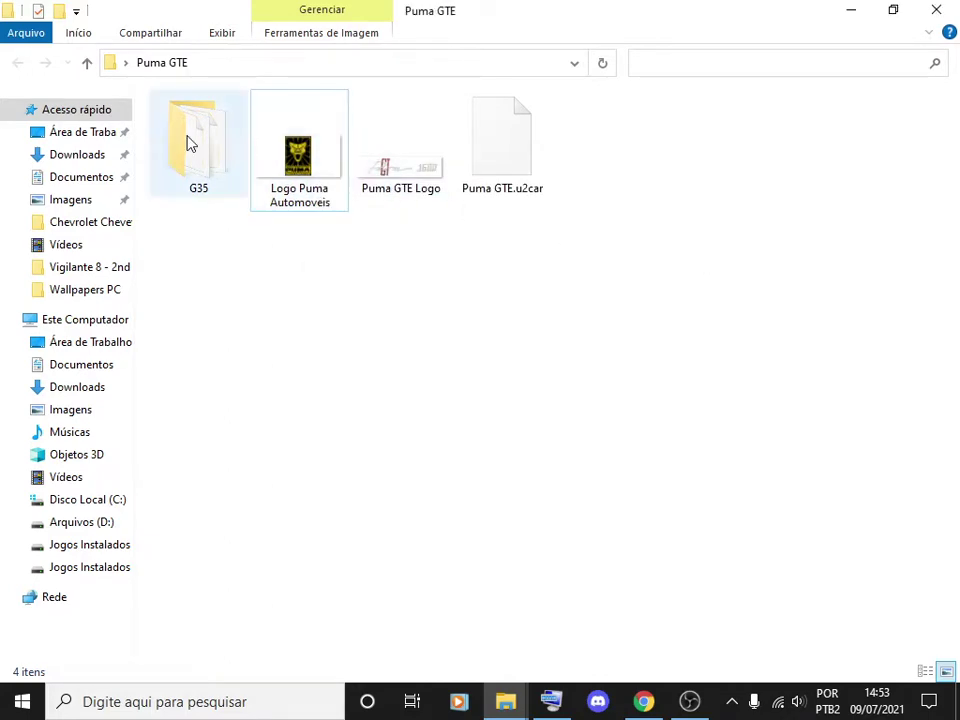
- Look at the files inside the G35 folder and return to Puma GTE
{"action": "double_click", "coordinate": [189, 143]}
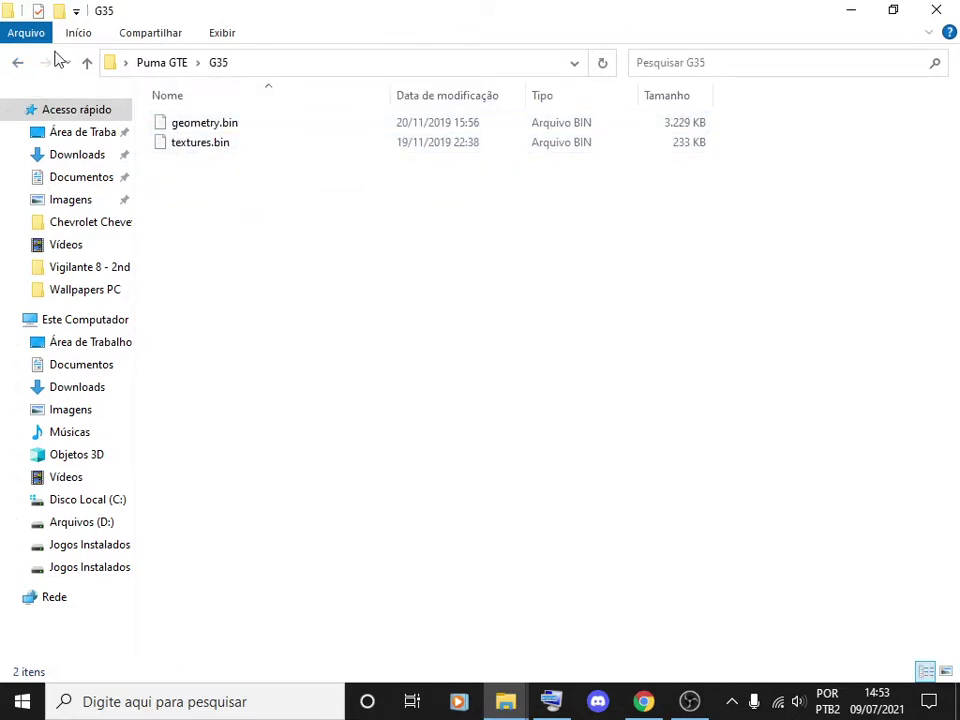
{"action": "left_click", "coordinate": [17, 68]}
{"action": "left_click", "coordinate": [356, 564]}
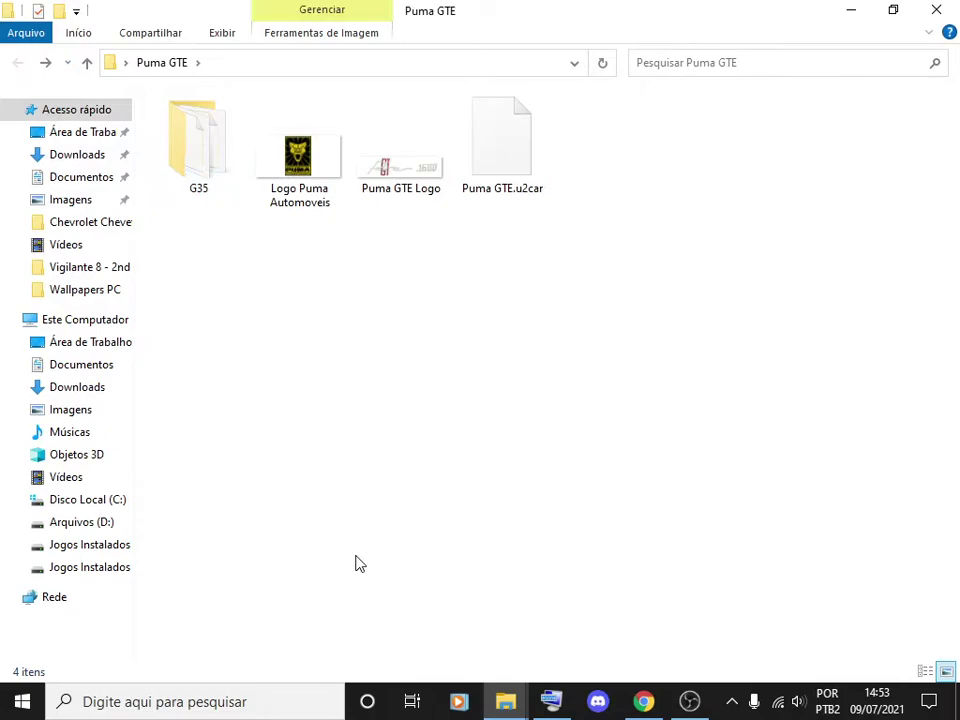
- Close the leftover logo properties window, minimize the mod tools folder, and switch to the Need for Speed Underground 2 - Backup original - Copia folder
{"action": "left_click", "coordinate": [505, 701]}
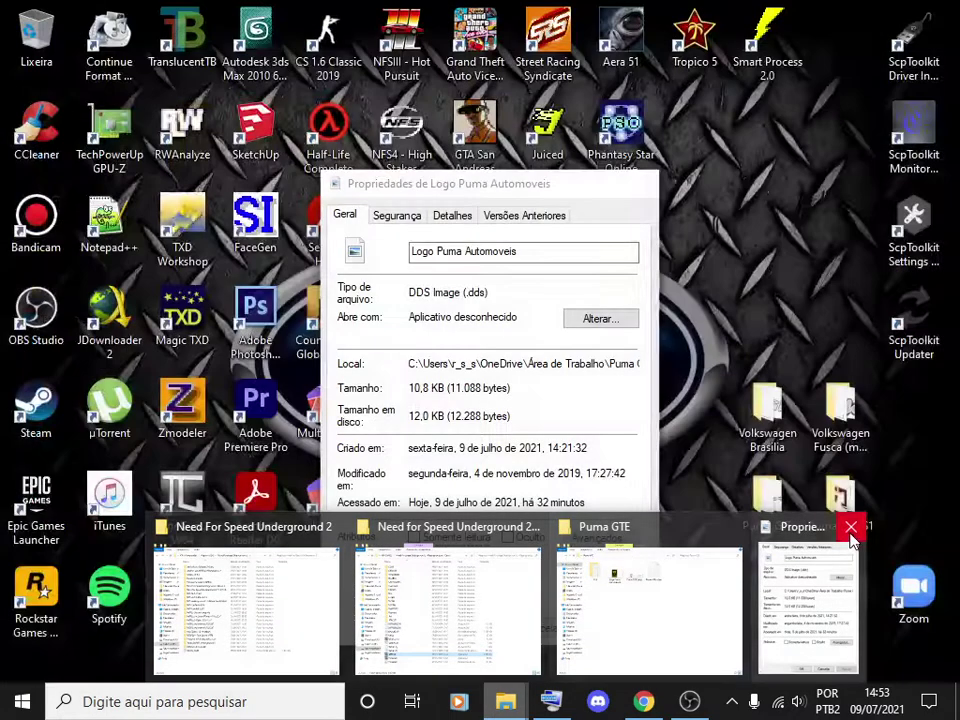
{"action": "left_click", "coordinate": [851, 530]}
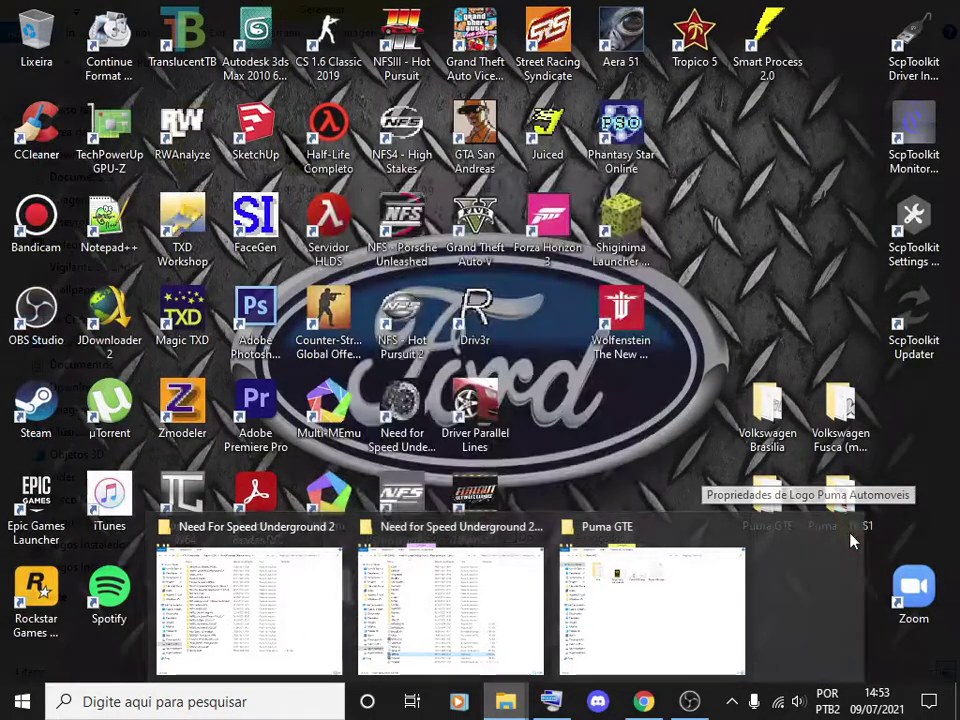
{"action": "left_click", "coordinate": [305, 567]}
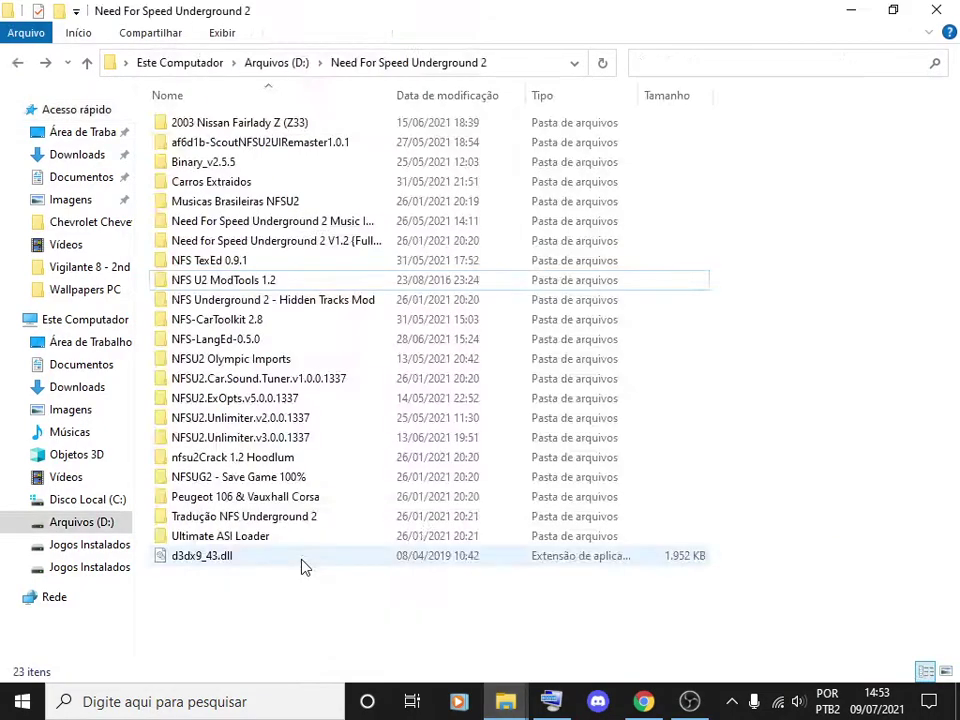
{"action": "left_click", "coordinate": [851, 10]}
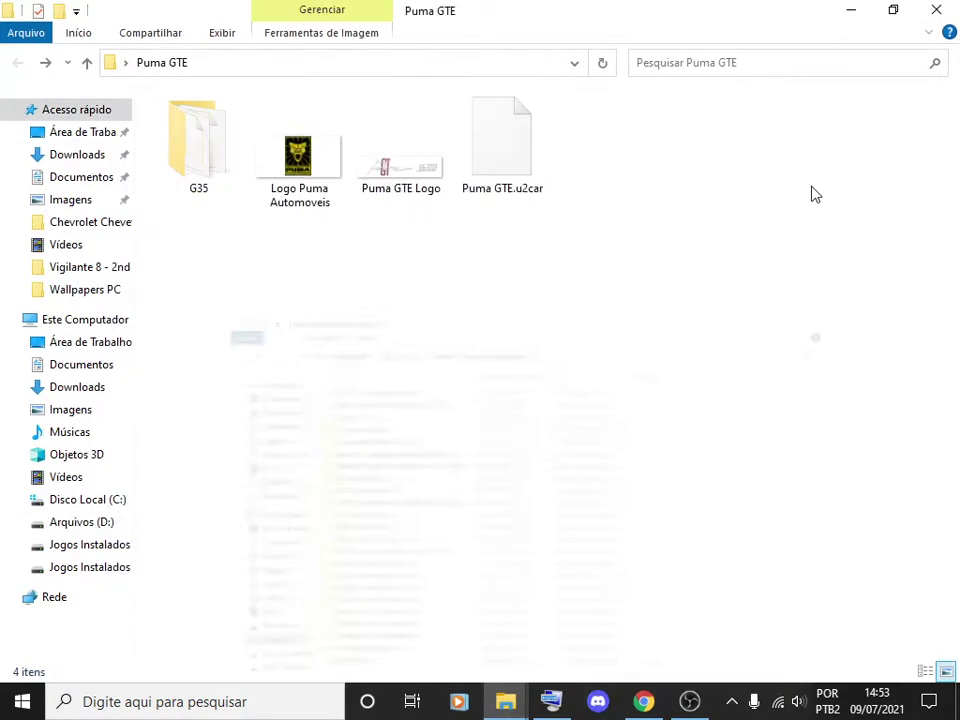
{"action": "mouse_move", "coordinate": [505, 700]}
{"action": "left_click", "coordinate": [561, 641]}
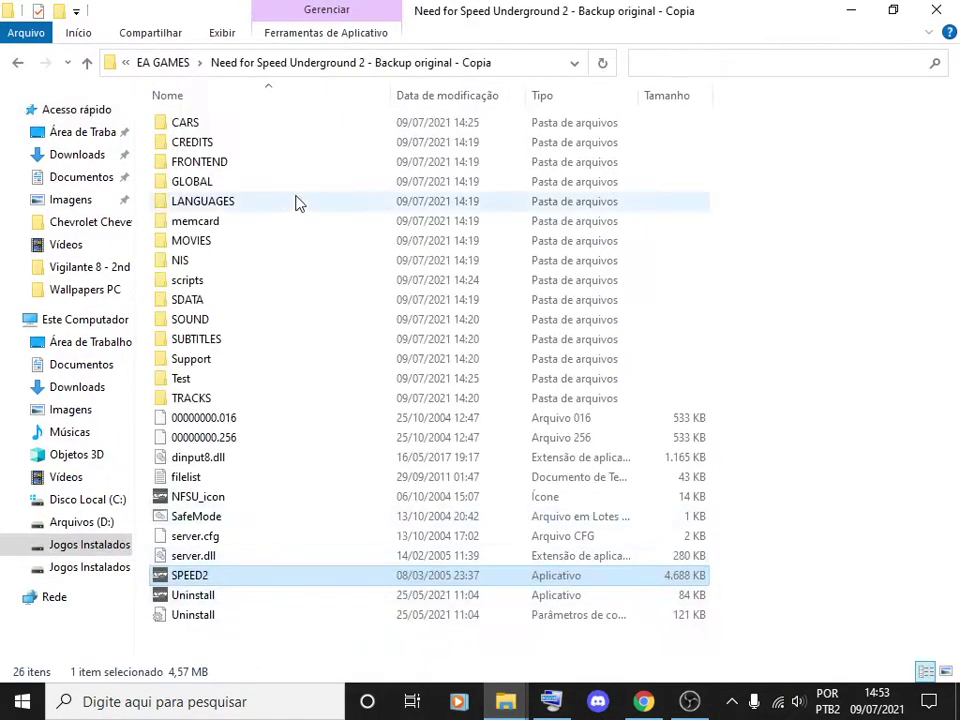
- Open the 350Z folder inside CARS, examine its geometry, parts animations, textures and vinyls BIN files, and return to CARS
{"action": "double_click", "coordinate": [248, 124]}
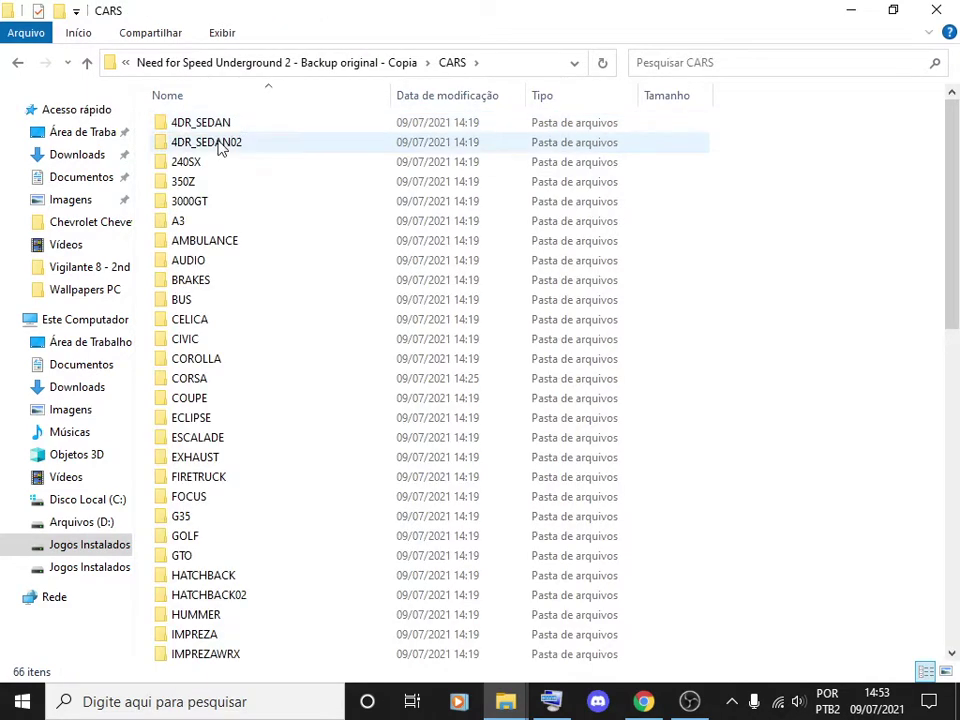
{"action": "left_click", "coordinate": [208, 181]}
{"action": "double_click", "coordinate": [208, 181]}
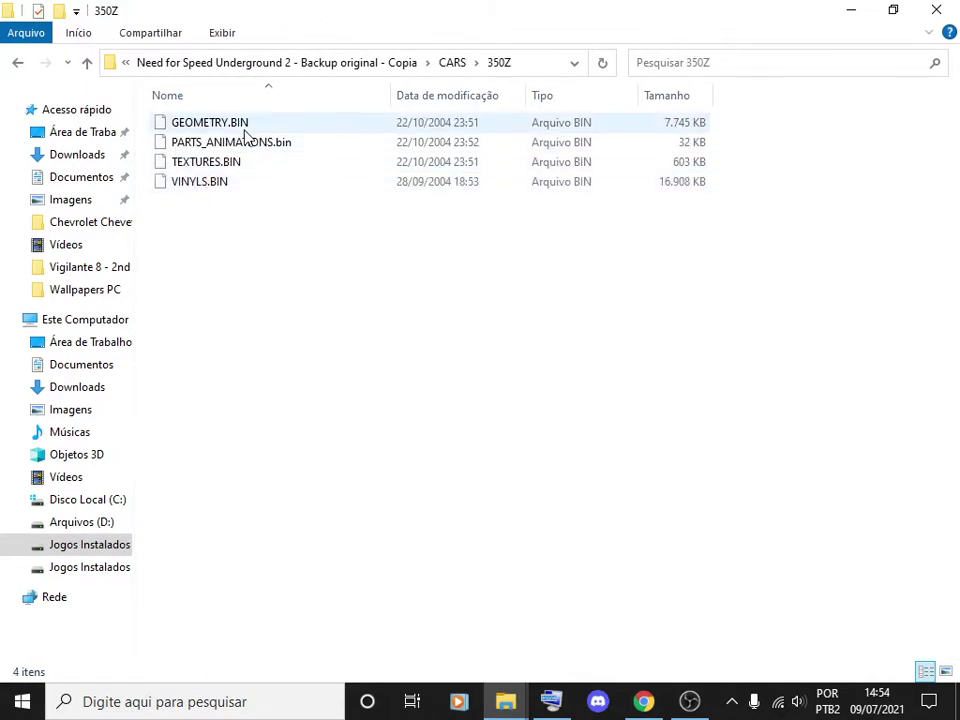
{"action": "left_click", "coordinate": [238, 127]}
{"action": "left_click", "coordinate": [231, 147]}
{"action": "left_click", "coordinate": [215, 166]}
{"action": "left_click", "coordinate": [205, 185]}
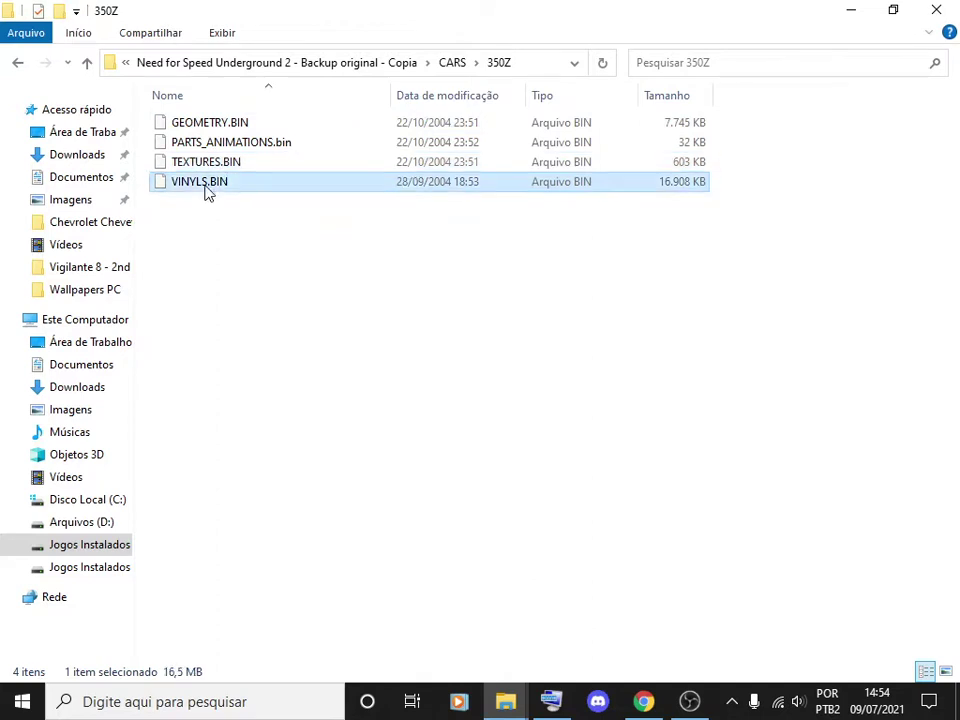
{"action": "left_click_drag", "start_coordinate": [184, 208], "coordinate": [238, 190]}
{"action": "left_click", "coordinate": [218, 168]}
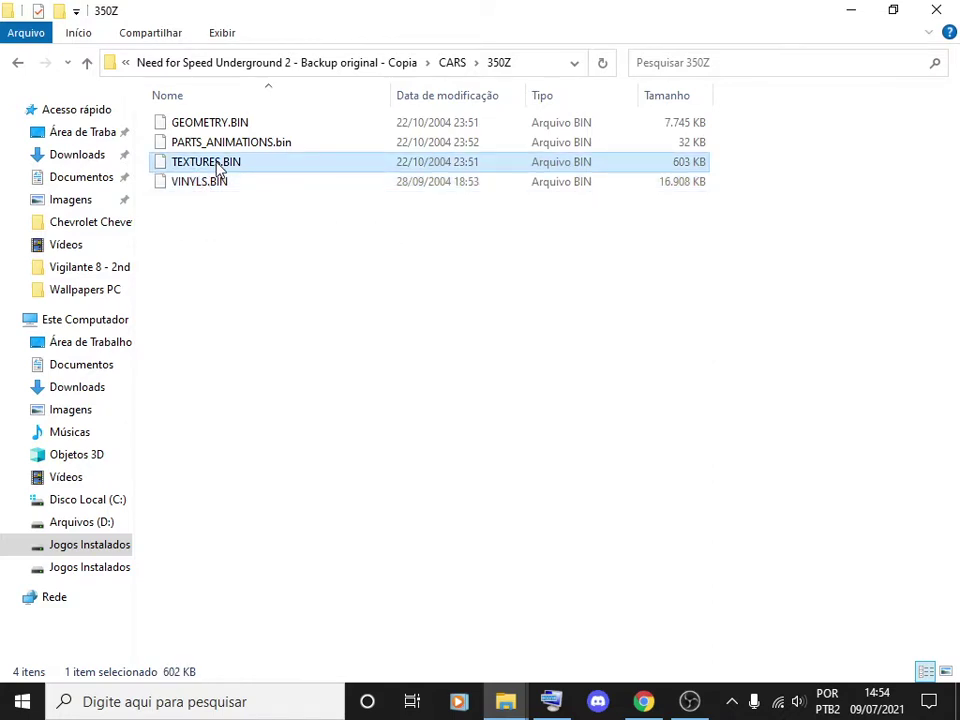
{"action": "left_click", "coordinate": [217, 150]}
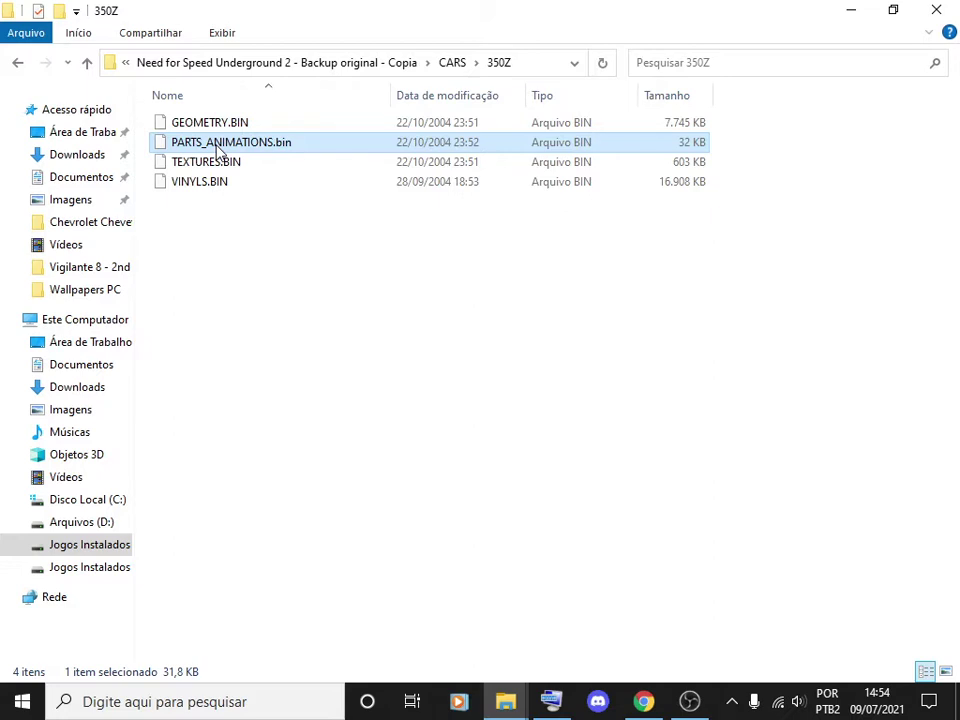
{"action": "left_click", "coordinate": [204, 122]}
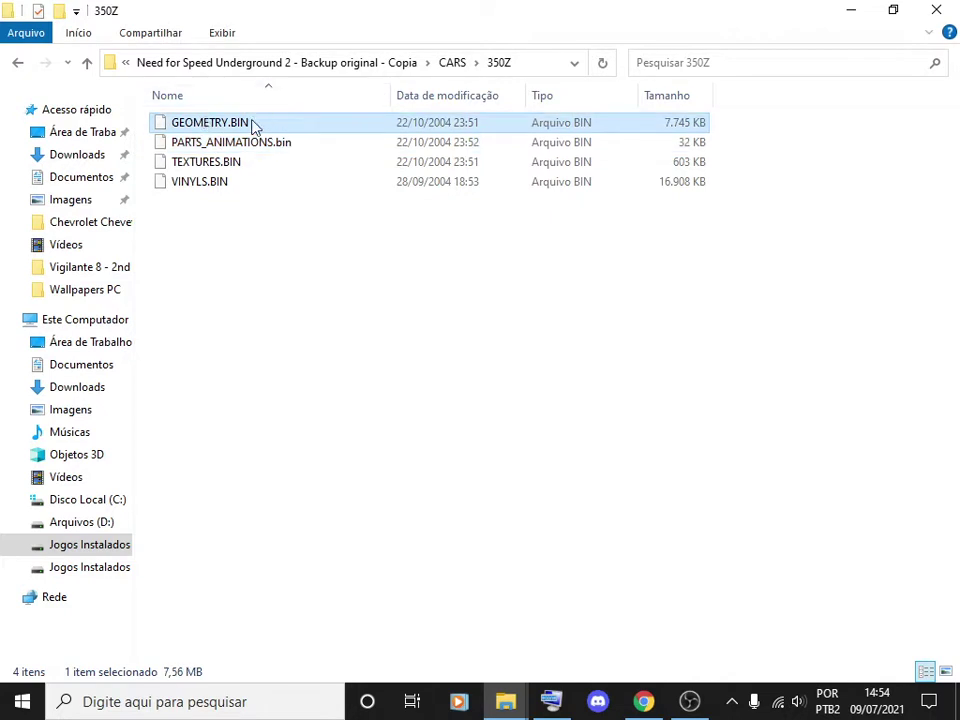
{"action": "left_click", "coordinate": [20, 63]}
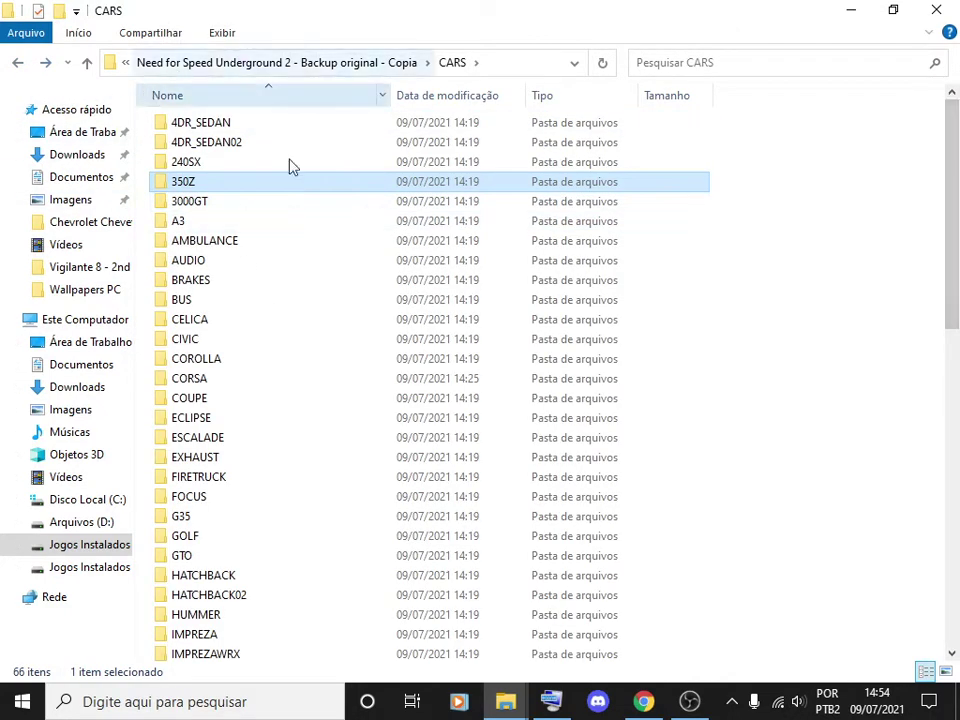
- Minimize CARS, close the Puma GTE folder, and look at the contents of the Volkswagen Brasilia folder on the desktop
{"action": "left_click", "coordinate": [755, 308]}
{"action": "left_click", "coordinate": [848, 10]}
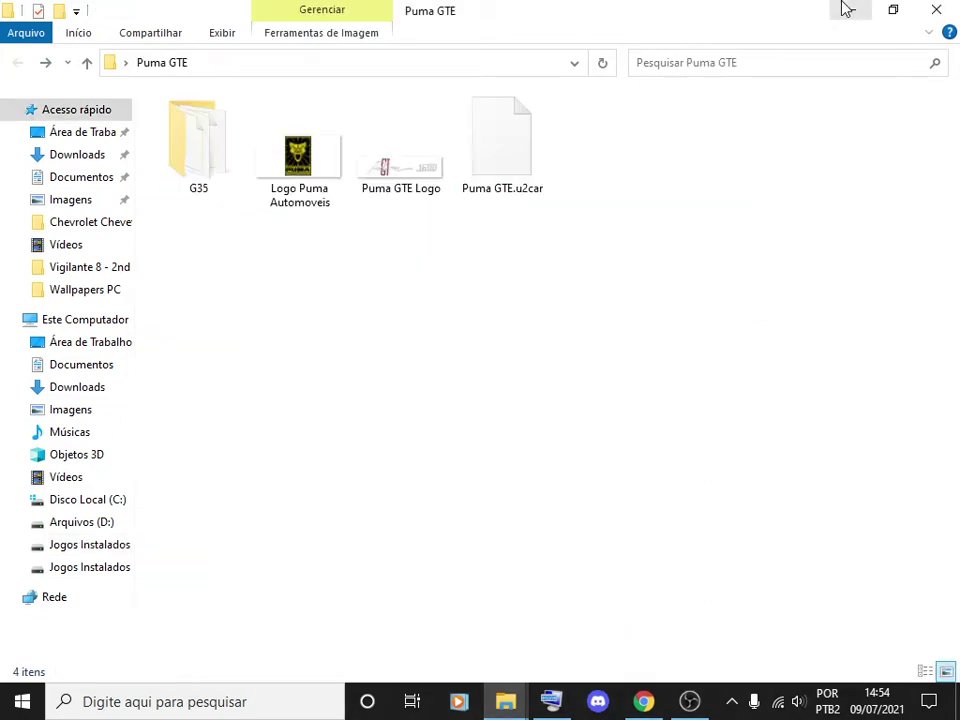
{"action": "left_click", "coordinate": [938, 8]}
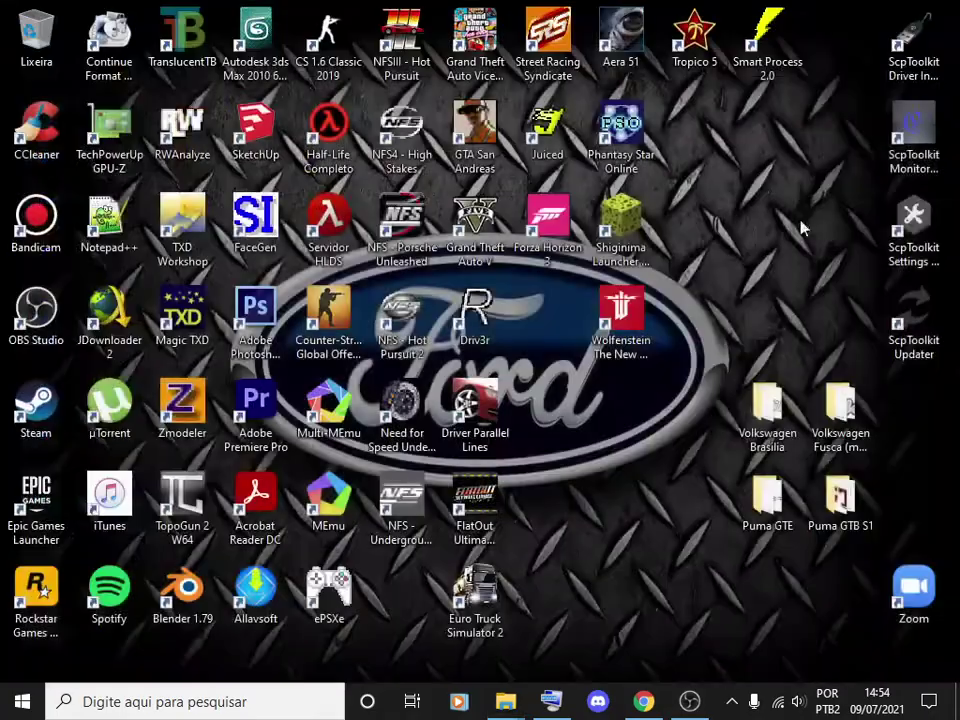
{"action": "double_click", "coordinate": [752, 395]}
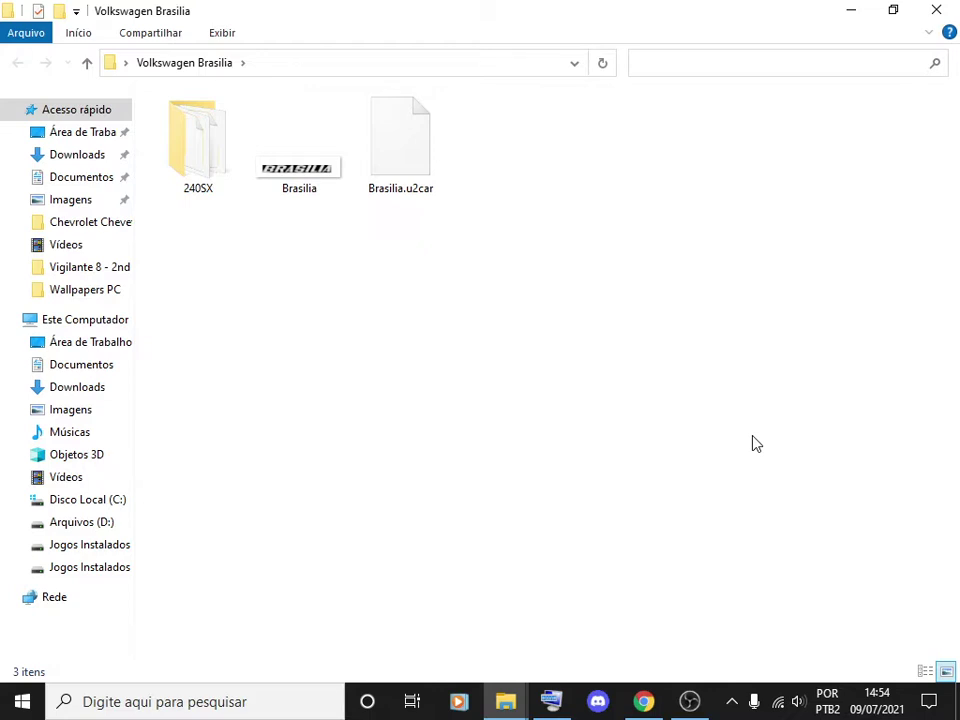
{"action": "left_click", "coordinate": [415, 140]}
{"action": "left_click", "coordinate": [484, 300]}
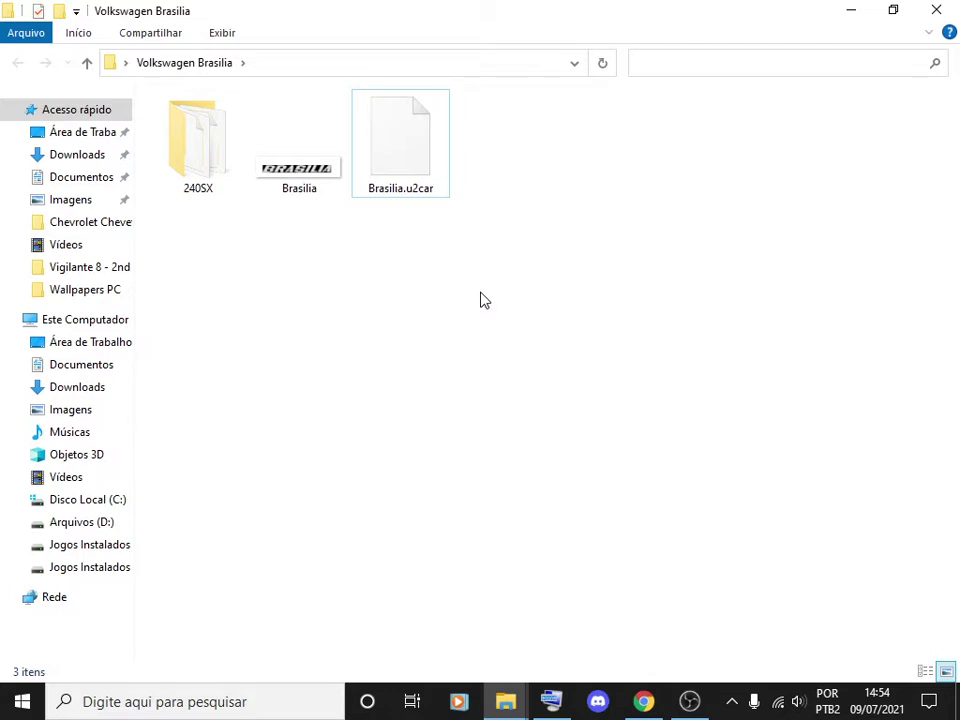
{"action": "left_click", "coordinate": [860, 9]}
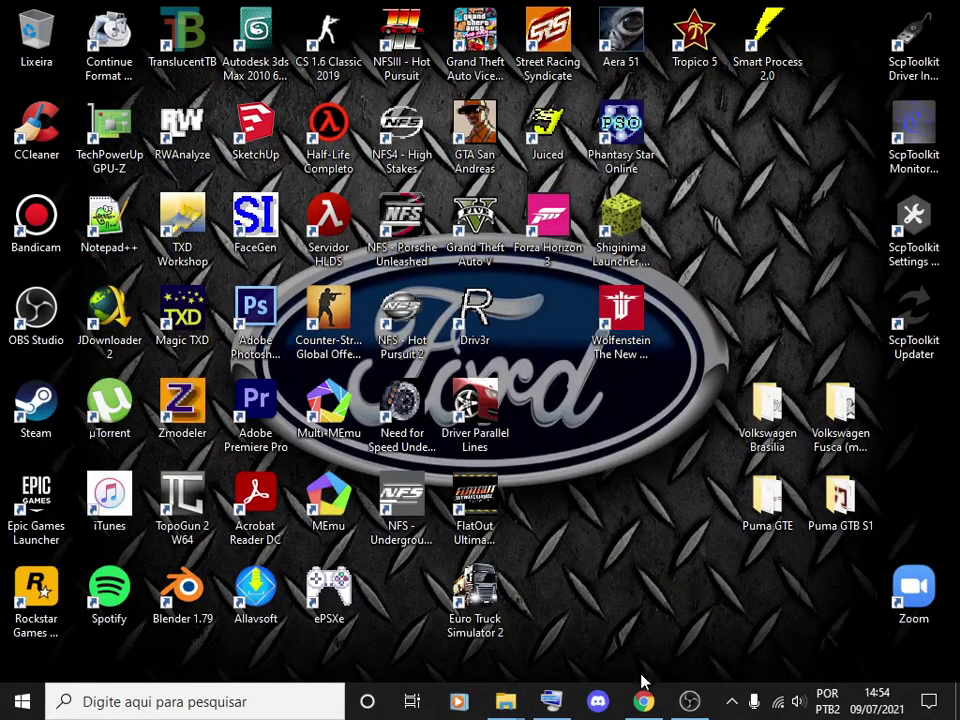
- Close the virtual keyboard and minimize the OBS and MEGA windows to clear the desktop
{"action": "left_click", "coordinate": [689, 701]}
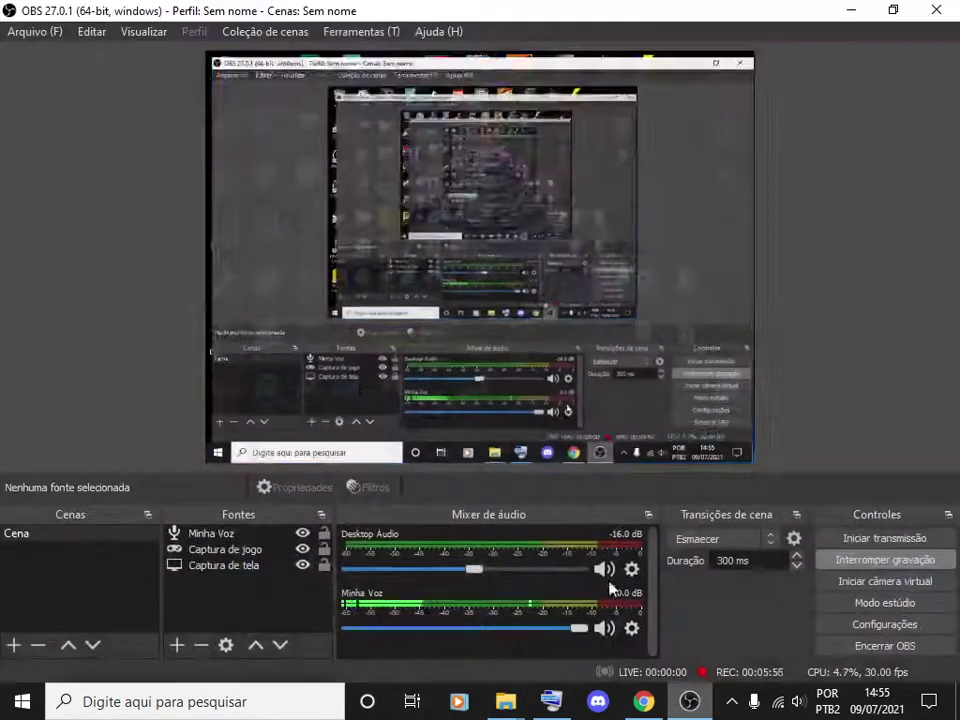
{"action": "left_click", "coordinate": [853, 9]}
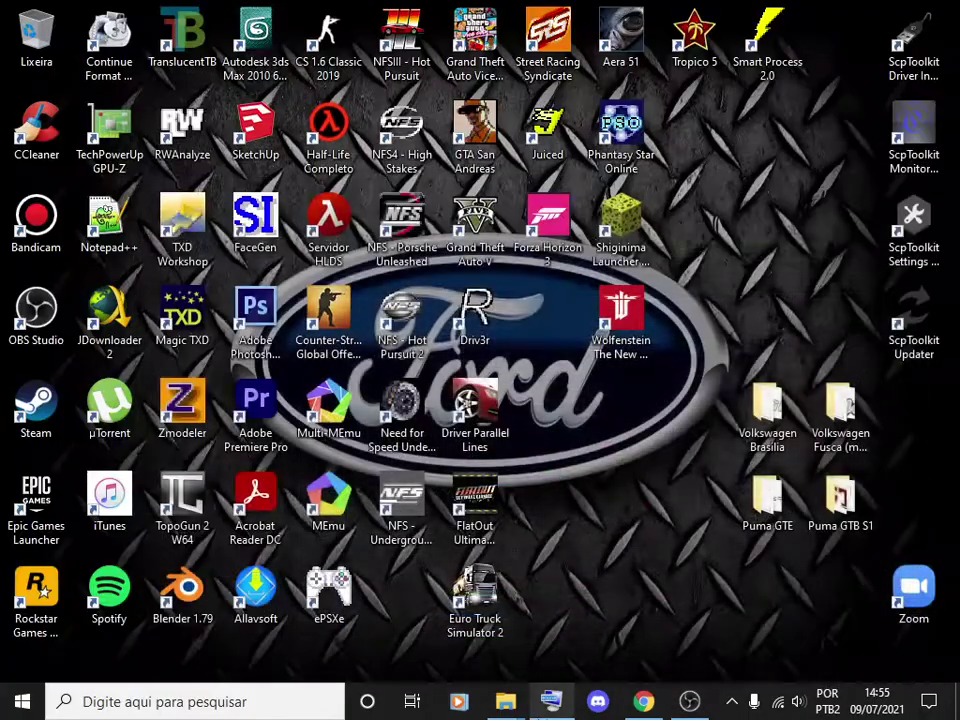
{"action": "left_click", "coordinate": [553, 704]}
{"action": "left_click", "coordinate": [752, 545]}
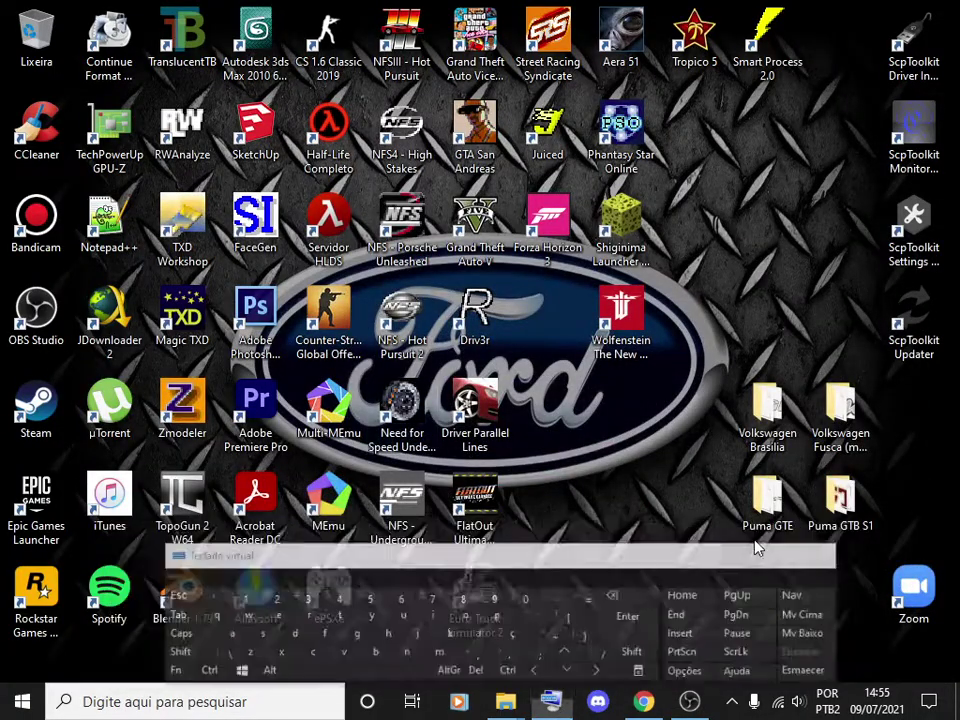
{"action": "left_click", "coordinate": [563, 690]}
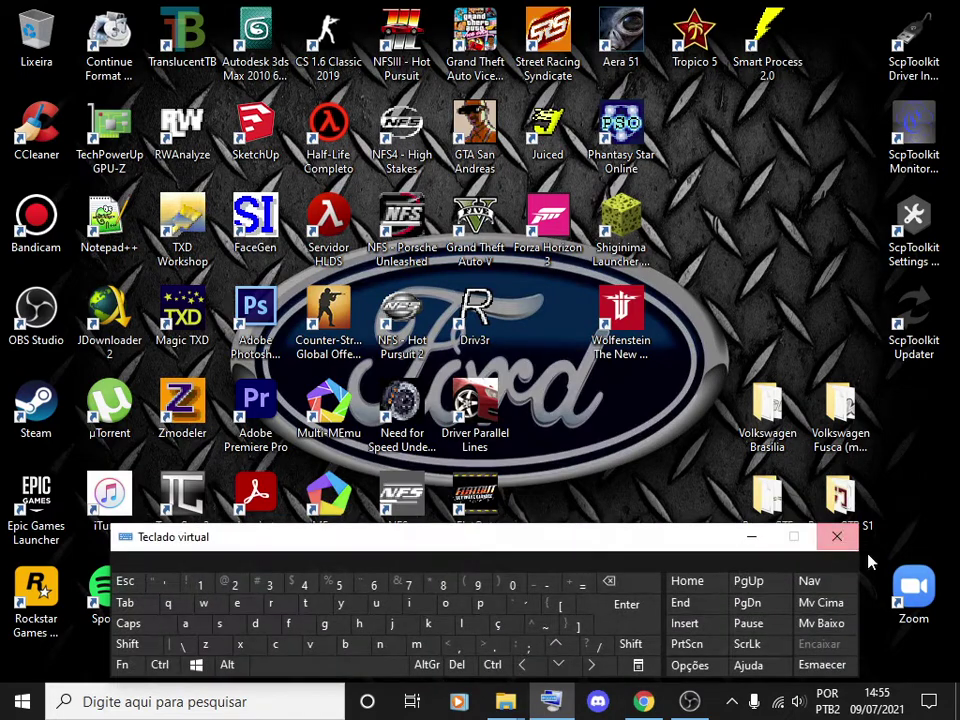
{"action": "left_click", "coordinate": [842, 538]}
{"action": "left_click", "coordinate": [645, 702]}
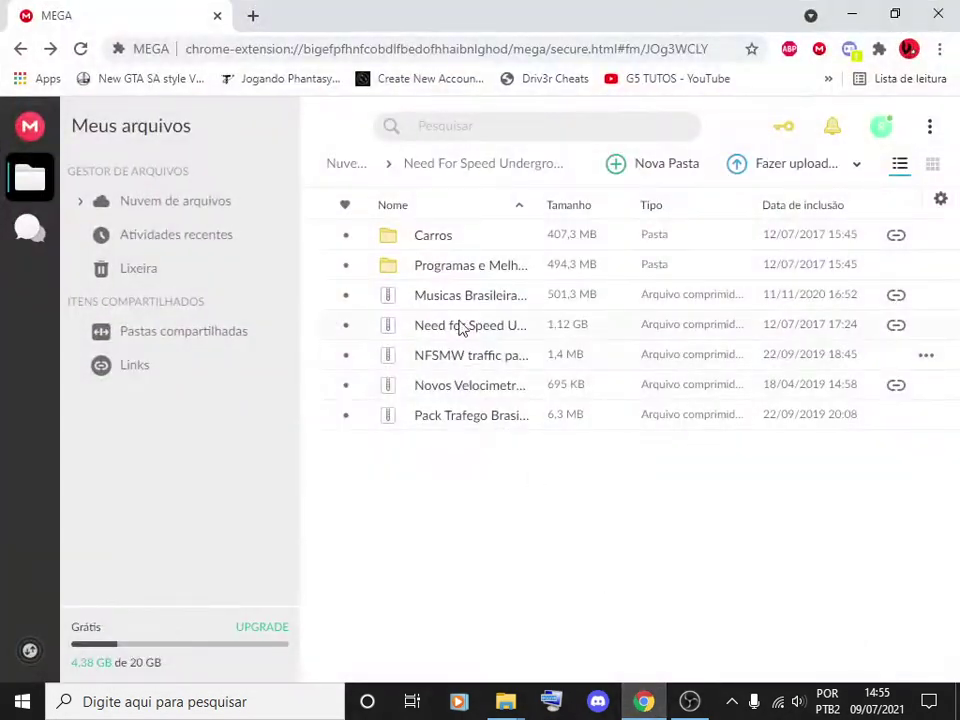
{"action": "left_click", "coordinate": [852, 12]}
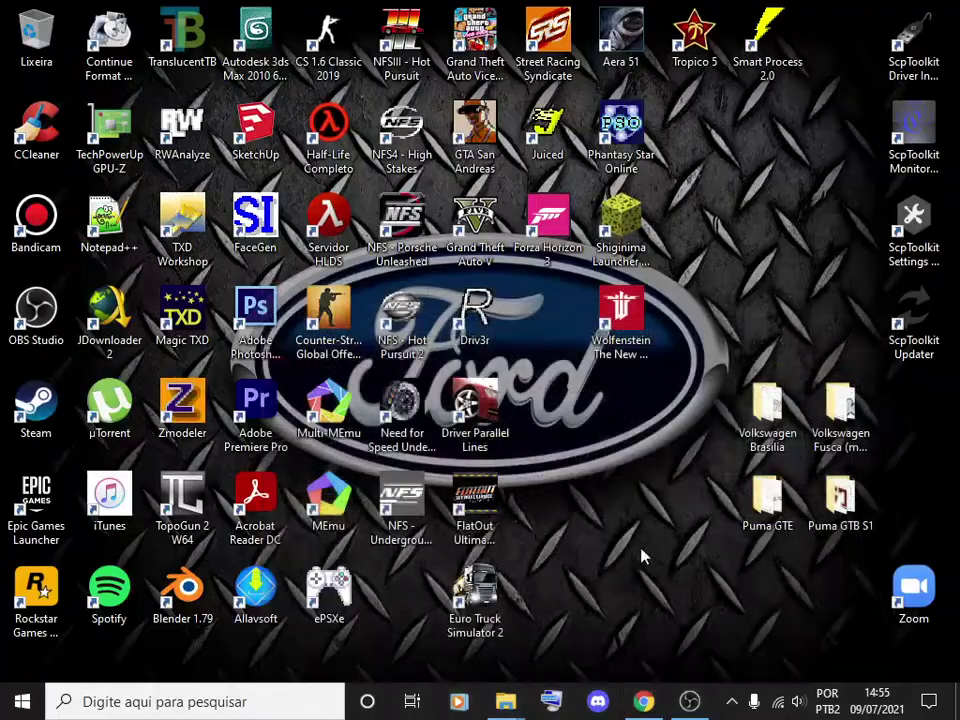
- Copy the 240SX folder from Volkswagen Brasilia into the backup's CARS folder, replacing the existing files, and minimize both windows
{"action": "mouse_move", "coordinate": [505, 701]}
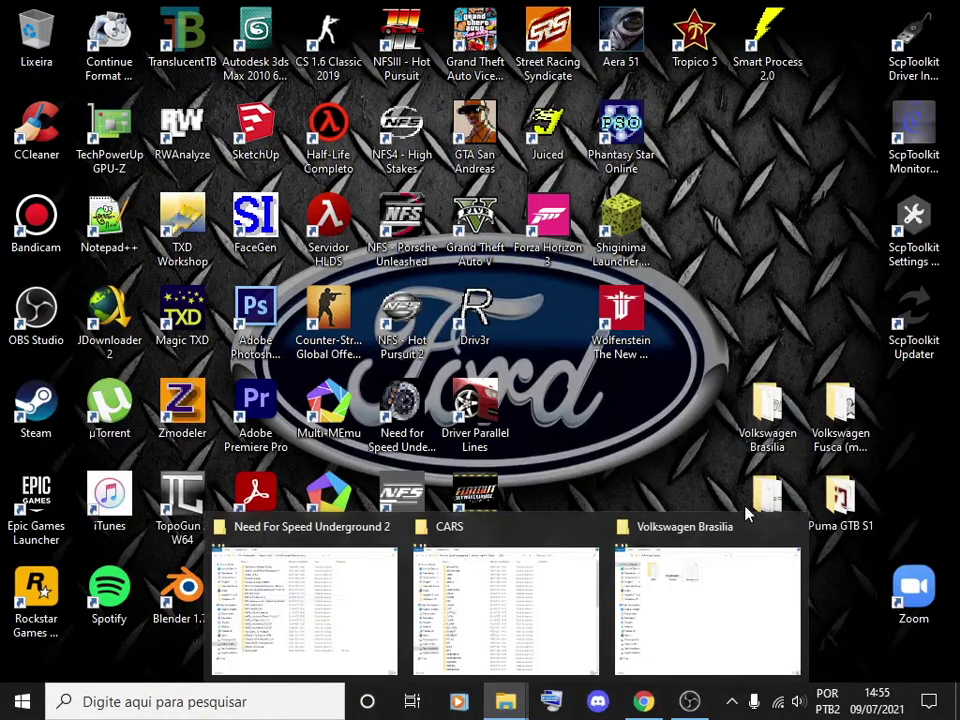
{"action": "left_click", "coordinate": [735, 574]}
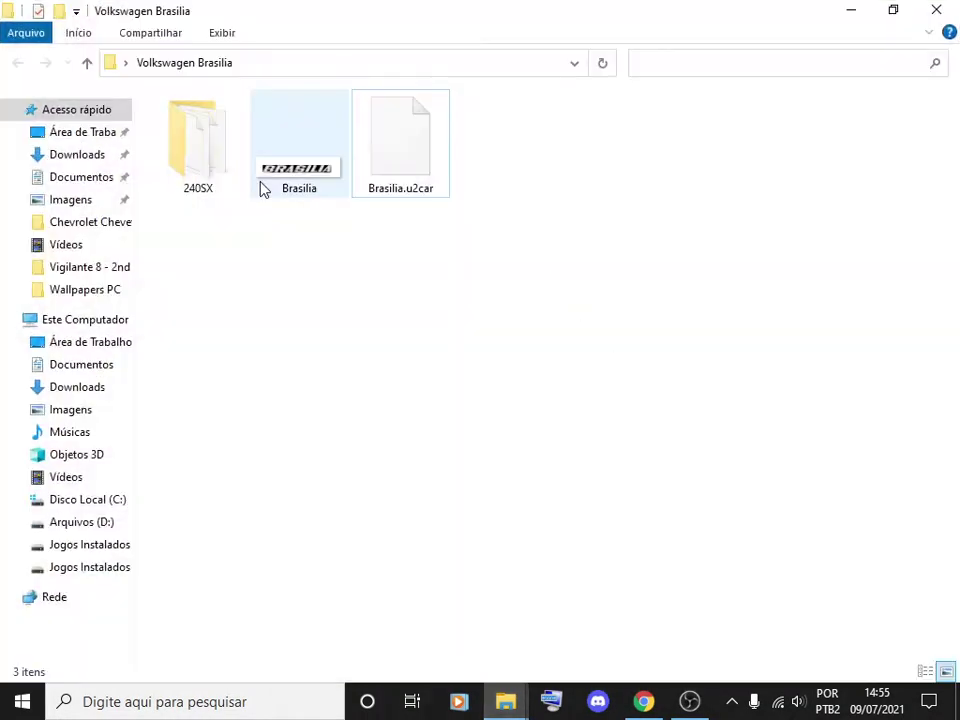
{"action": "left_click", "coordinate": [198, 150]}
{"action": "right_click", "coordinate": [218, 178]}
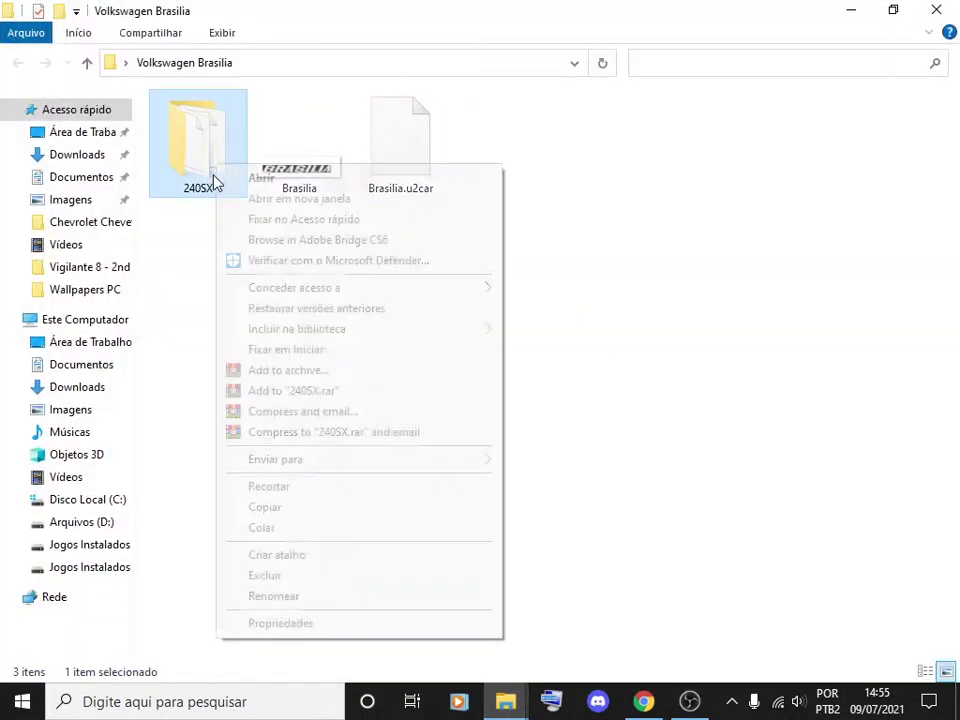
{"action": "left_click", "coordinate": [270, 508]}
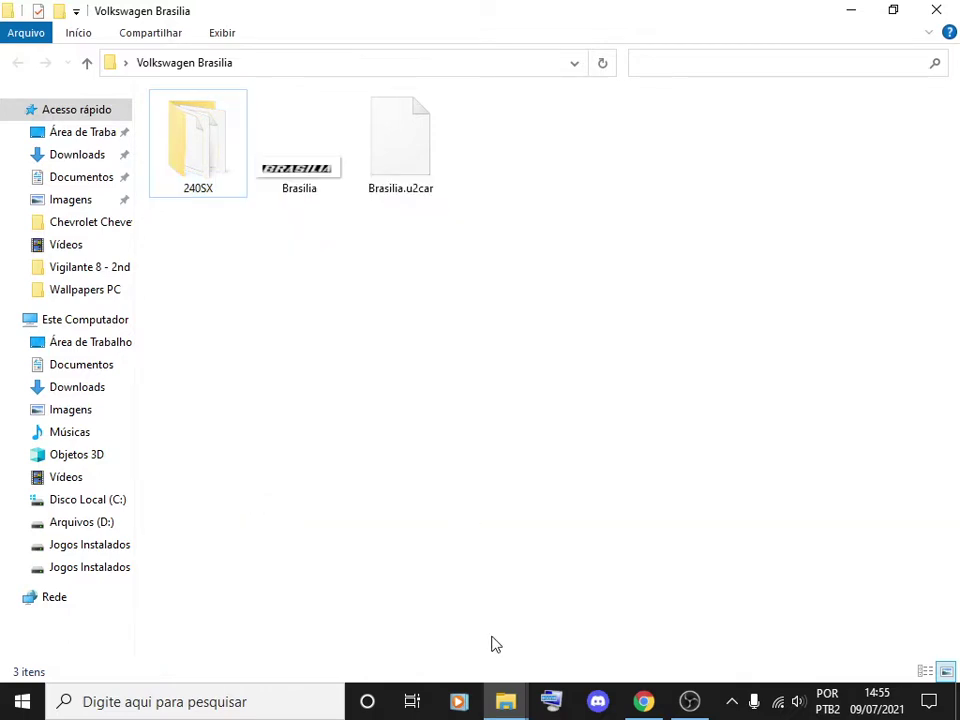
{"action": "left_click", "coordinate": [505, 701]}
{"action": "left_click", "coordinate": [587, 620]}
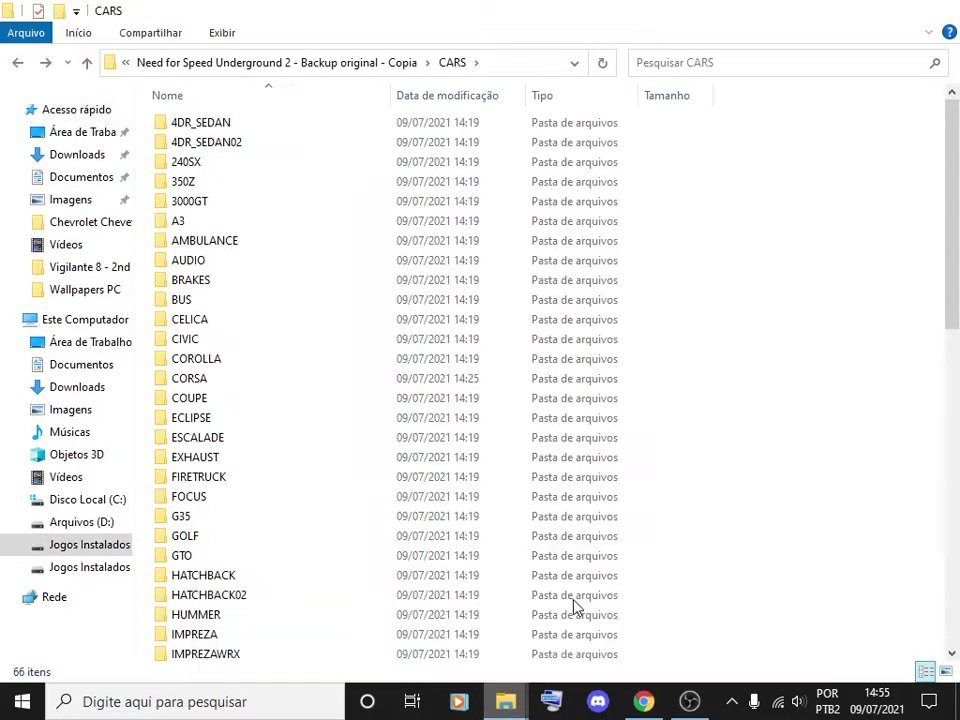
{"action": "right_click", "coordinate": [738, 263]}
{"action": "left_click", "coordinate": [780, 420]}
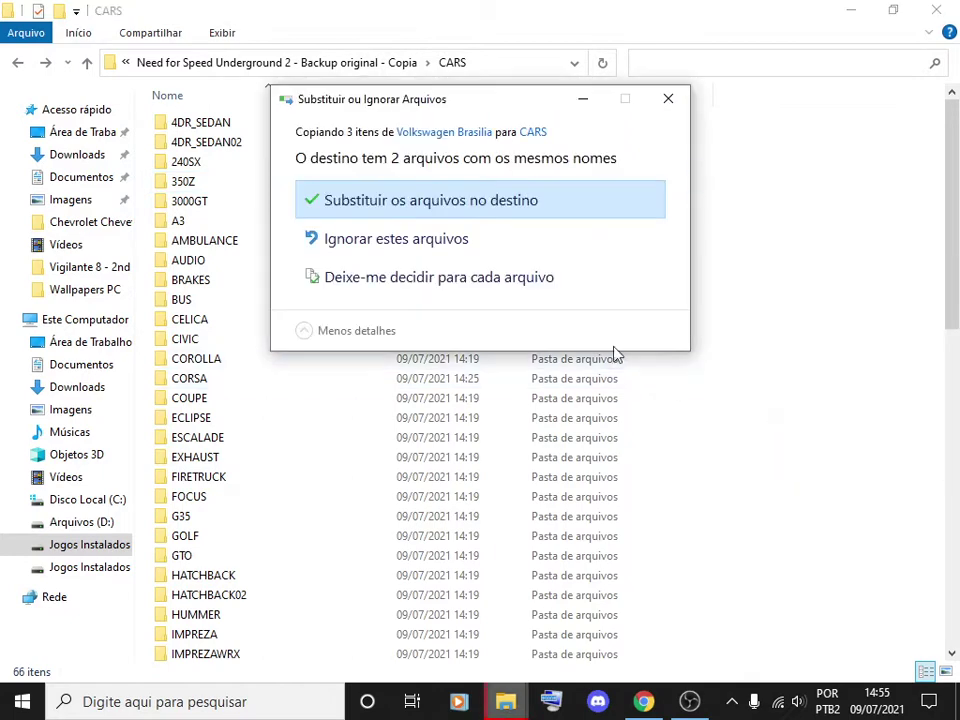
{"action": "left_click", "coordinate": [454, 203]}
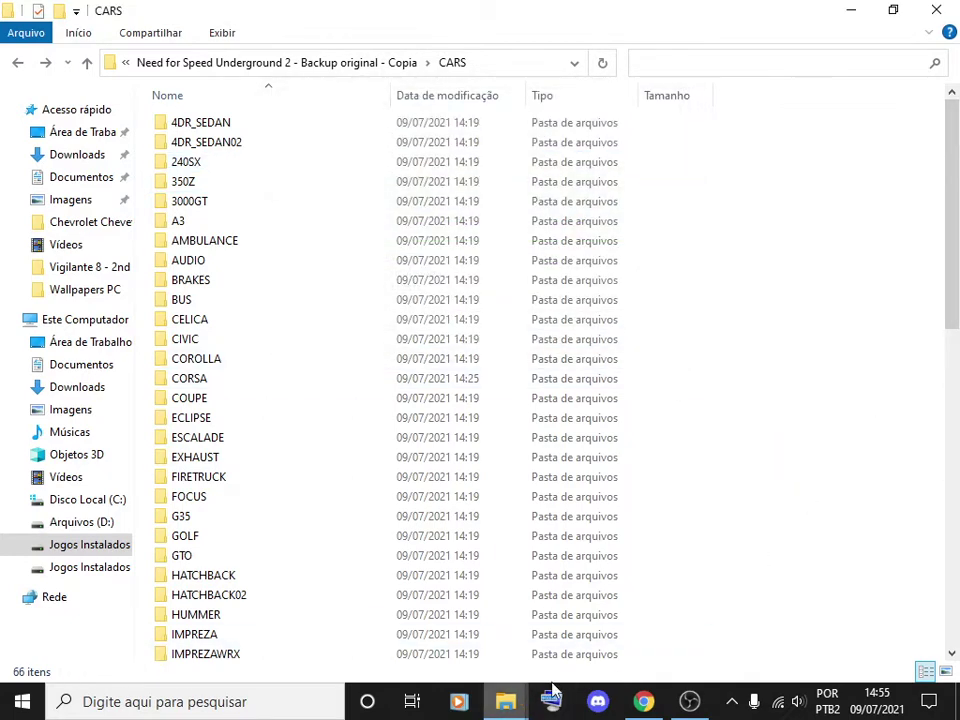
{"action": "left_click", "coordinate": [851, 10]}
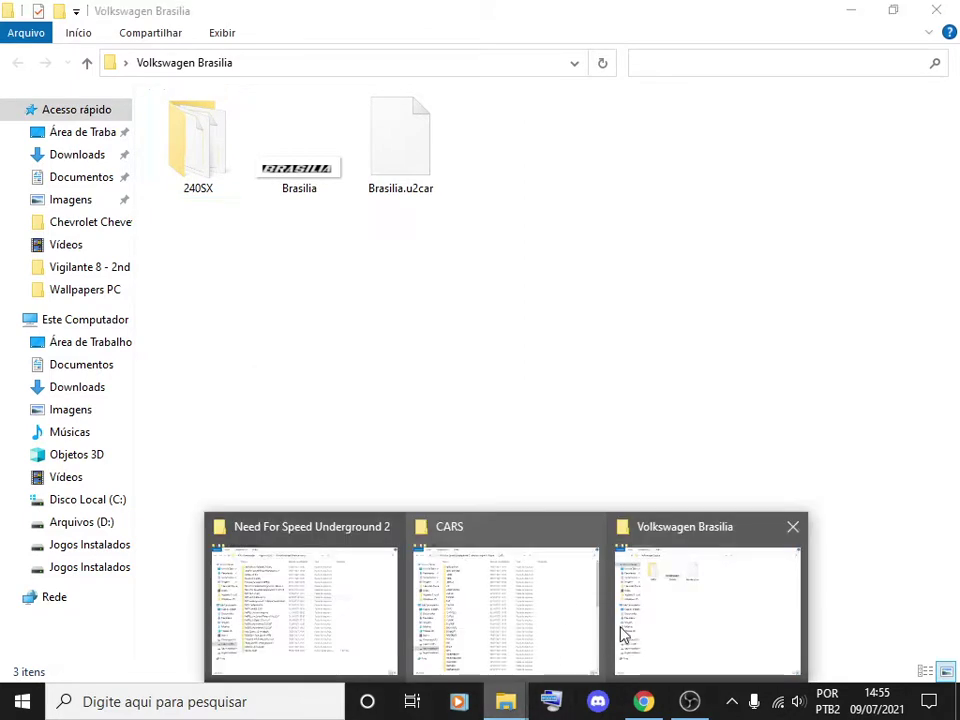
{"action": "left_click", "coordinate": [851, 10]}
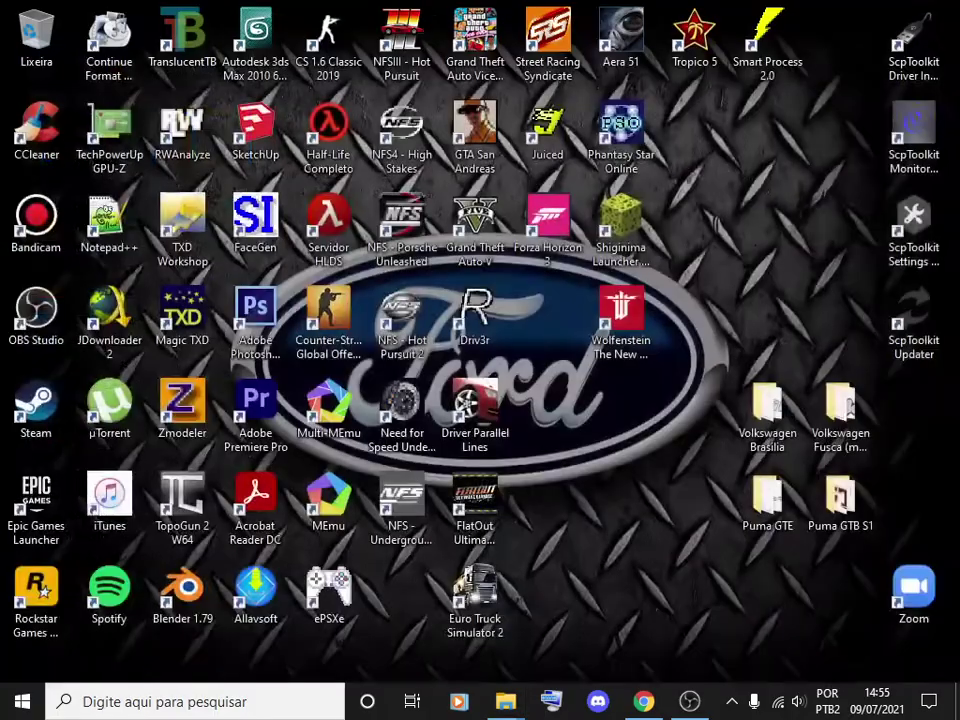
- Copy the COROLLA folder from Volkswagen Fusca (mod novo) 31-12-2019 into the backup's CARS folder, replacing the existing files
{"action": "double_click", "coordinate": [843, 420]}
{"action": "left_click", "coordinate": [221, 153]}
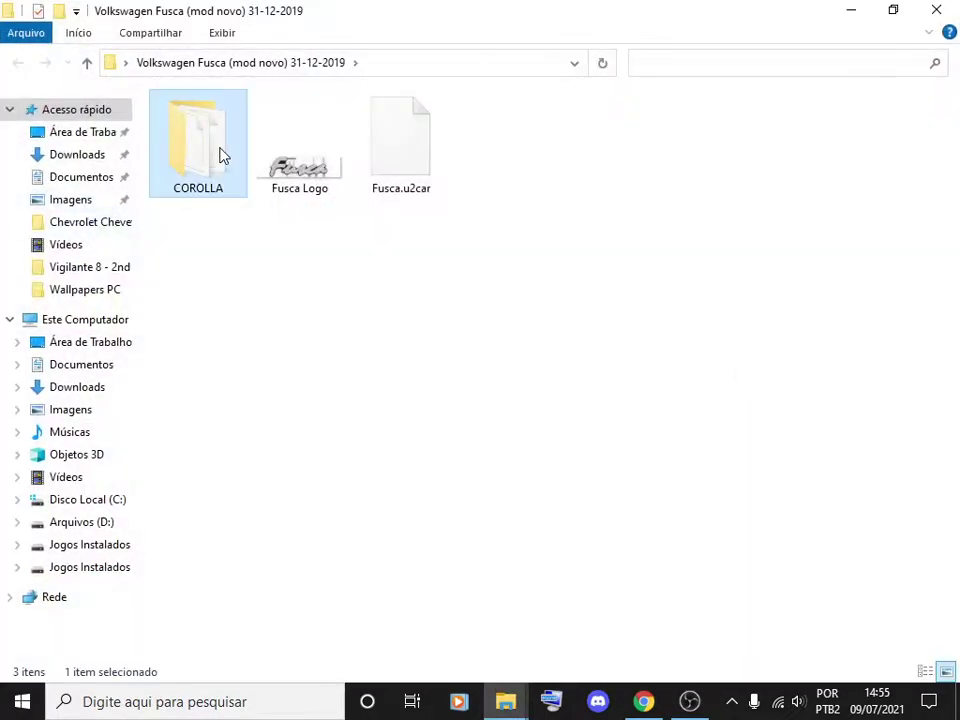
{"action": "right_click", "coordinate": [221, 153]}
{"action": "left_click", "coordinate": [300, 493]}
{"action": "left_click", "coordinate": [936, 10]}
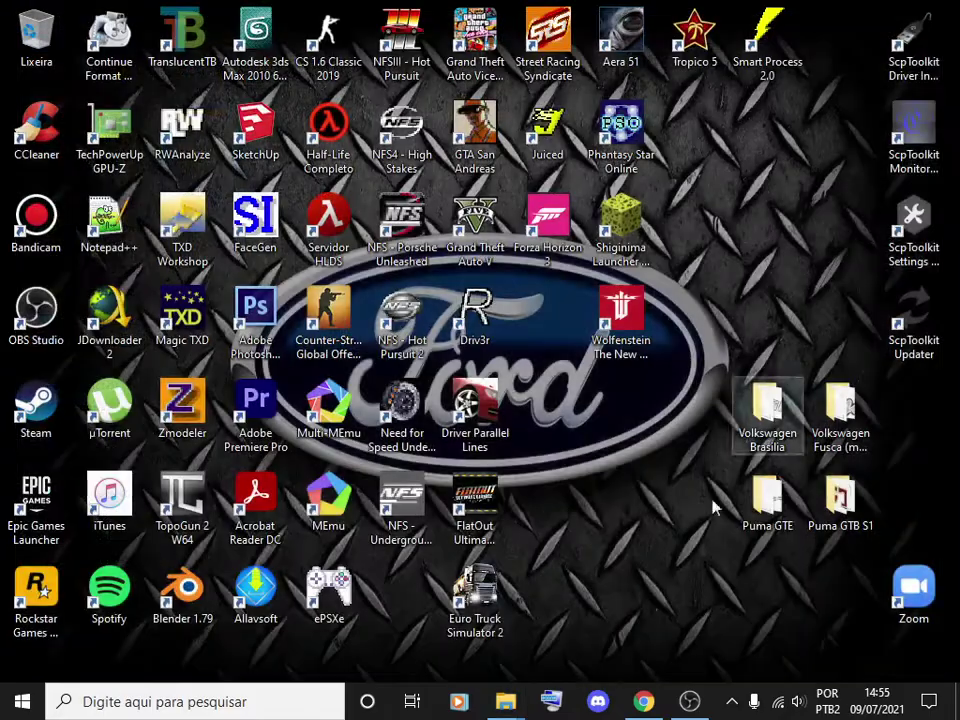
{"action": "mouse_move", "coordinate": [492, 710]}
{"action": "left_click", "coordinate": [602, 608]}
{"action": "right_click", "coordinate": [737, 242]}
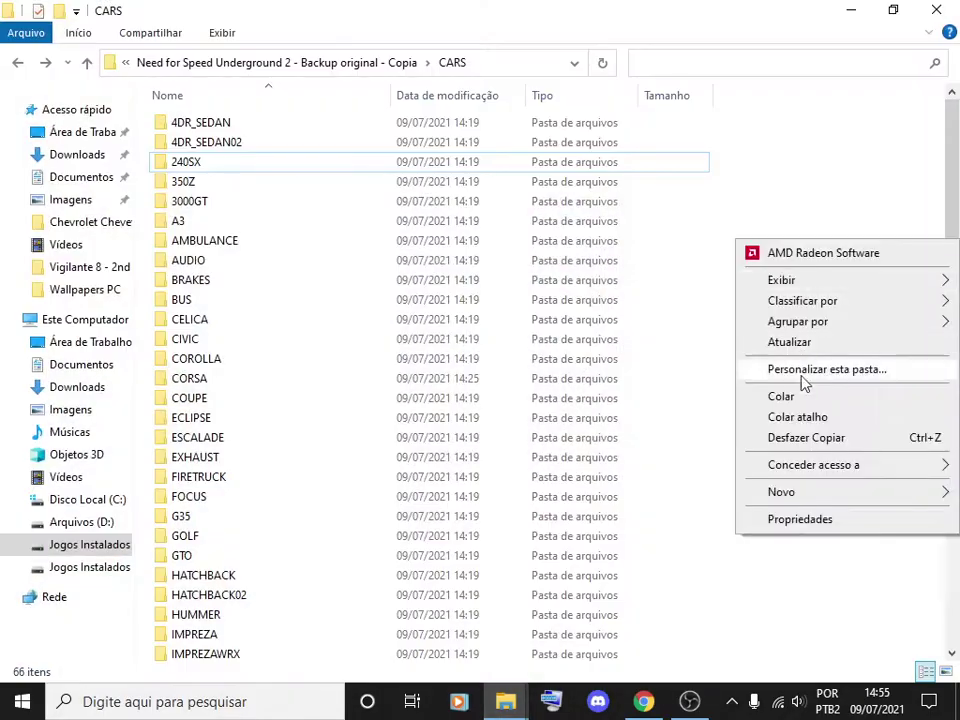
{"action": "left_click", "coordinate": [785, 396]}
{"action": "left_click", "coordinate": [569, 213]}
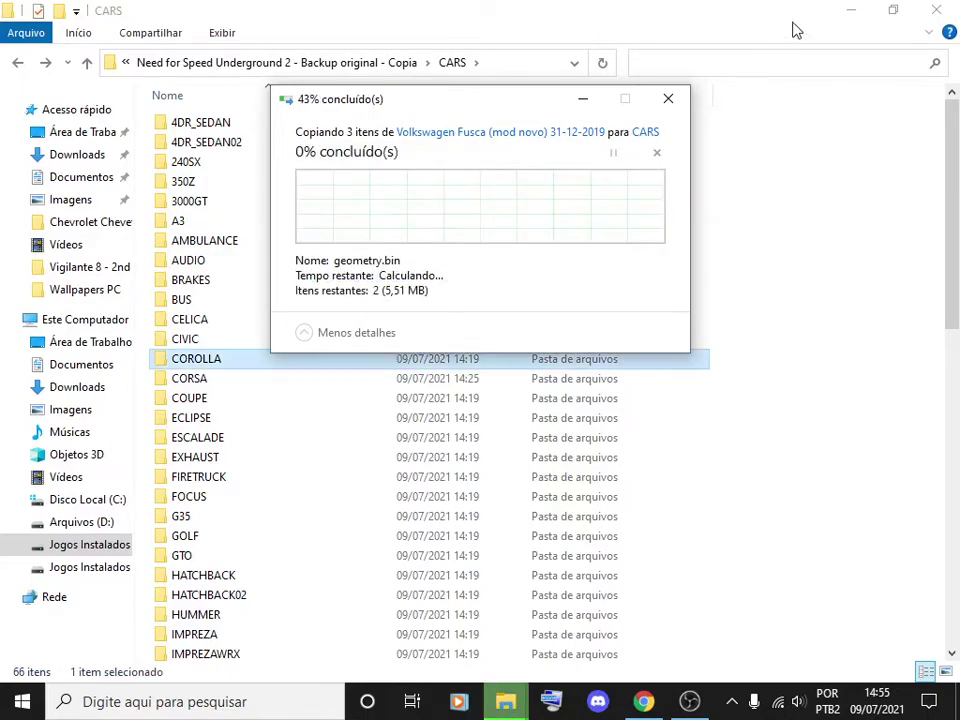
{"action": "left_click", "coordinate": [836, 9]}
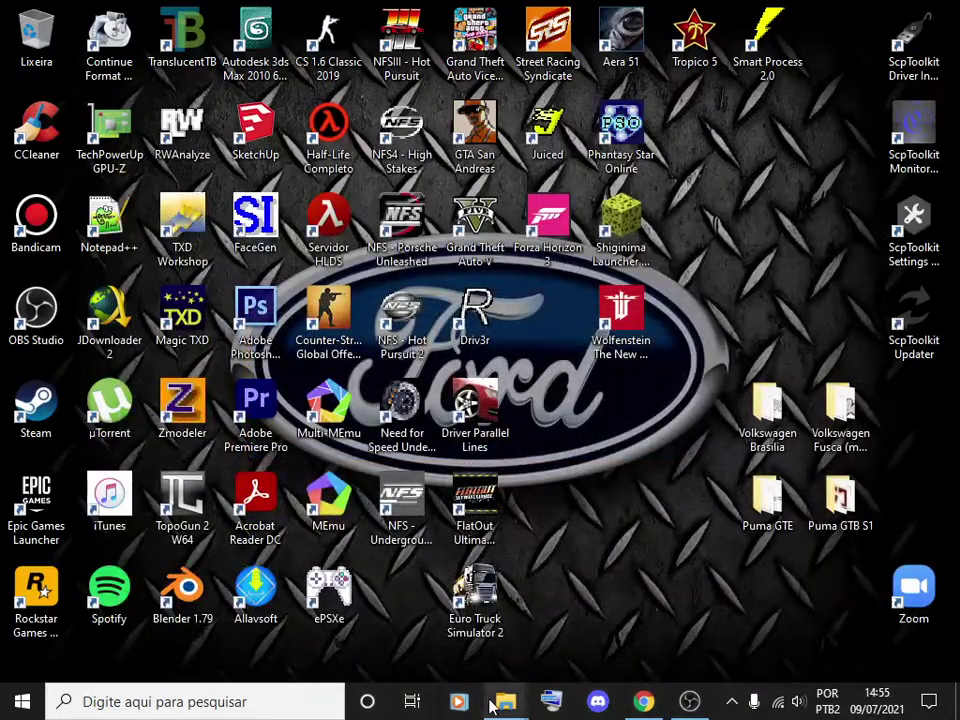
- Copy the G35 folder from Puma GTE into the backup's CARS folder, replacing the existing files, and minimize CARS
{"action": "mouse_move", "coordinate": [505, 703]}
{"action": "double_click", "coordinate": [762, 518]}
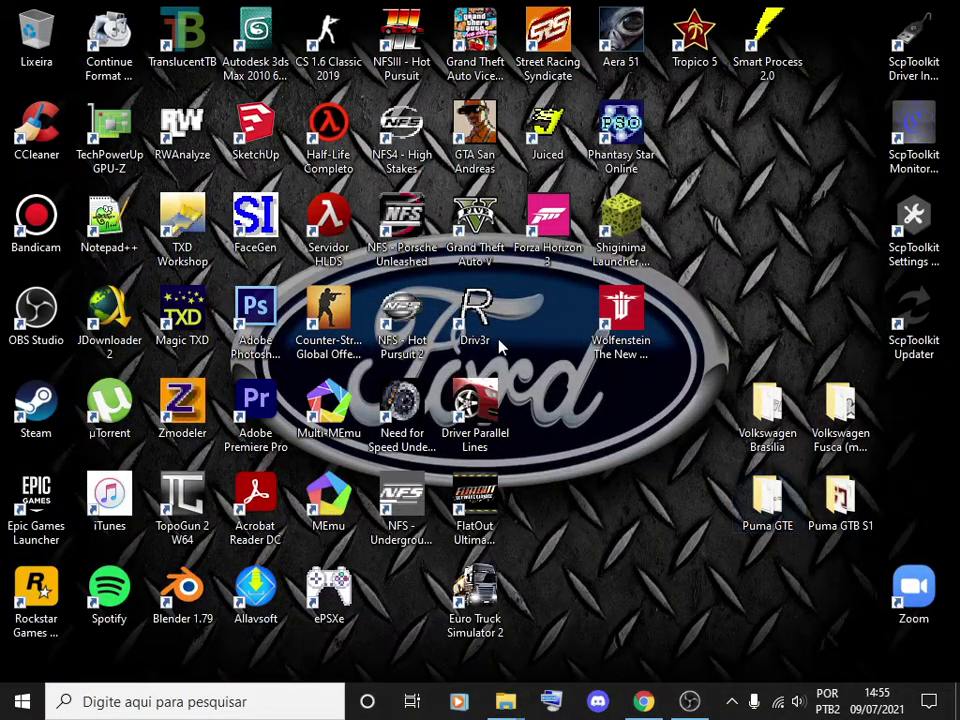
{"action": "left_click", "coordinate": [190, 137]}
{"action": "right_click", "coordinate": [190, 137]}
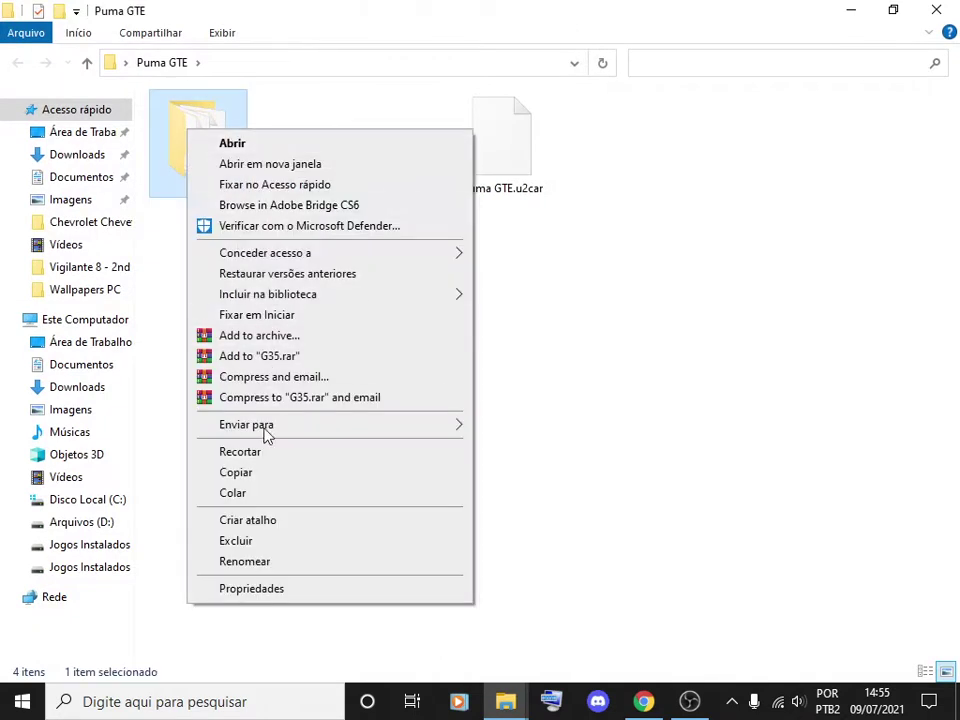
{"action": "left_click", "coordinate": [253, 484]}
{"action": "left_click", "coordinate": [505, 701]}
{"action": "mouse_move", "coordinate": [505, 703]}
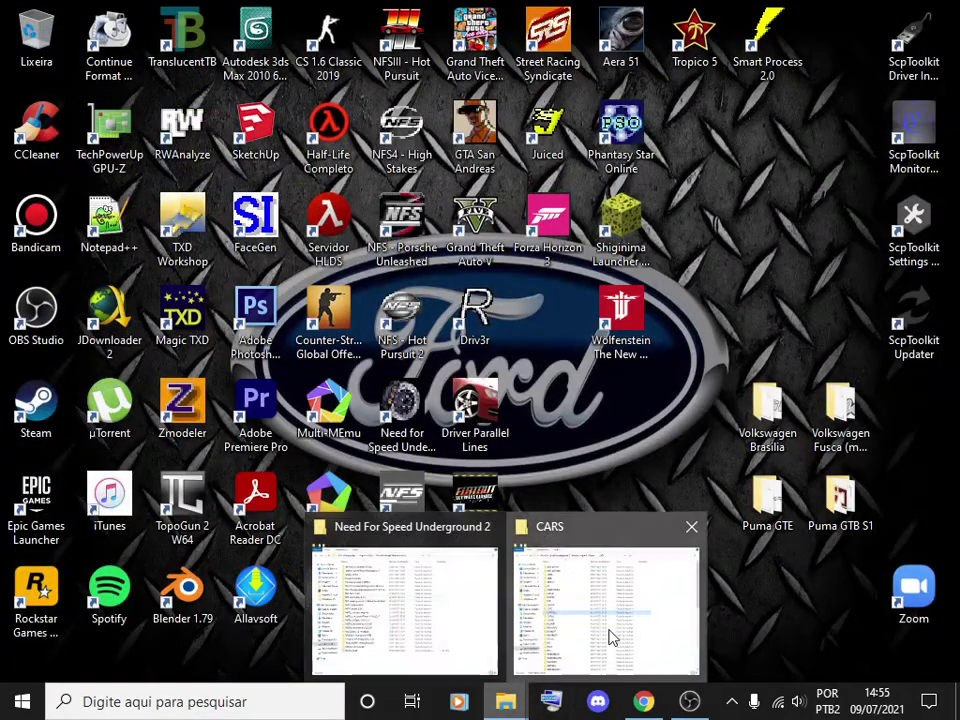
{"action": "left_click", "coordinate": [611, 636]}
{"action": "right_click", "coordinate": [738, 327]}
{"action": "left_click", "coordinate": [783, 480]}
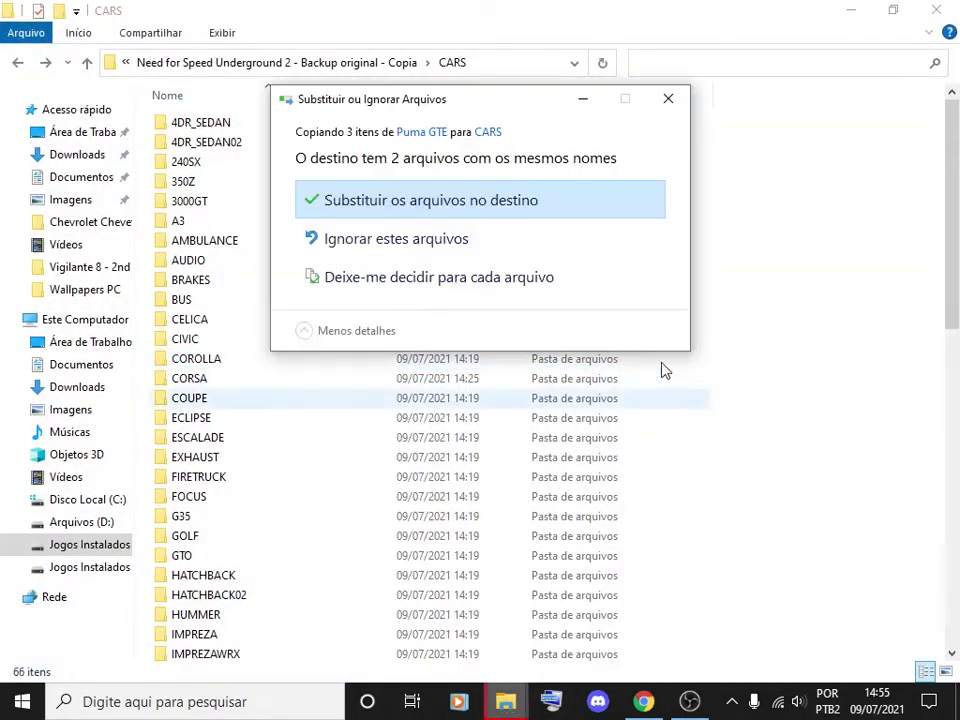
{"action": "left_click", "coordinate": [531, 203]}
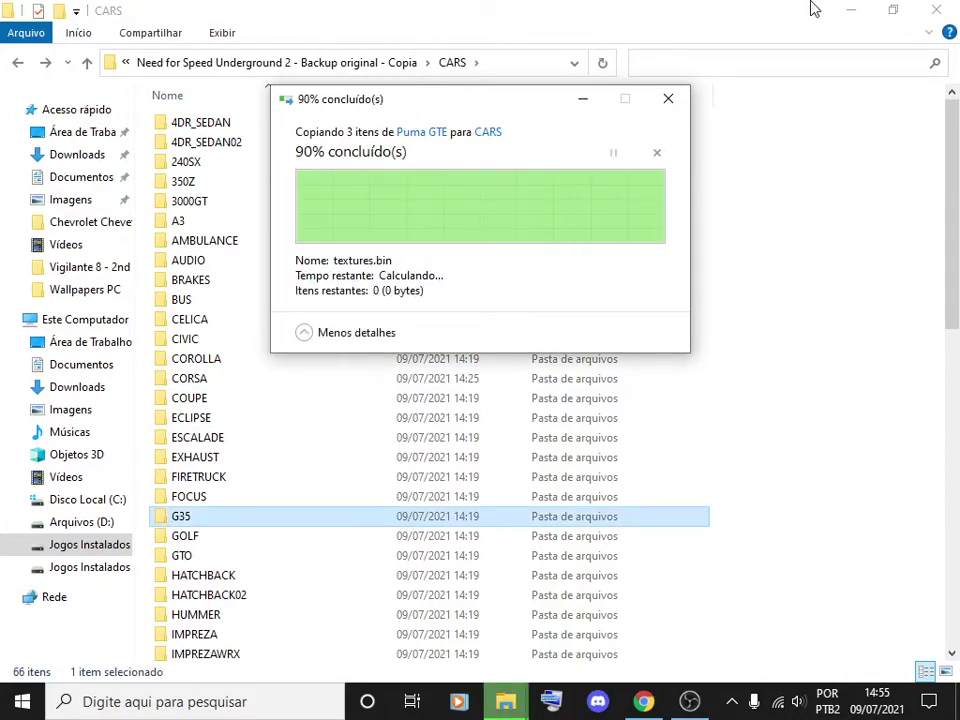
{"action": "left_click", "coordinate": [851, 10]}
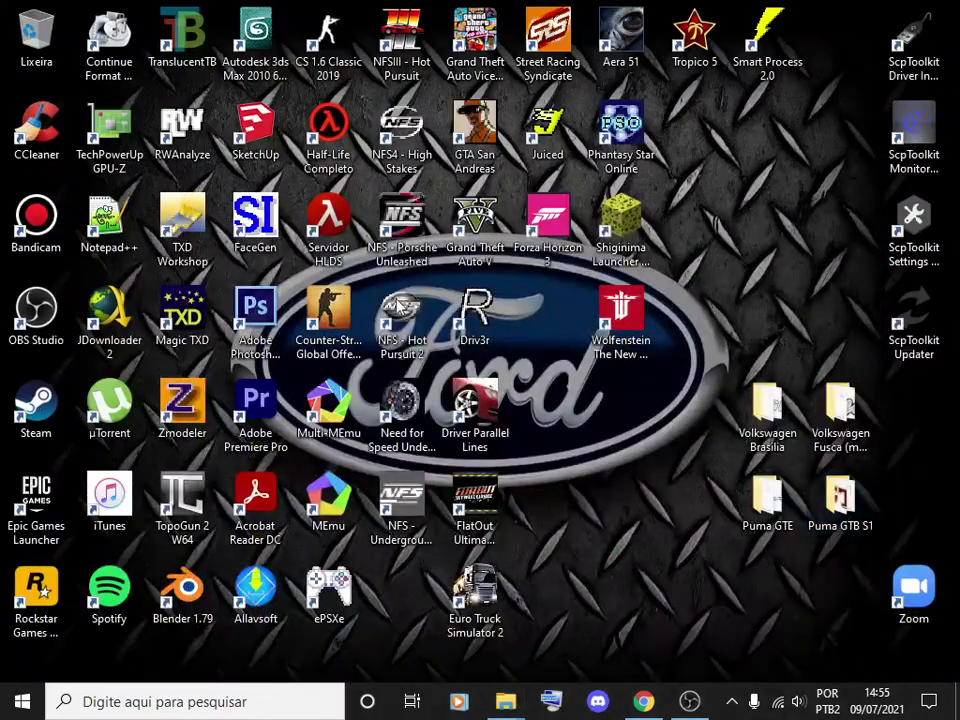
- Copy the 350Z folder from Puma GTB S1 into the backup's CARS folder, replacing the existing files, and minimize CARS
{"action": "double_click", "coordinate": [842, 505]}
{"action": "right_click", "coordinate": [188, 162]}
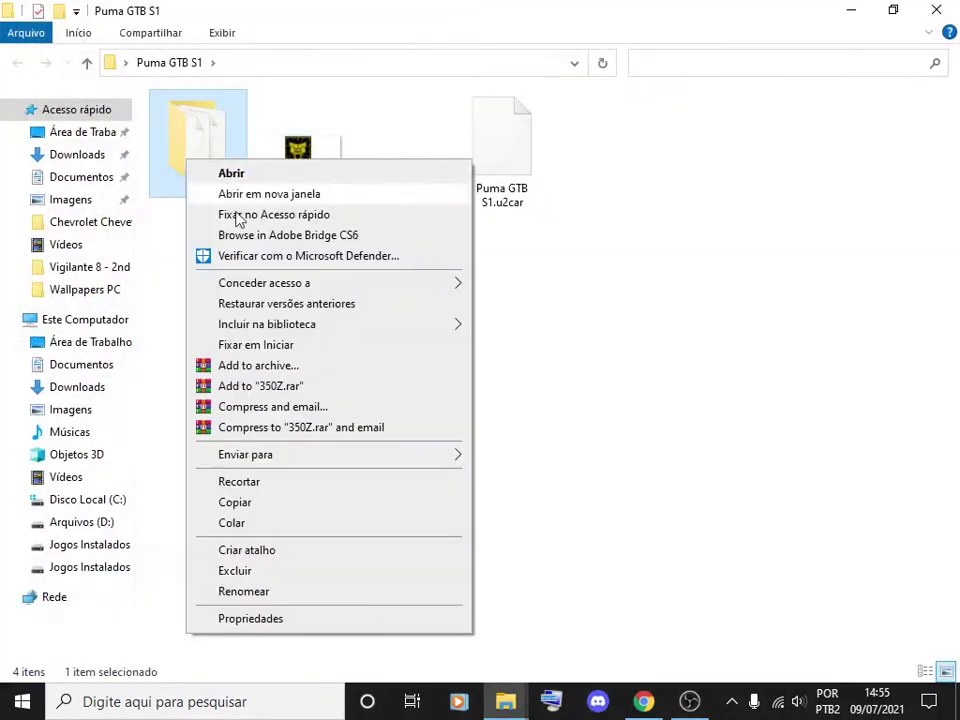
{"action": "left_click", "coordinate": [238, 503]}
{"action": "left_click", "coordinate": [954, 8]}
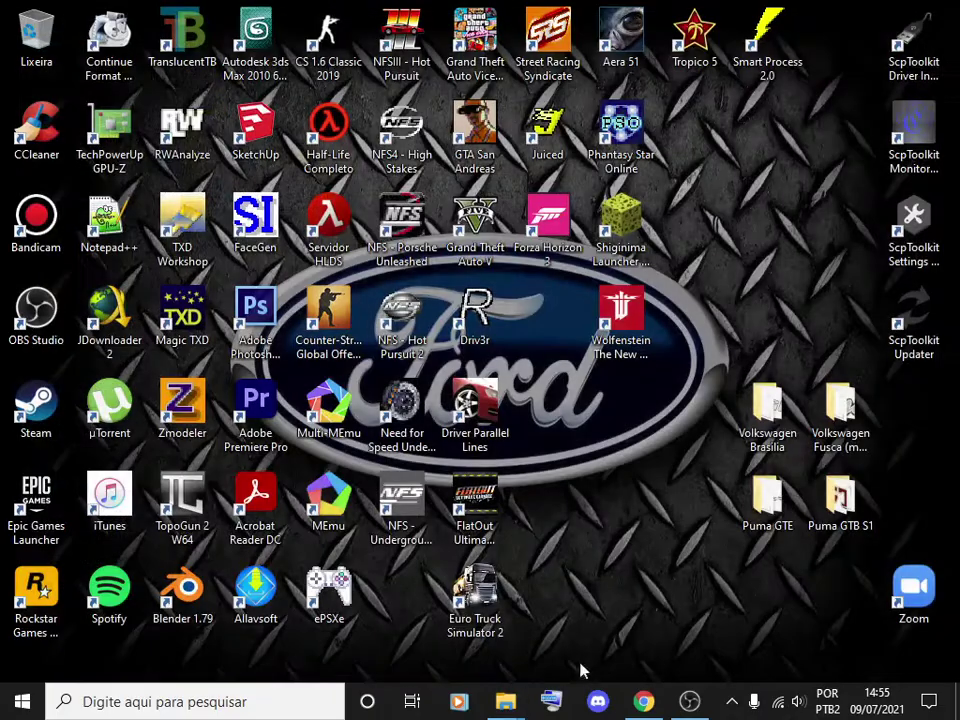
{"action": "left_click", "coordinate": [507, 703]}
{"action": "left_click", "coordinate": [593, 621]}
{"action": "right_click", "coordinate": [806, 284]}
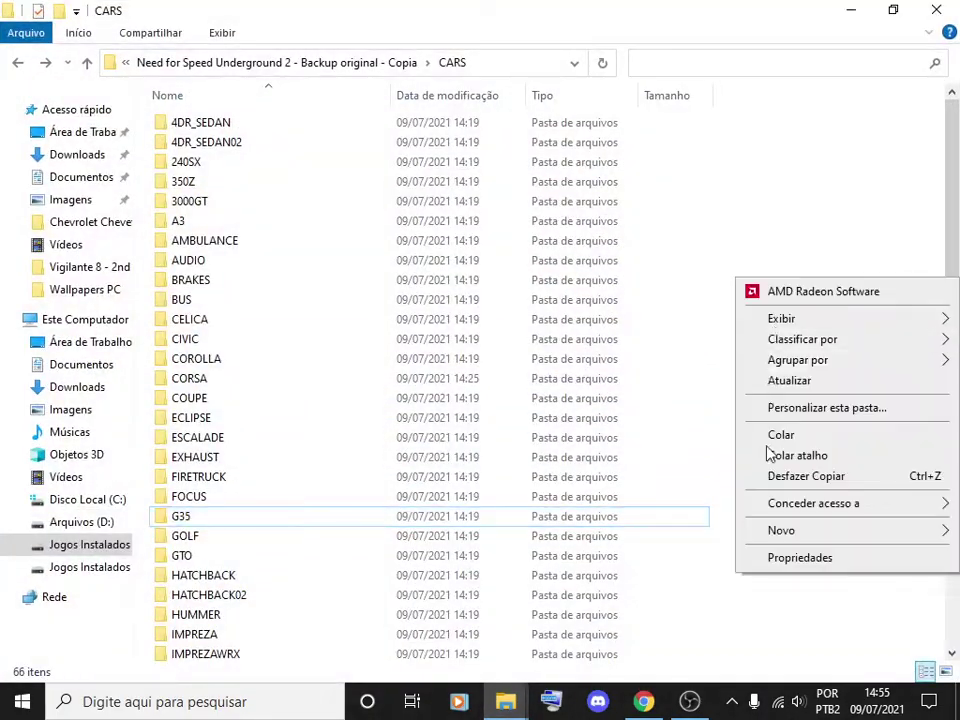
{"action": "left_click", "coordinate": [778, 436]}
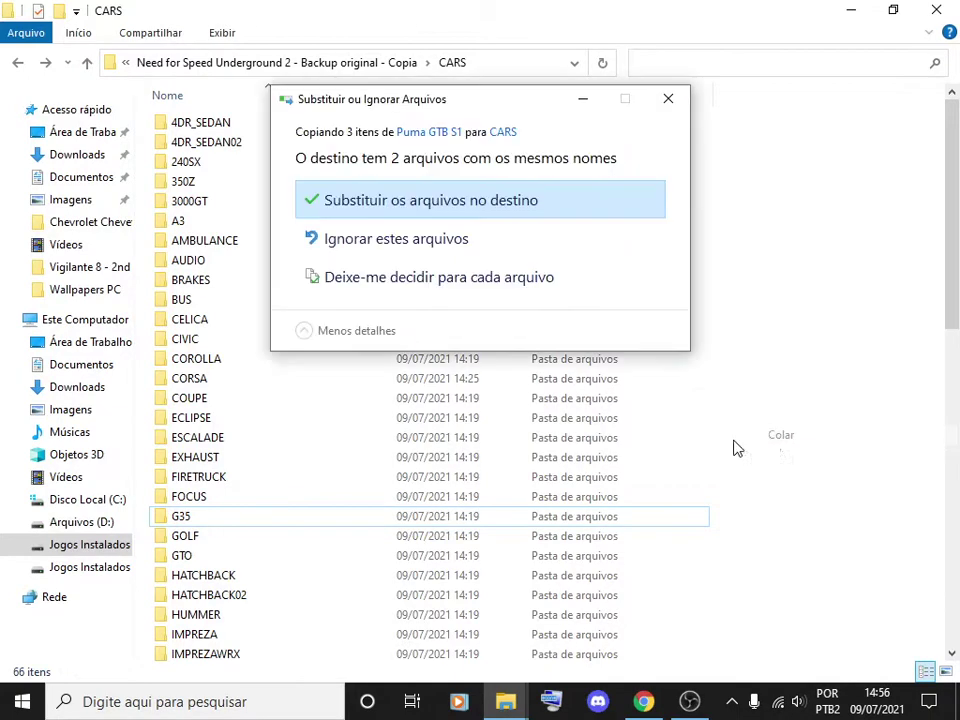
{"action": "left_click", "coordinate": [404, 204]}
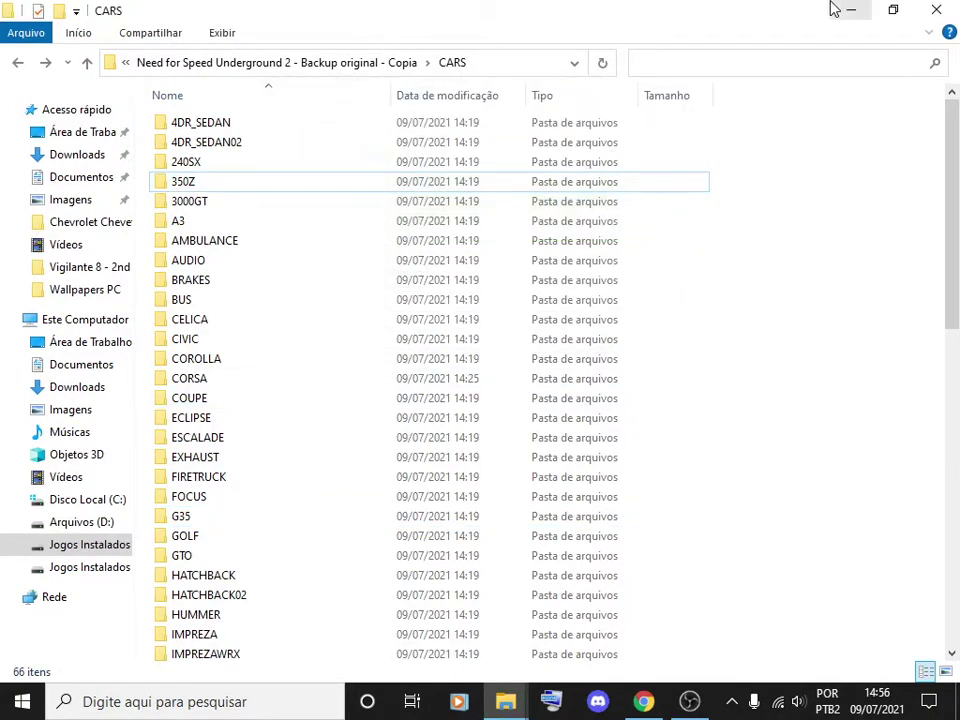
{"action": "left_click", "coordinate": [840, 11]}
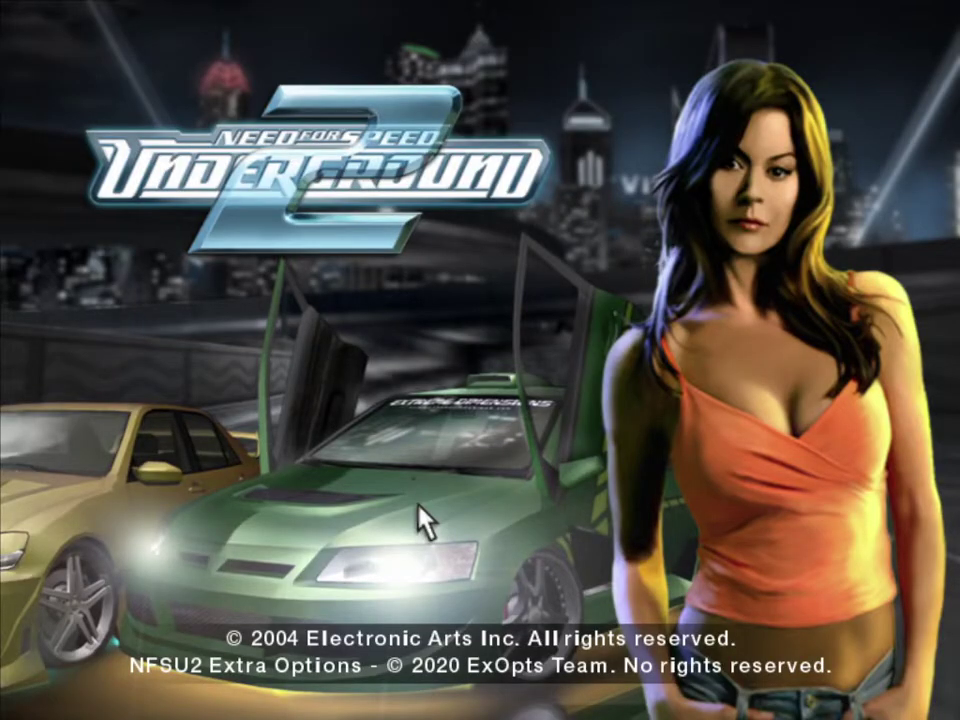
{"action": "key", "text": "Return"}
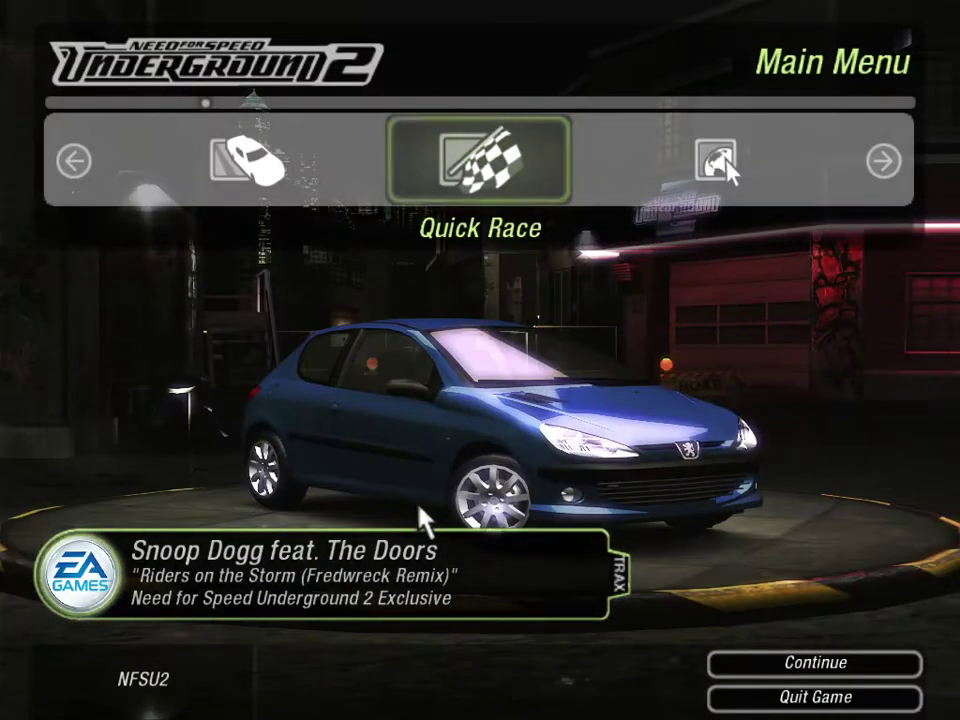
{"action": "key", "text": "Right"}
{"action": "key", "text": "Right"}
{"action": "key", "text": "Right"}
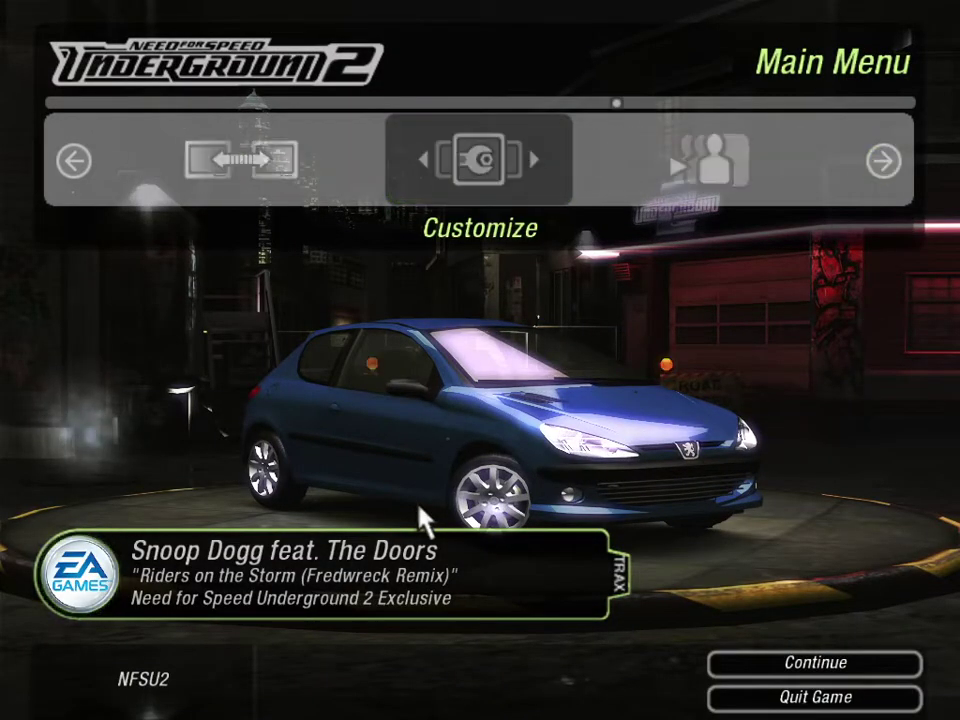
{"action": "key", "text": "Return"}
{"action": "key", "text": "Right"}
{"action": "key", "text": "Right"}
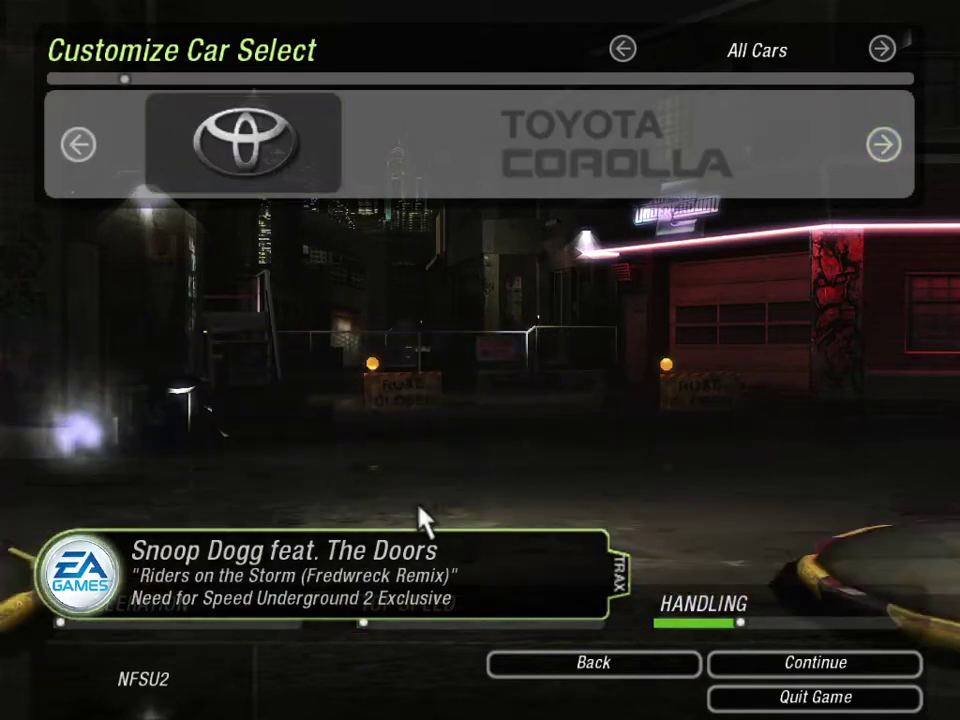
{"action": "key", "text": "Right"}
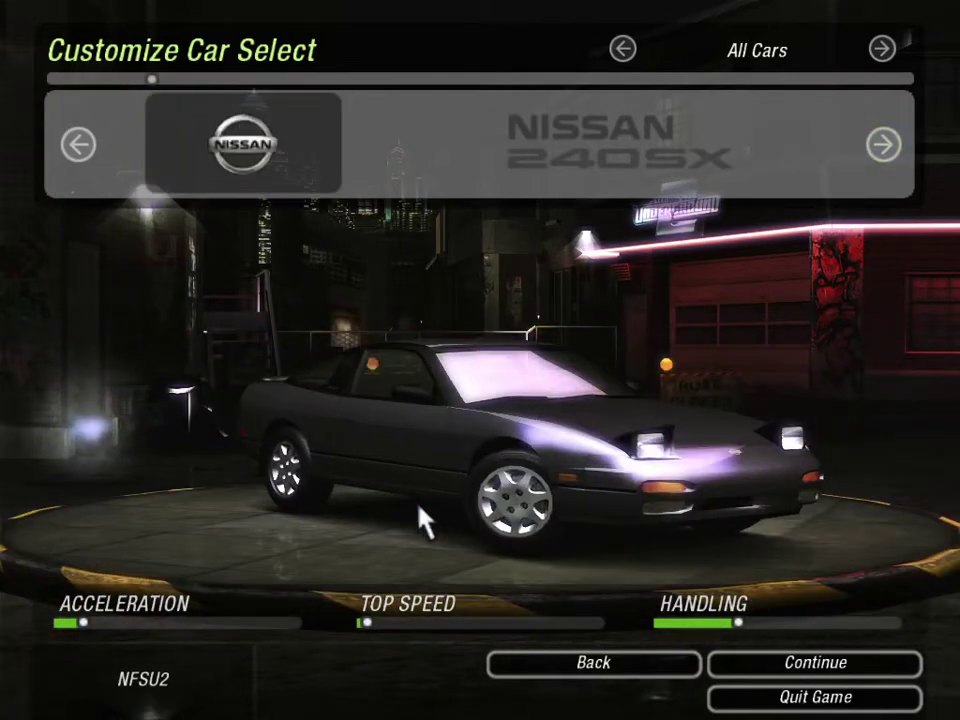
{"action": "left_click", "coordinate": [748, 697]}
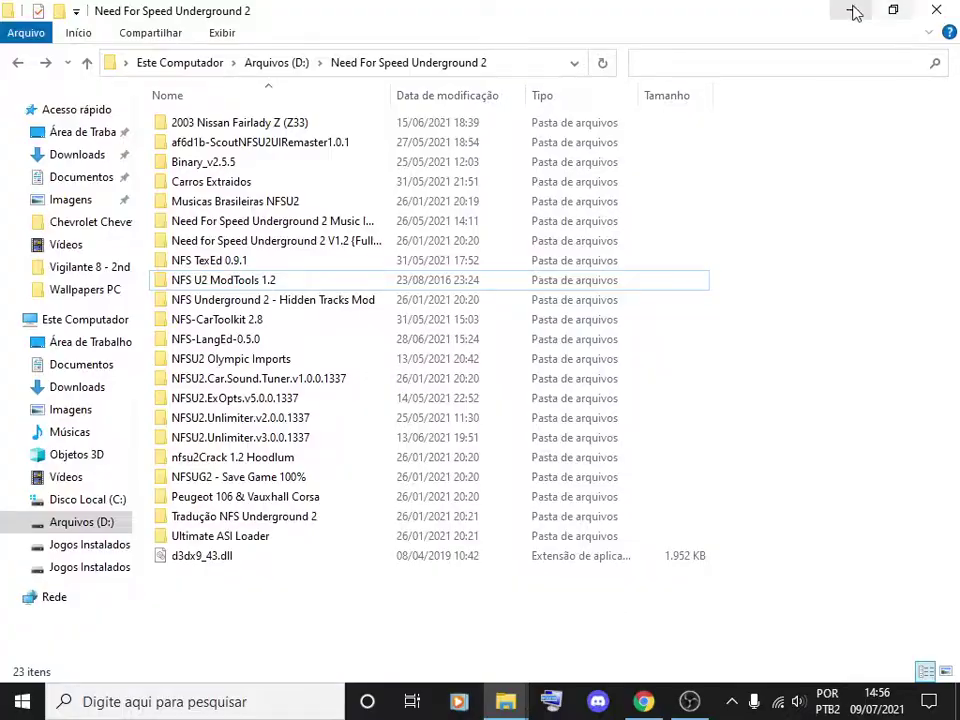
- Find the game's install location from its desktop shortcut and run SPEED2 from EA GAMES > Need for Speed Underground 2 - Backup original - Copia
{"action": "left_click", "coordinate": [852, 10]}
{"action": "right_click", "coordinate": [398, 533]}
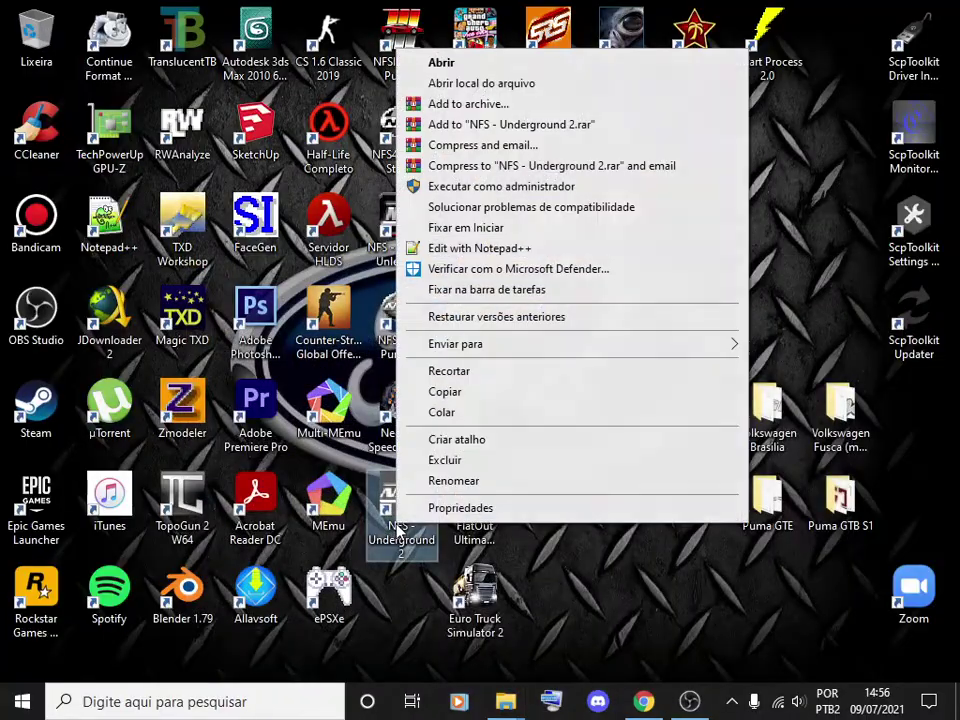
{"action": "left_click", "coordinate": [478, 81]}
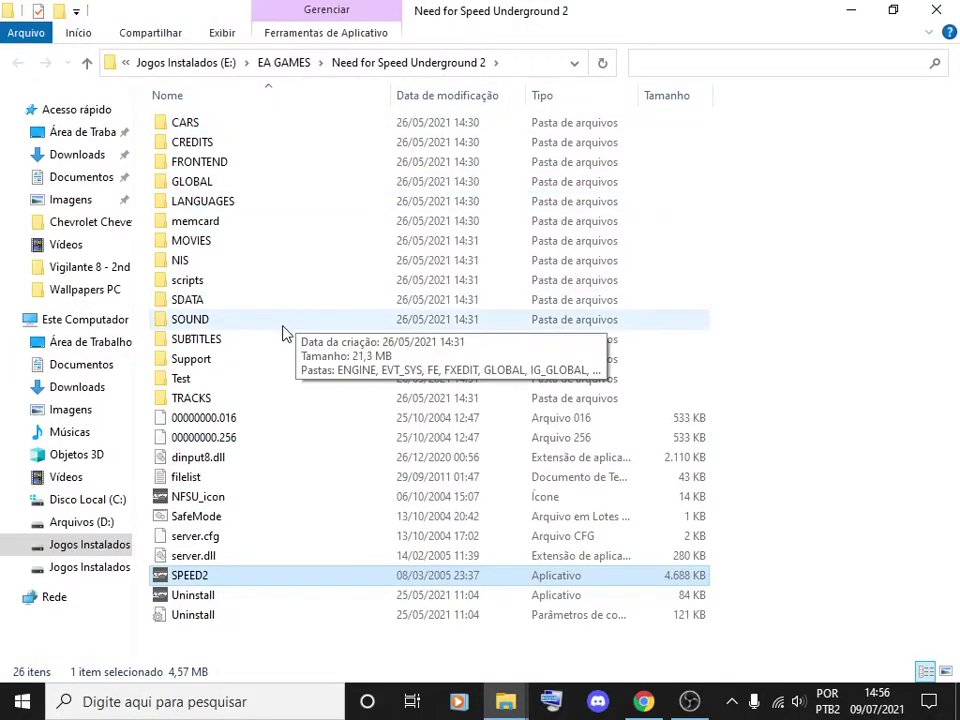
{"action": "left_click", "coordinate": [287, 63]}
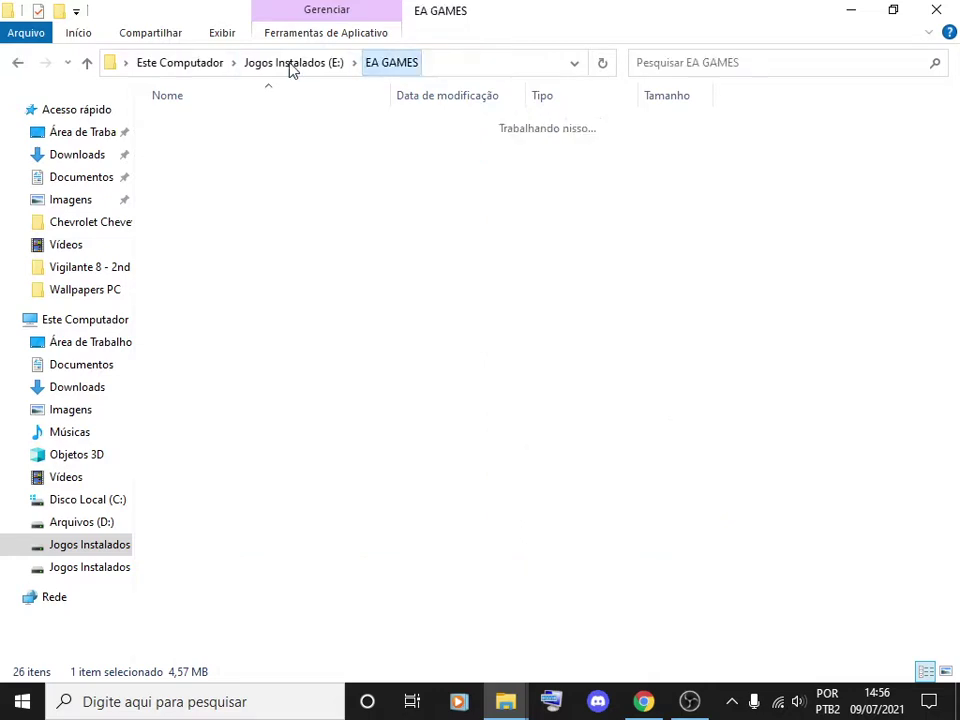
{"action": "double_click", "coordinate": [332, 184]}
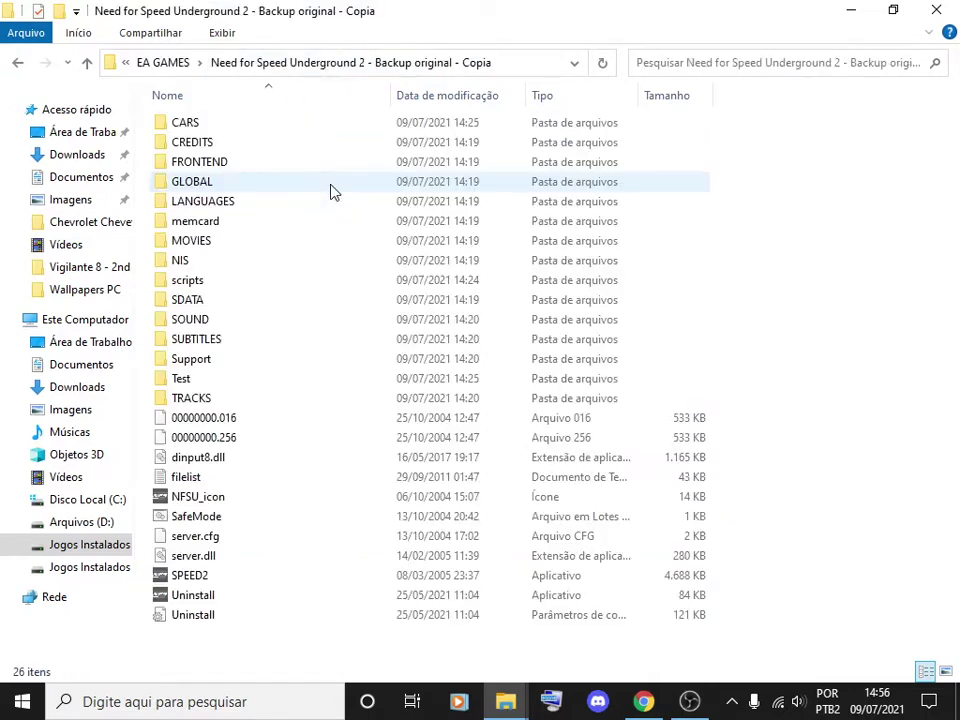
{"action": "double_click", "coordinate": [200, 576]}
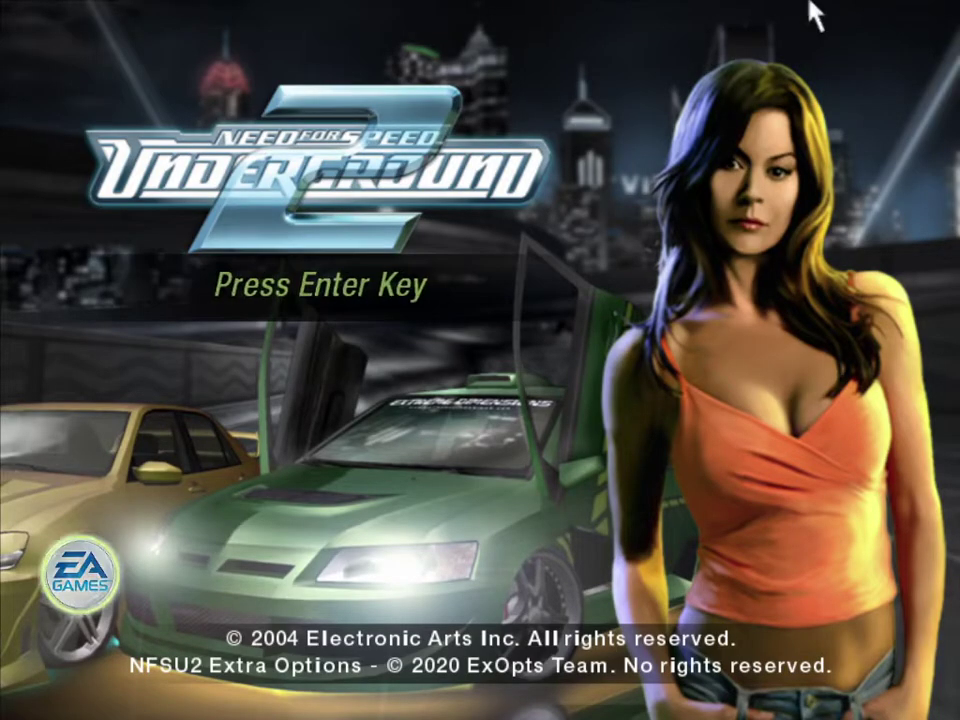
- Enter the game's Customize car selection and check the cars in the Toyota Corolla and Nissan 240SX slots
{"action": "key", "text": "Return"}
{"action": "key", "text": "Right"}
{"action": "key", "text": "Right"}
{"action": "key", "text": "Right"}
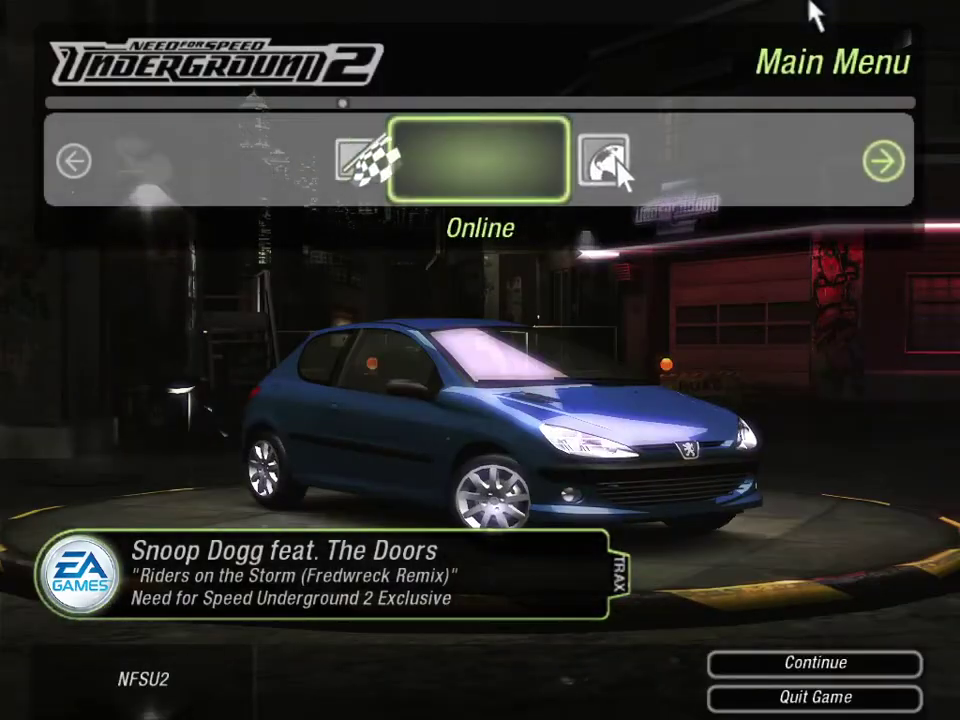
{"action": "key", "text": "Return"}
{"action": "key", "text": "Right"}
{"action": "key", "text": "Right"}
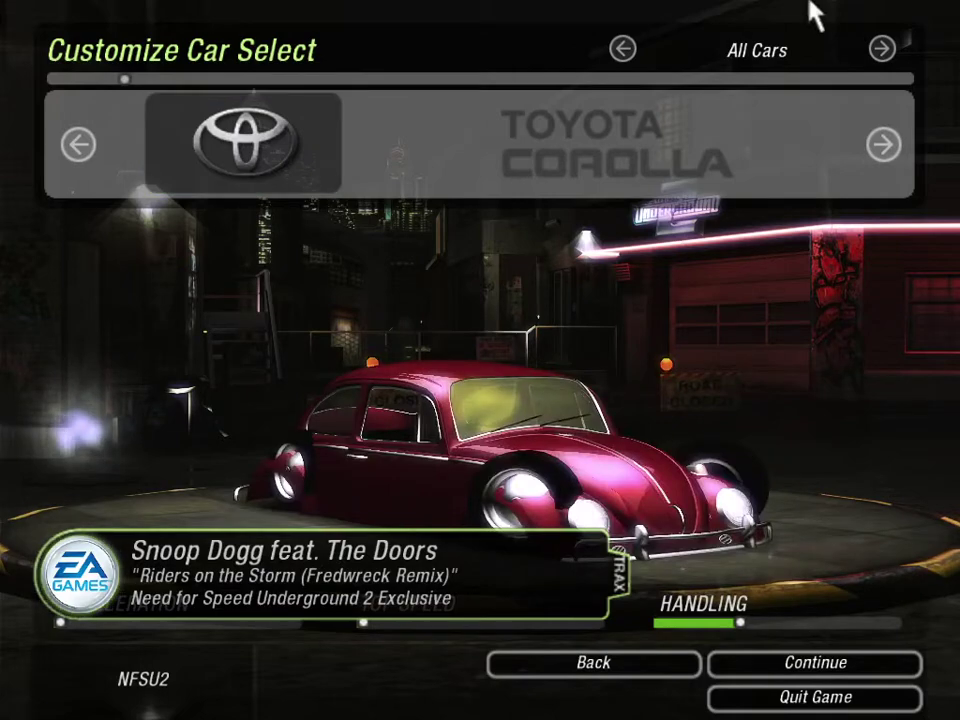
{"action": "key", "text": "Right"}
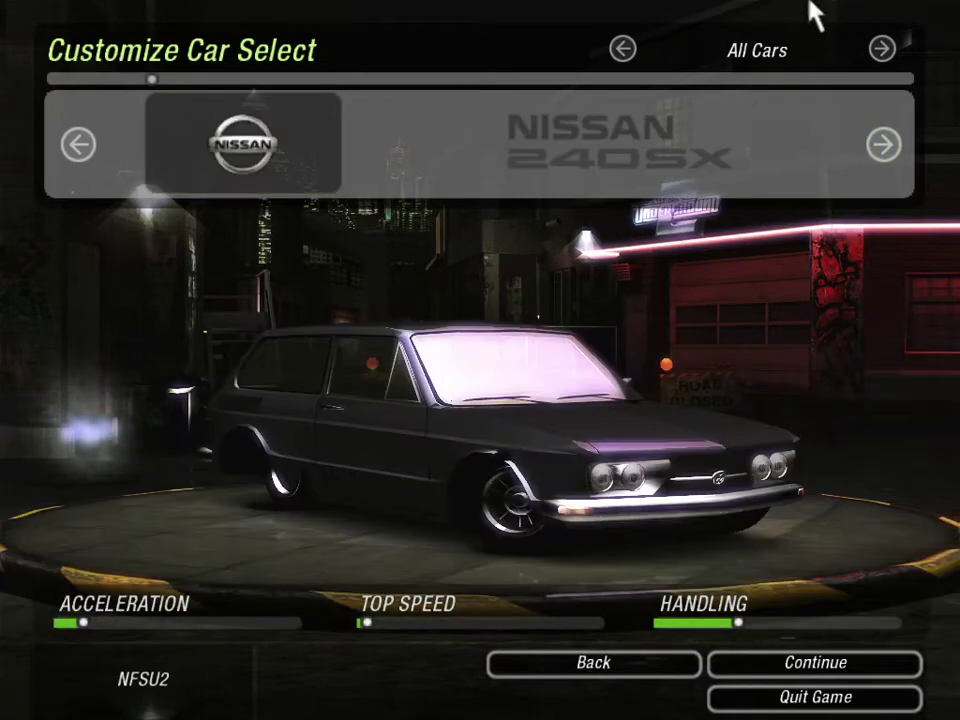
- Browse through the remaining cars as far as the Nissan 350Z slot to check its replacement model
{"action": "key", "text": "Right"}
{"action": "key", "text": "Right"}
{"action": "key", "text": "Right"}
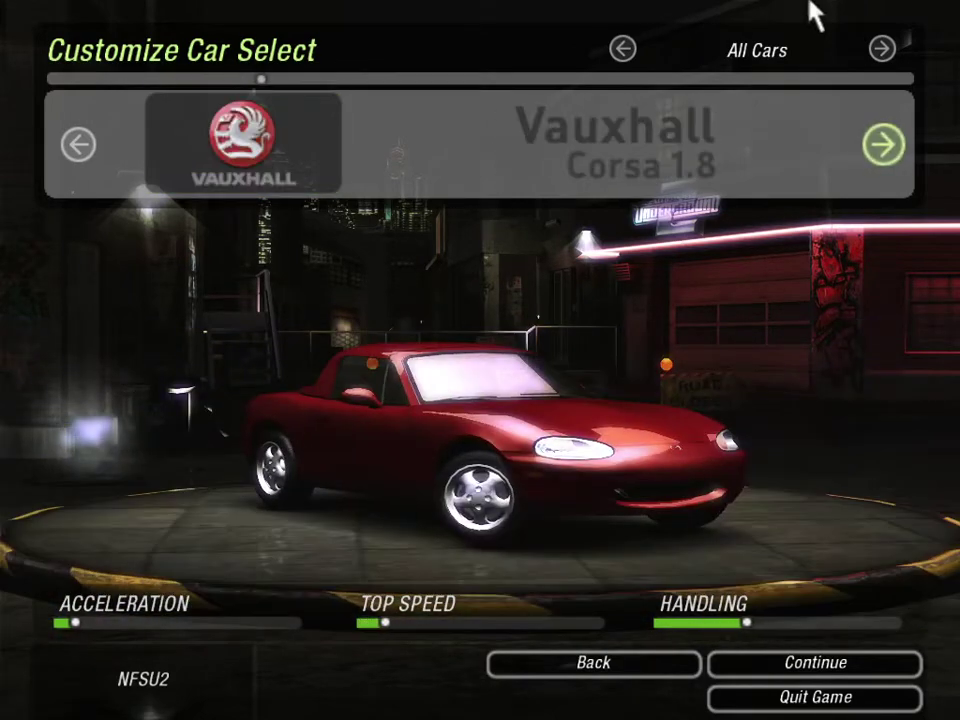
{"action": "key", "text": "Right"}
{"action": "key", "text": "Right"}
{"action": "key", "text": "Right"}
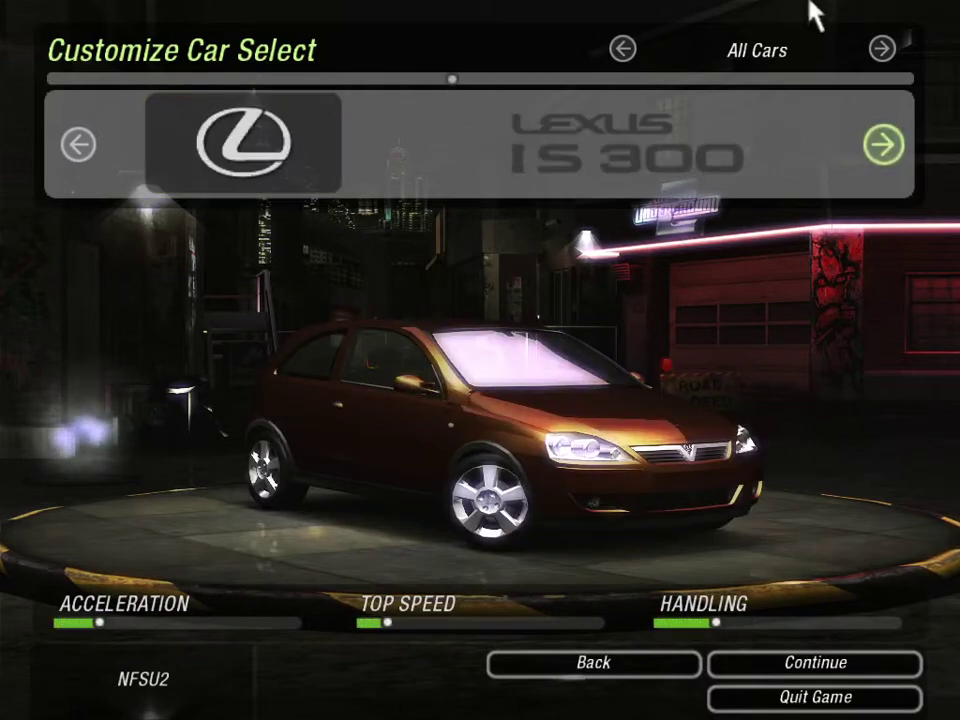
{"action": "key", "text": "Right"}
{"action": "key", "text": "Right"}
{"action": "key", "text": "Right"}
{"action": "key", "text": "Right"}
{"action": "key", "text": "Right"}
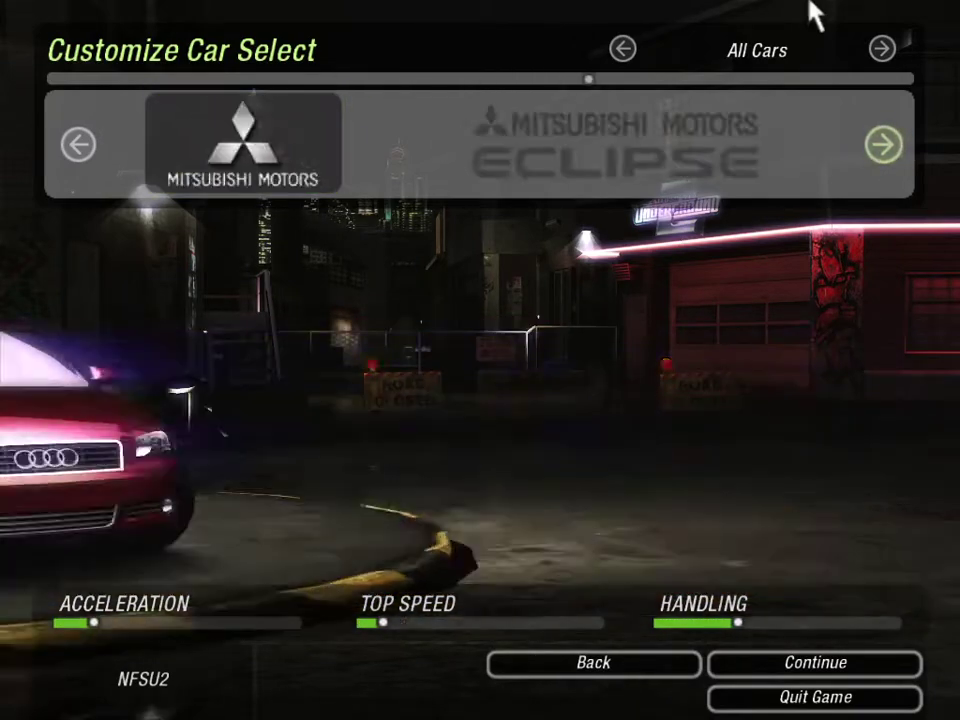
{"action": "key", "text": "Right"}
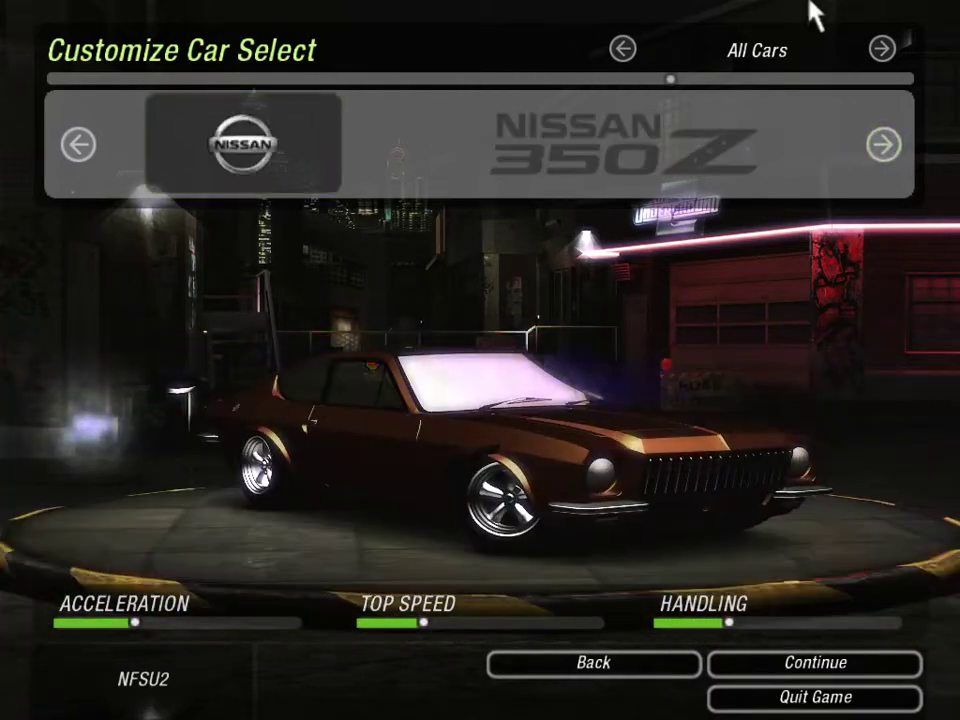
- Inspect the car in the Infiniti G35 slot from the rear, sides and above, and move on to the 3000GT
{"action": "key", "text": "Right"}
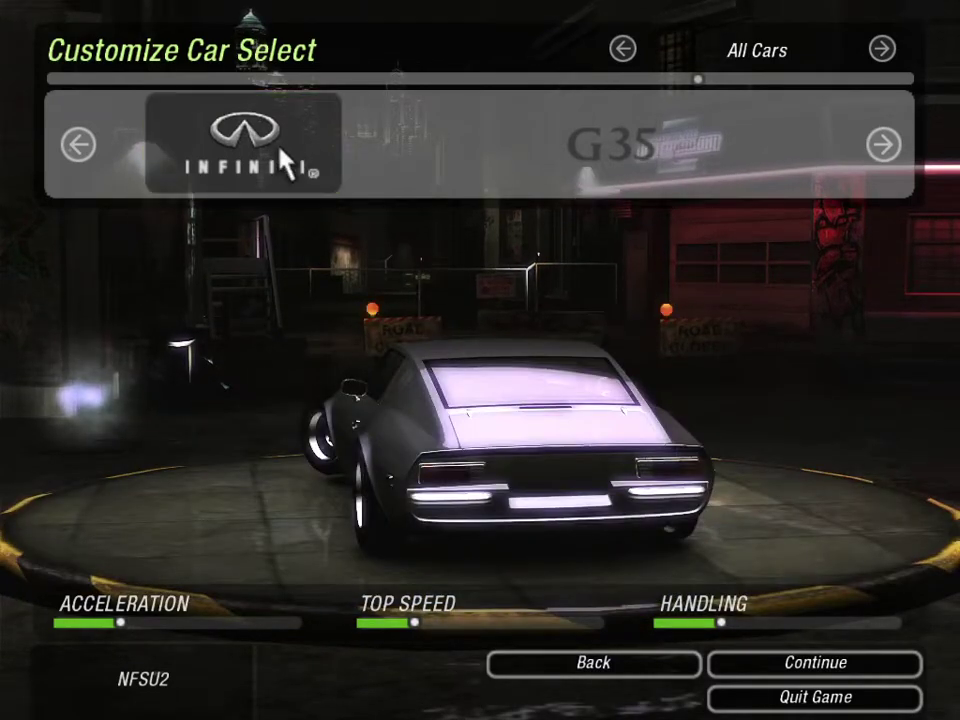
{"action": "left_click_drag", "start_coordinate": [601, 460], "coordinate": [233, 463]}
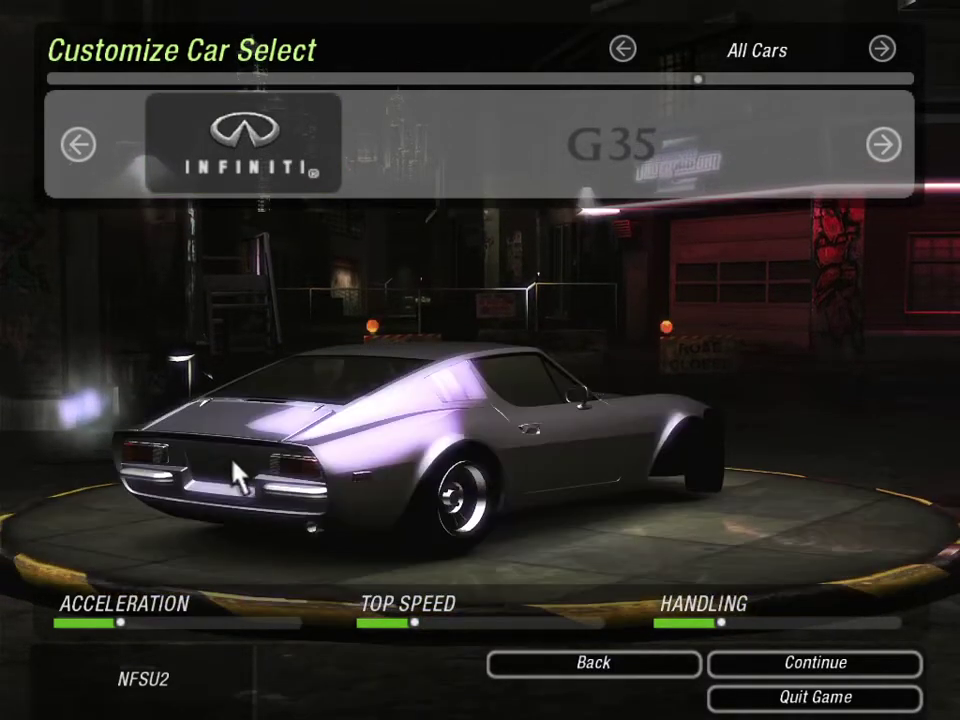
{"action": "left_click_drag", "start_coordinate": [627, 490], "coordinate": [393, 508]}
{"action": "left_click_drag", "start_coordinate": [940, 465], "coordinate": [600, 458]}
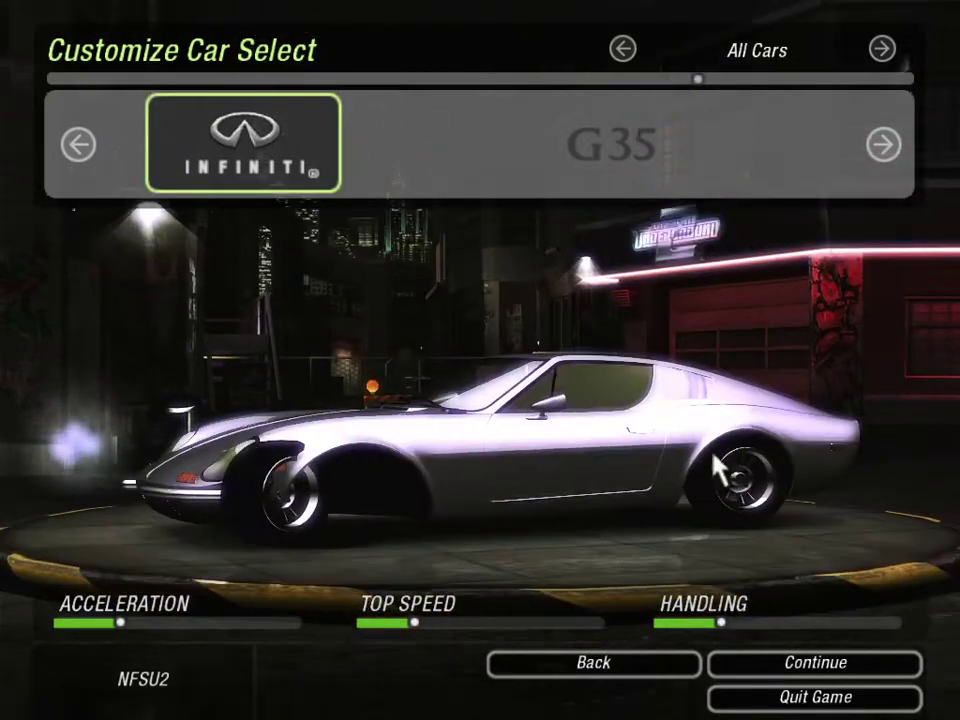
{"action": "left_click_drag", "start_coordinate": [716, 468], "coordinate": [206, 484]}
{"action": "left_click_drag", "start_coordinate": [600, 492], "coordinate": [380, 358]}
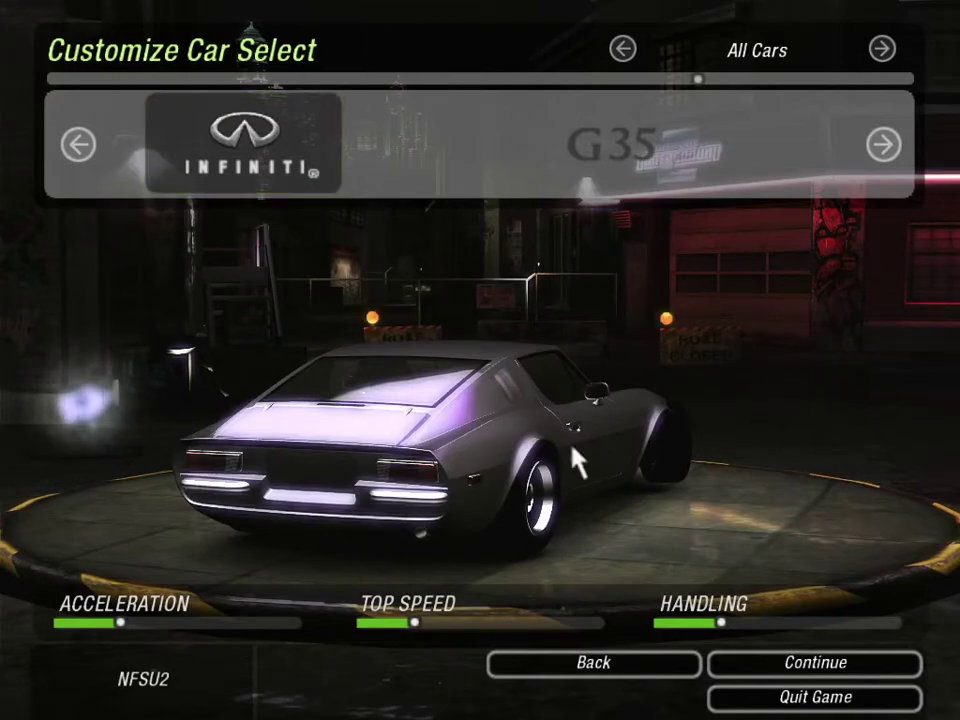
{"action": "left_click_drag", "start_coordinate": [578, 462], "coordinate": [708, 497]}
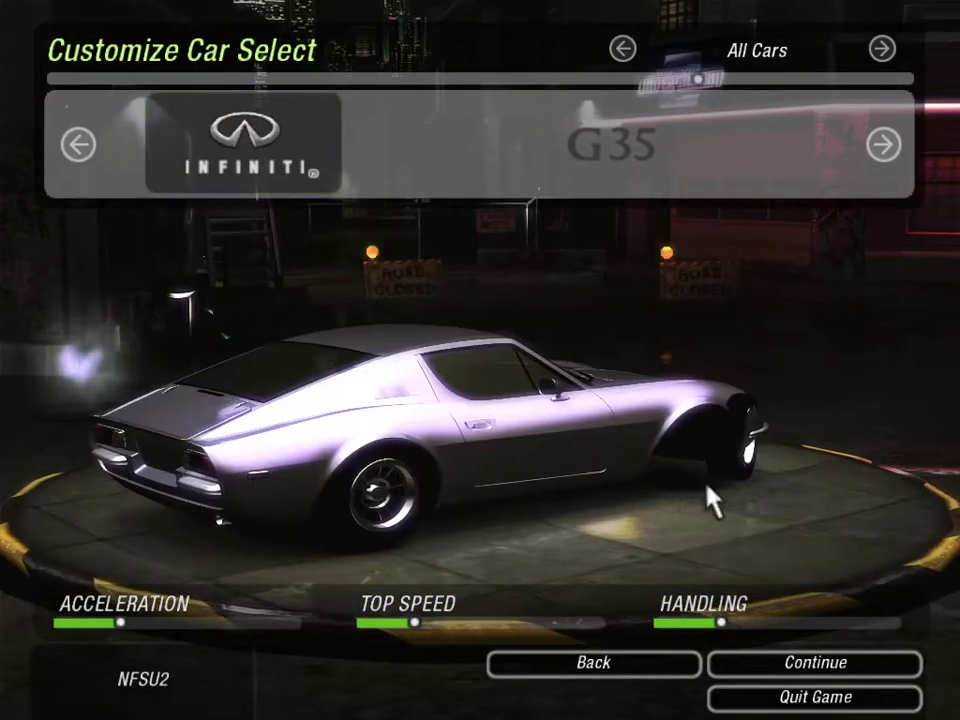
{"action": "key", "text": "Right"}
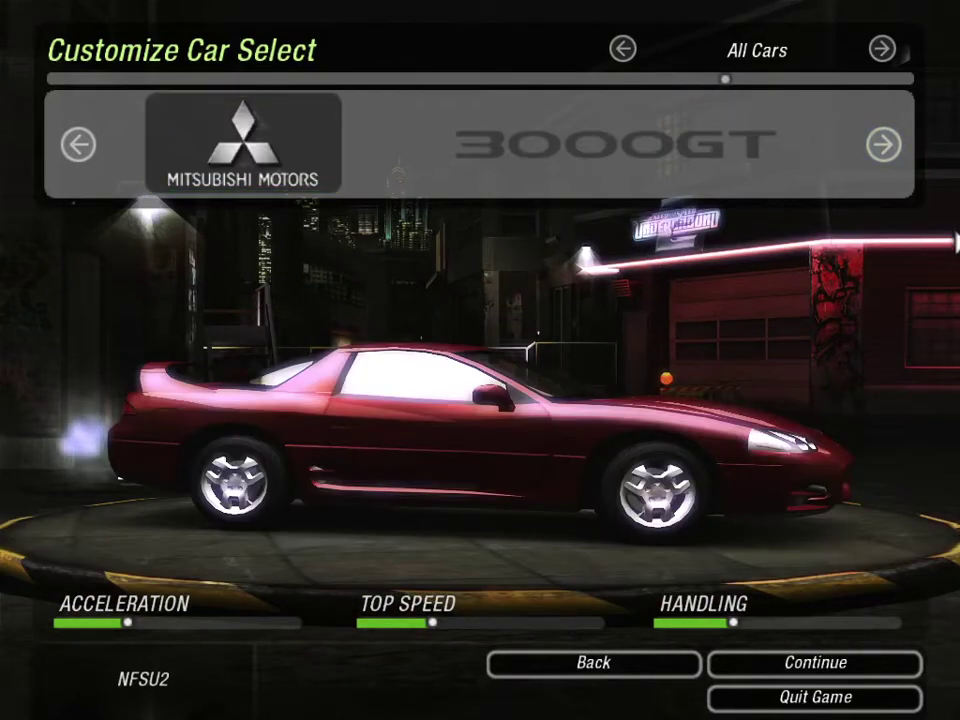
- Browse the car list backwards from the 3000GT past the Nissan 350Z and Mazda RX-8 to the Nissan Sentra
{"action": "key", "text": "Left"}
{"action": "key", "text": "Left"}
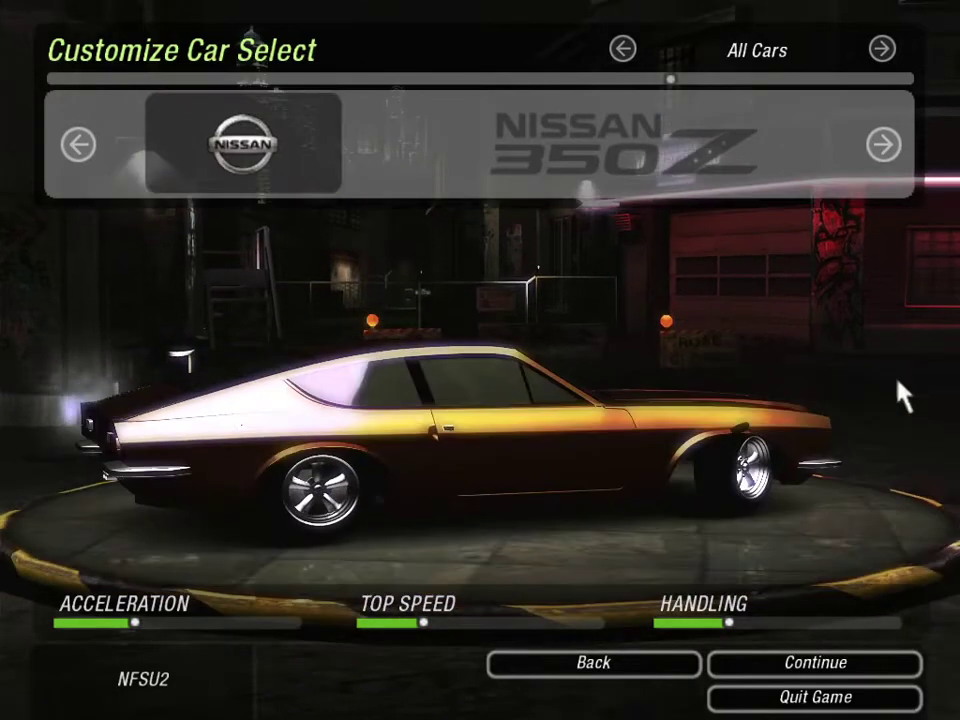
{"action": "key", "text": "Left"}
{"action": "key", "text": "Left"}
{"action": "key", "text": "Left"}
{"action": "key", "text": "Left"}
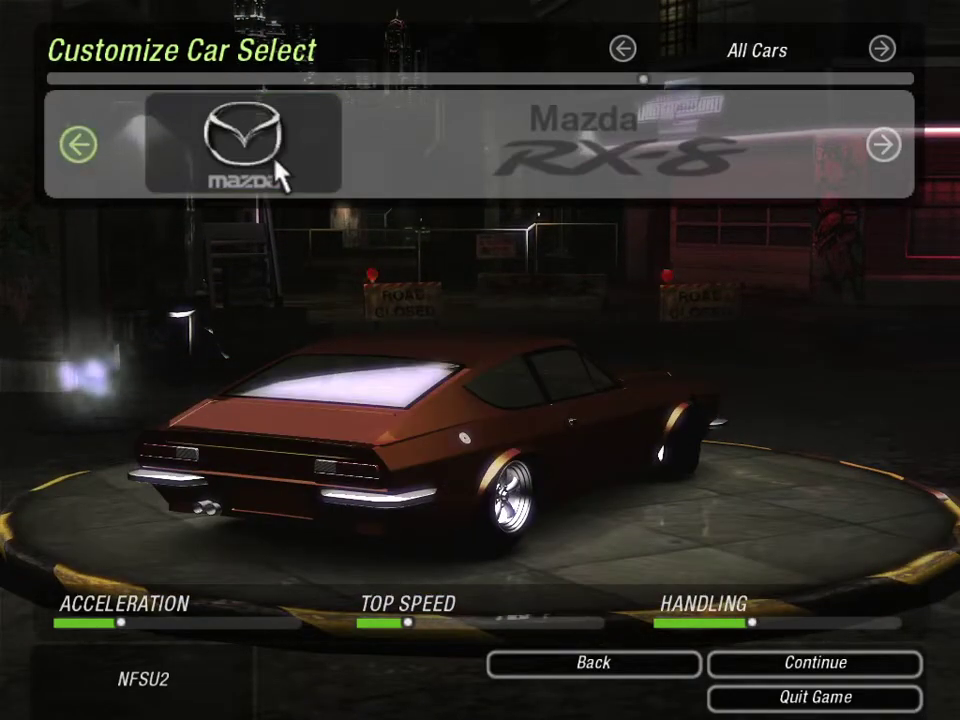
{"action": "key", "text": "Left"}
{"action": "key", "text": "Left"}
{"action": "key", "text": "Left"}
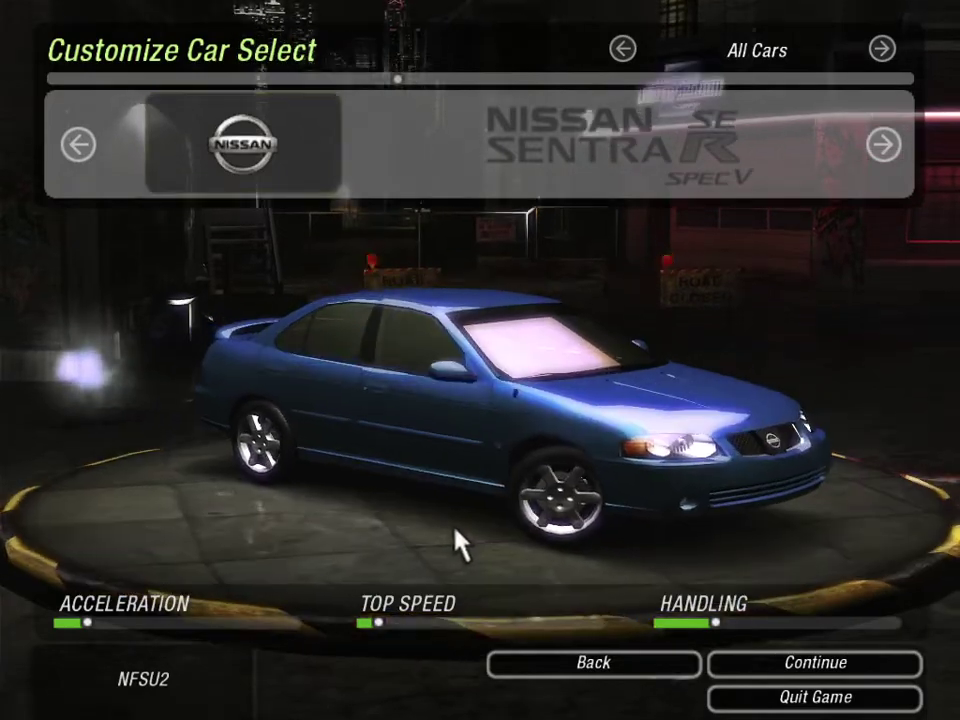
- Continue back through the car list to recheck the replacement models in the Nissan 240SX and Toyota Corolla slots
{"action": "key", "text": "Left"}
{"action": "key", "text": "Left"}
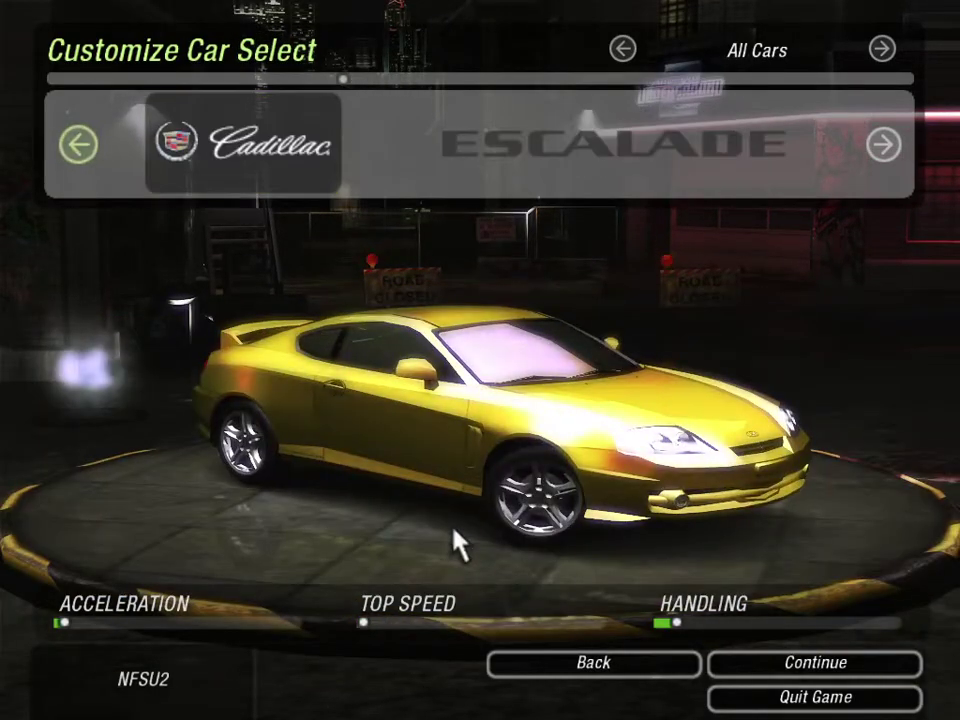
{"action": "key", "text": "Left"}
{"action": "key", "text": "Left"}
{"action": "key", "text": "Left"}
{"action": "key", "text": "Left"}
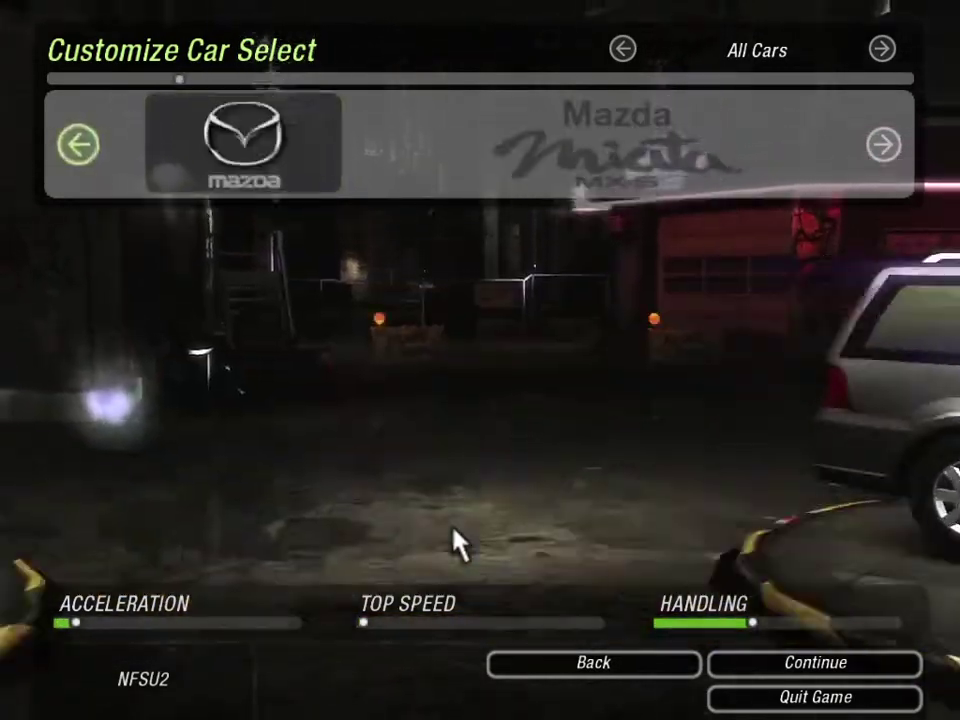
{"action": "key", "text": "Left"}
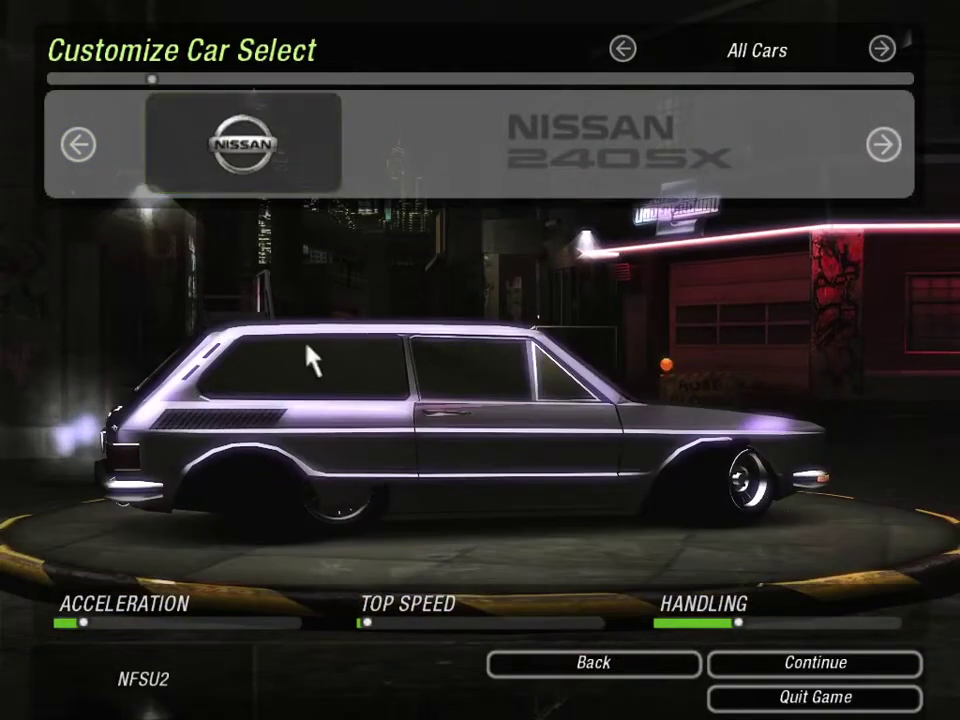
{"action": "key", "text": "Left"}
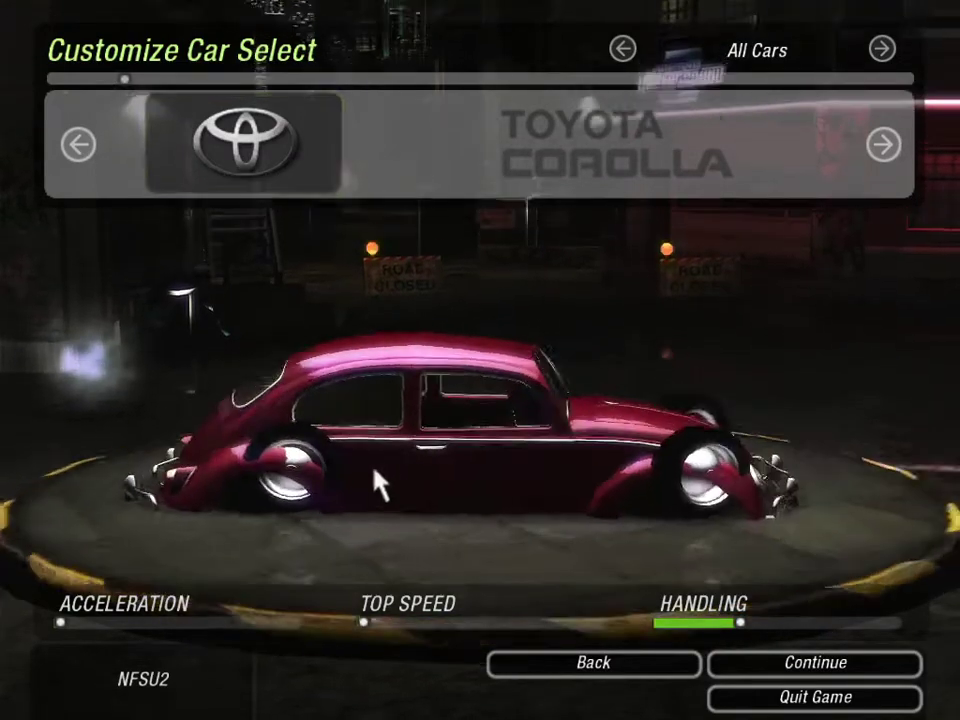
- Browse forward past the Vauxhall Corsa to the Volkswagen Golf GTI and quit the game
{"action": "key", "text": "Right"}
{"action": "key", "text": "Right"}
{"action": "key", "text": "Right"}
{"action": "key", "text": "Right"}
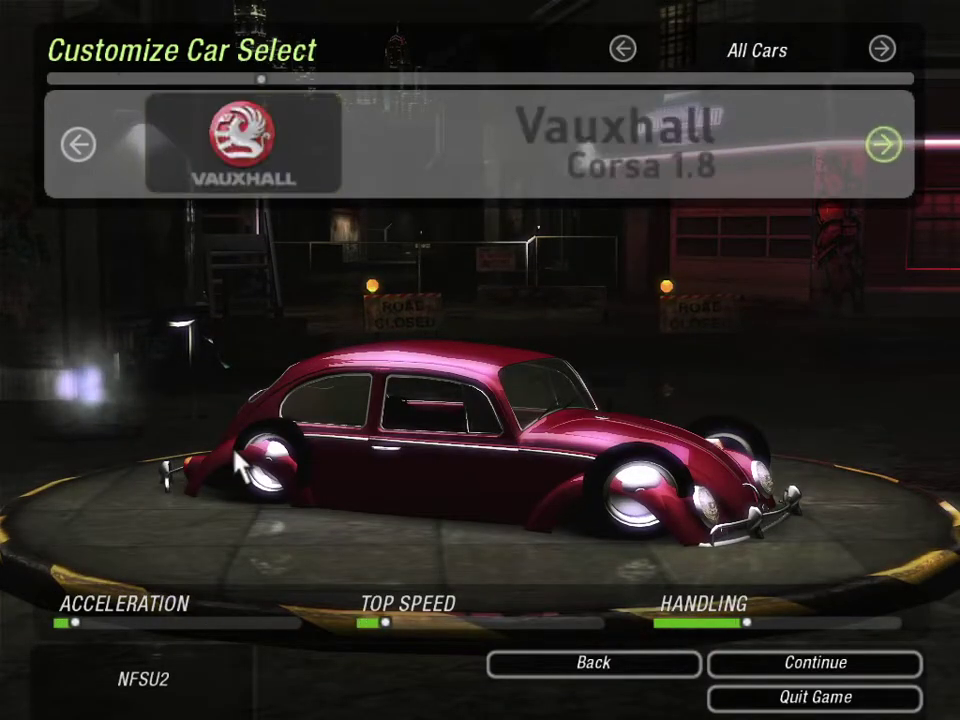
{"action": "key", "text": "Right"}
{"action": "key", "text": "Right"}
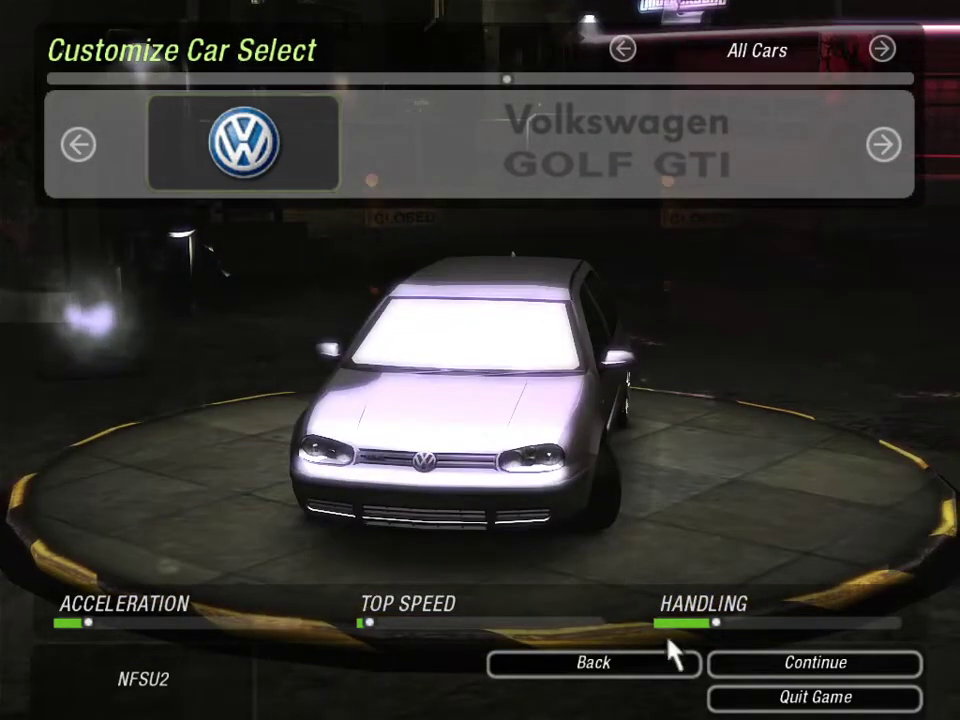
{"action": "left_click", "coordinate": [746, 692]}
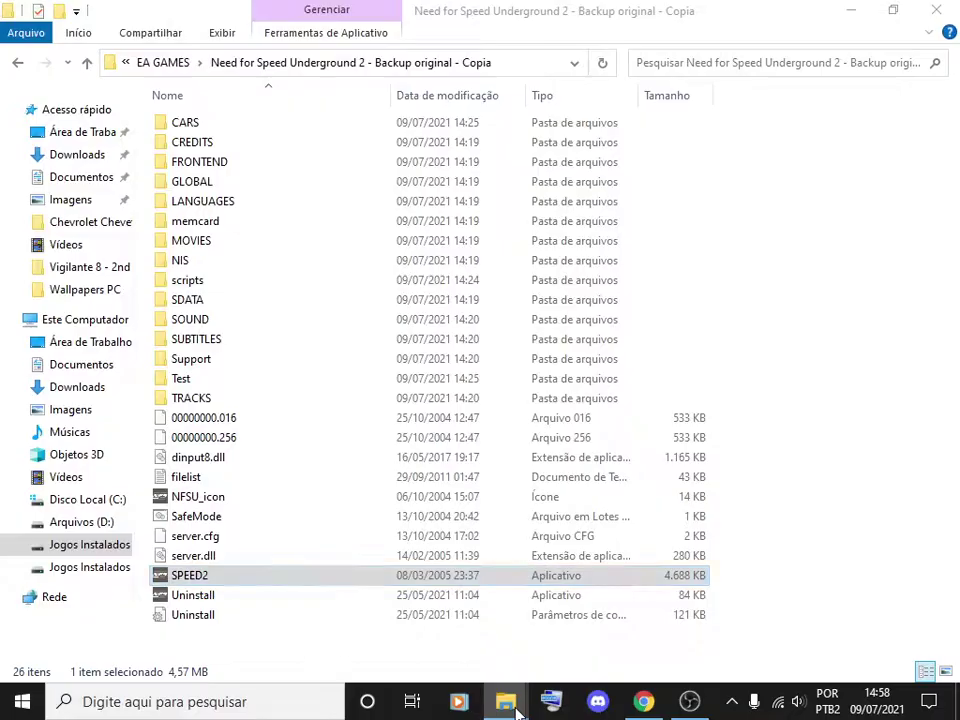
- Close the CARS folder window and switch to the Need For Speed Underground 2 folder on Arquivos (D:)
{"action": "mouse_move", "coordinate": [506, 701]}
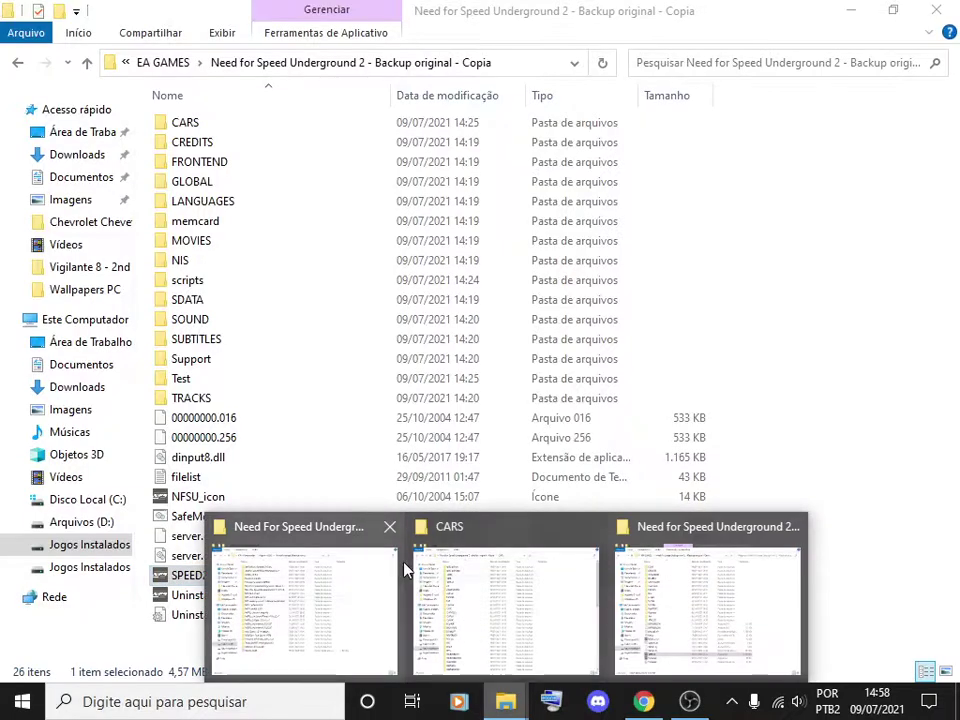
{"action": "mouse_move", "coordinate": [525, 560]}
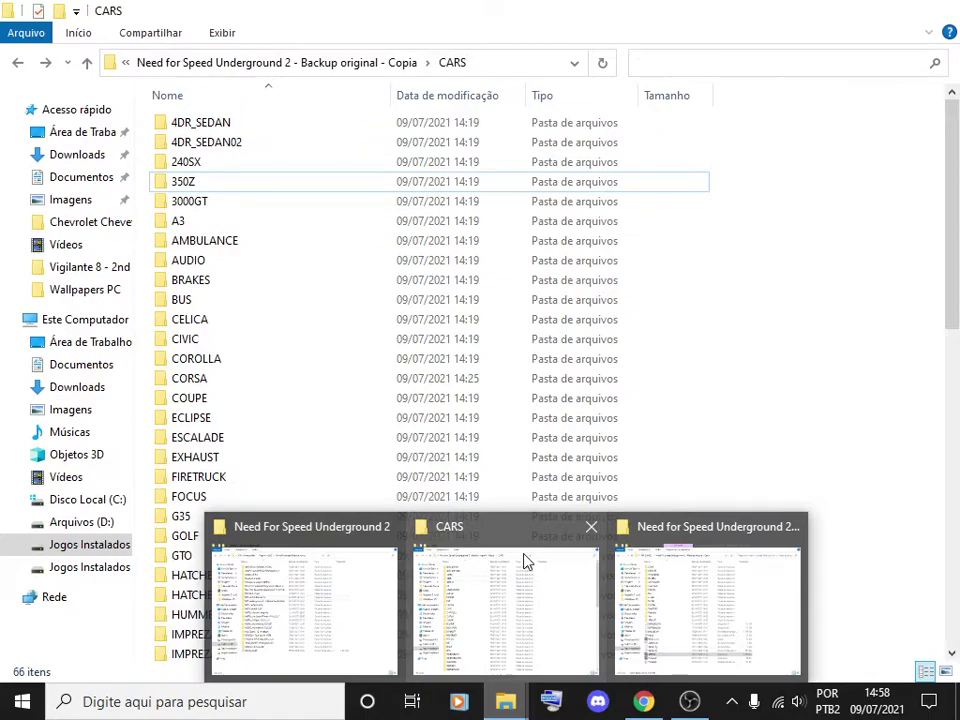
{"action": "left_click", "coordinate": [591, 526]}
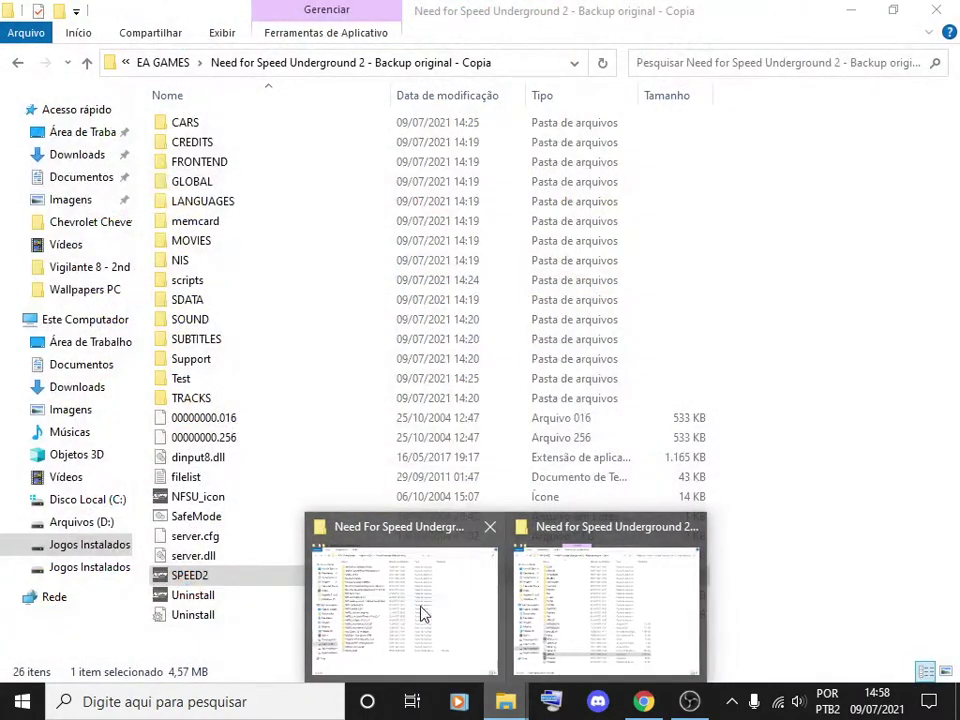
{"action": "left_click", "coordinate": [422, 612]}
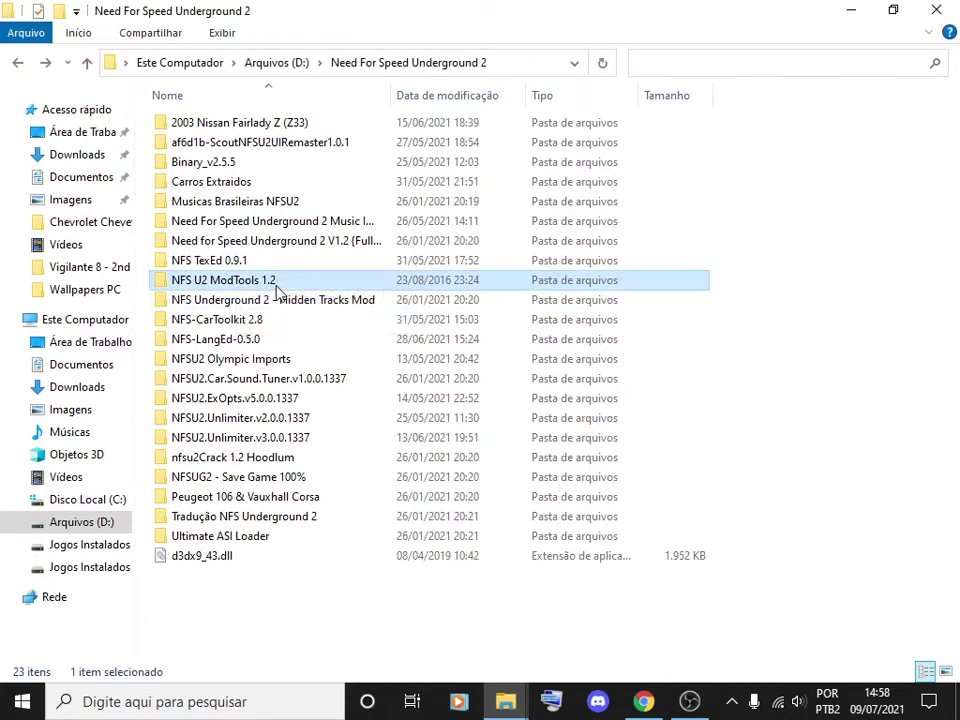
- Run NFS-CfgEd as administrator from the NFS U2 ModTools 1.2 > bin folder
{"action": "double_click", "coordinate": [272, 281]}
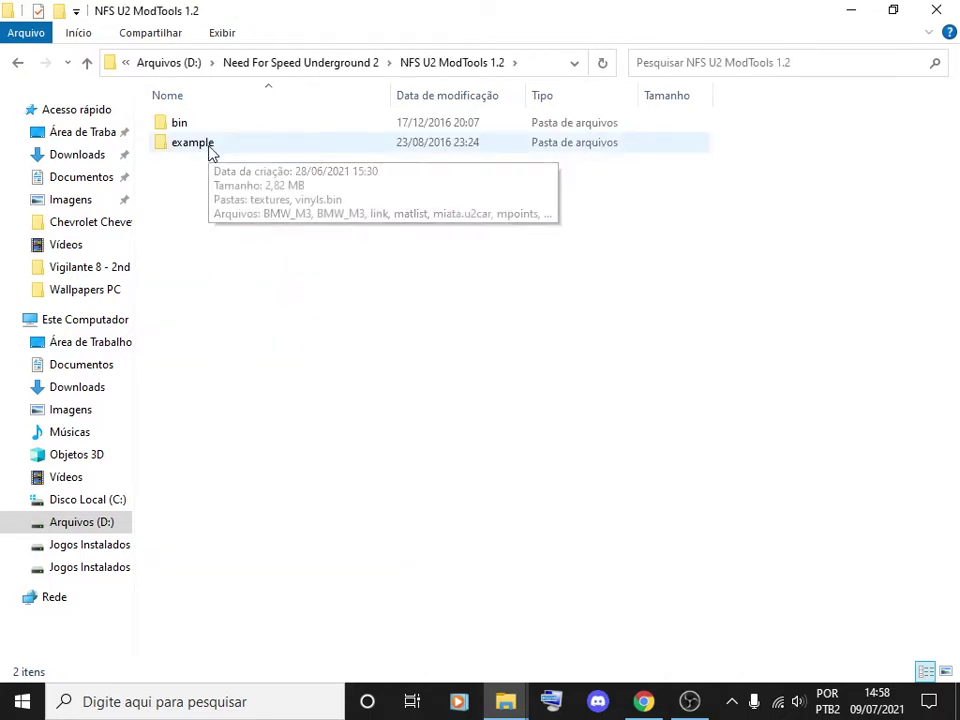
{"action": "double_click", "coordinate": [210, 129]}
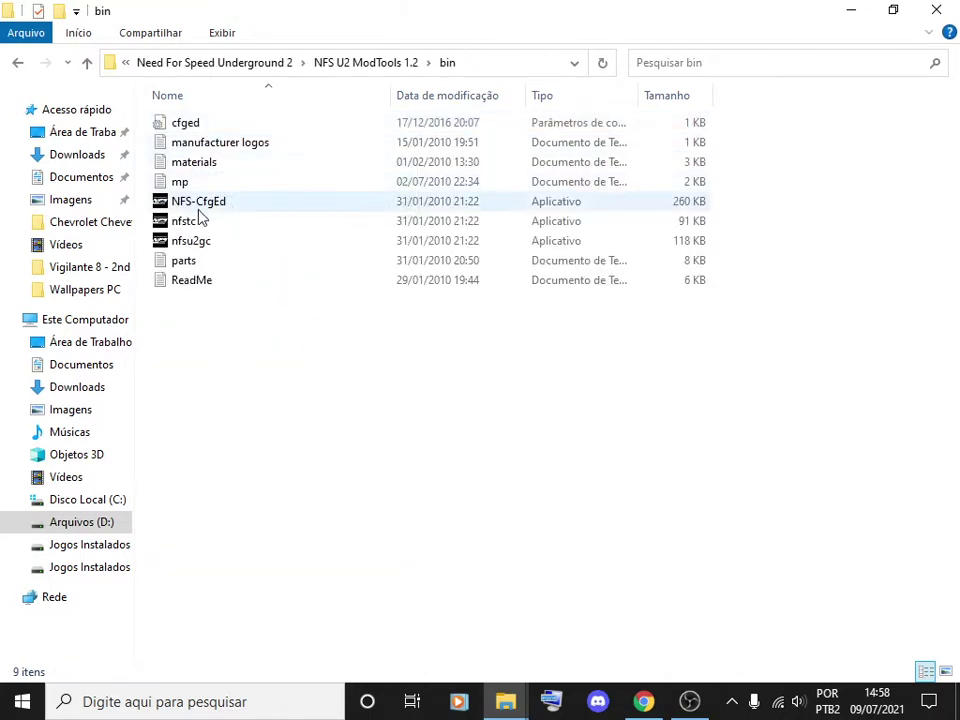
{"action": "left_click", "coordinate": [212, 201]}
{"action": "right_click", "coordinate": [246, 204]}
{"action": "left_click", "coordinate": [285, 231]}
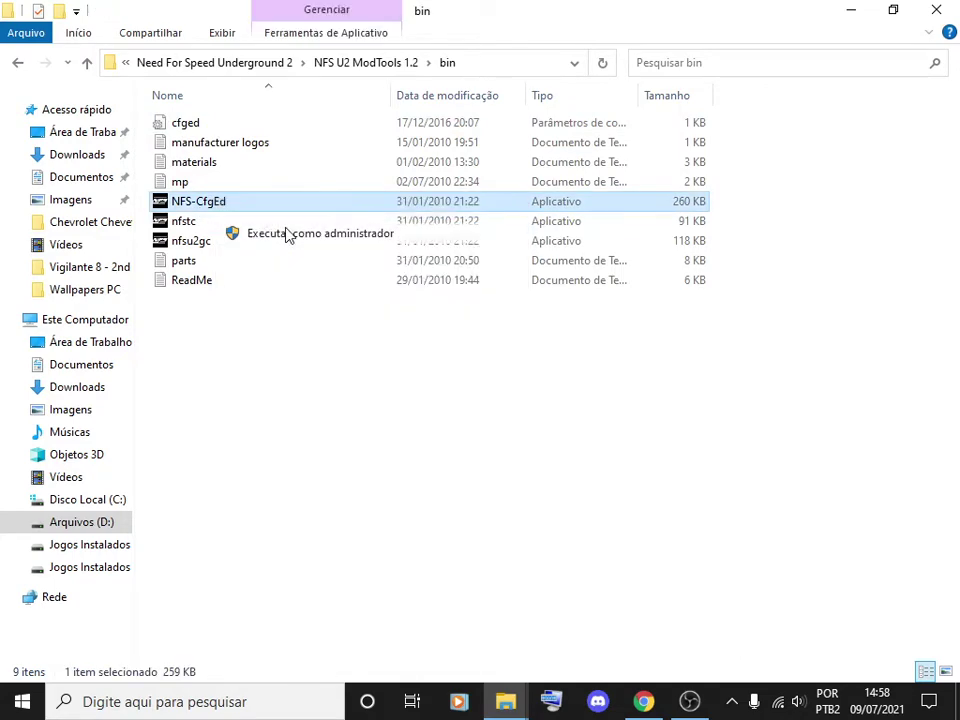
{"action": "left_click", "coordinate": [621, 414]}
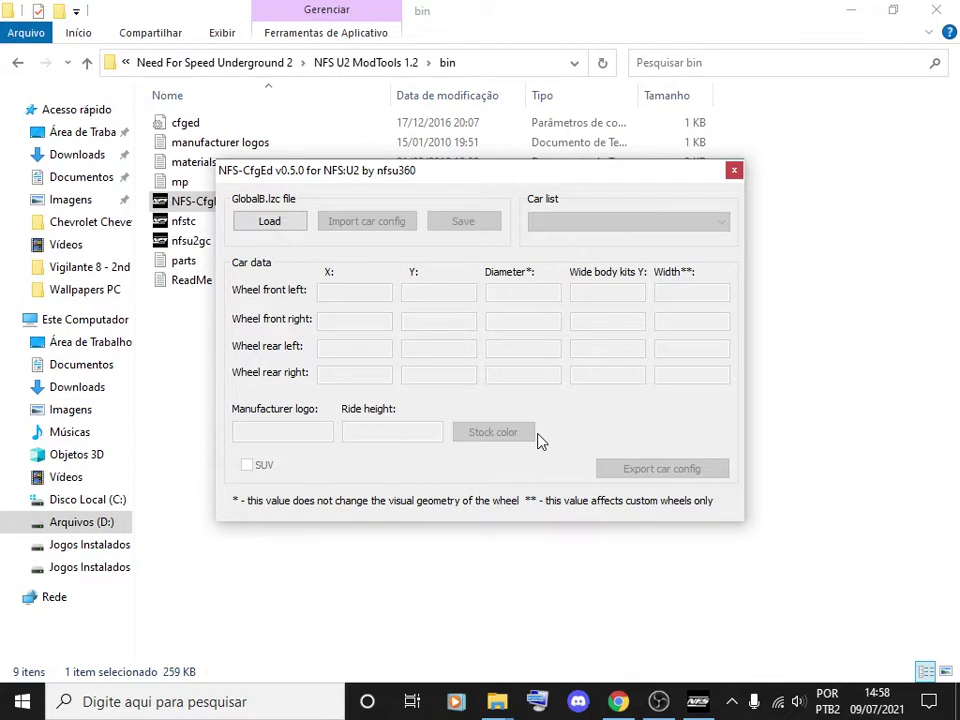
- Load GlobalB.lzc from the backup copy's GLOBAL folder under EA GAMES and choose 3. TOYOTA - COROLLA as the car
{"action": "left_click", "coordinate": [268, 224]}
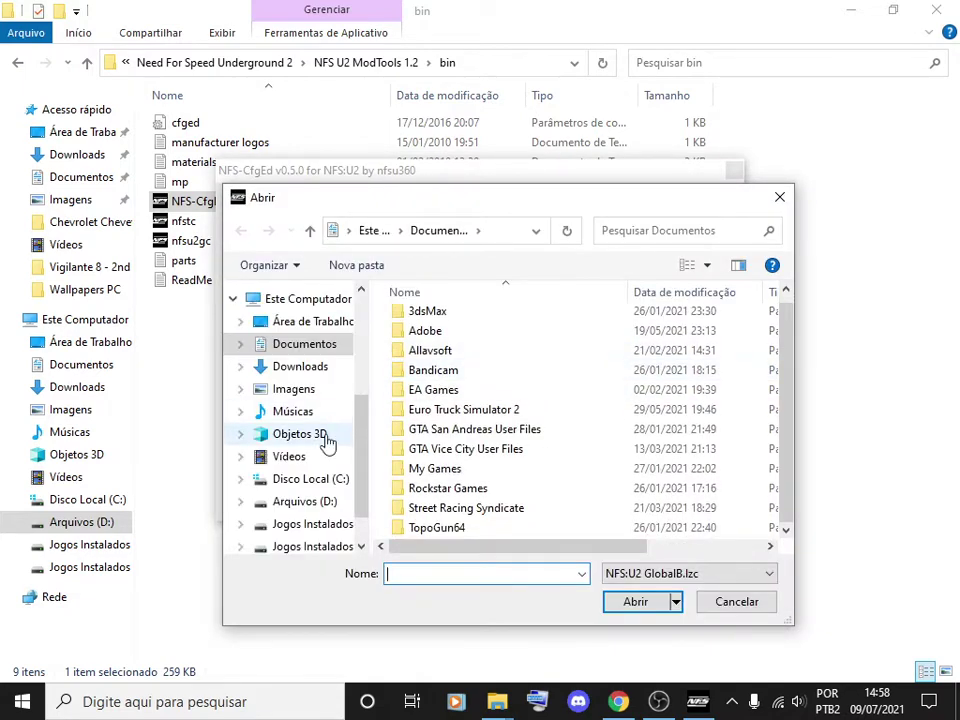
{"action": "scroll", "coordinate": [327, 440], "scroll_direction": "down", "scroll_amount": 1}
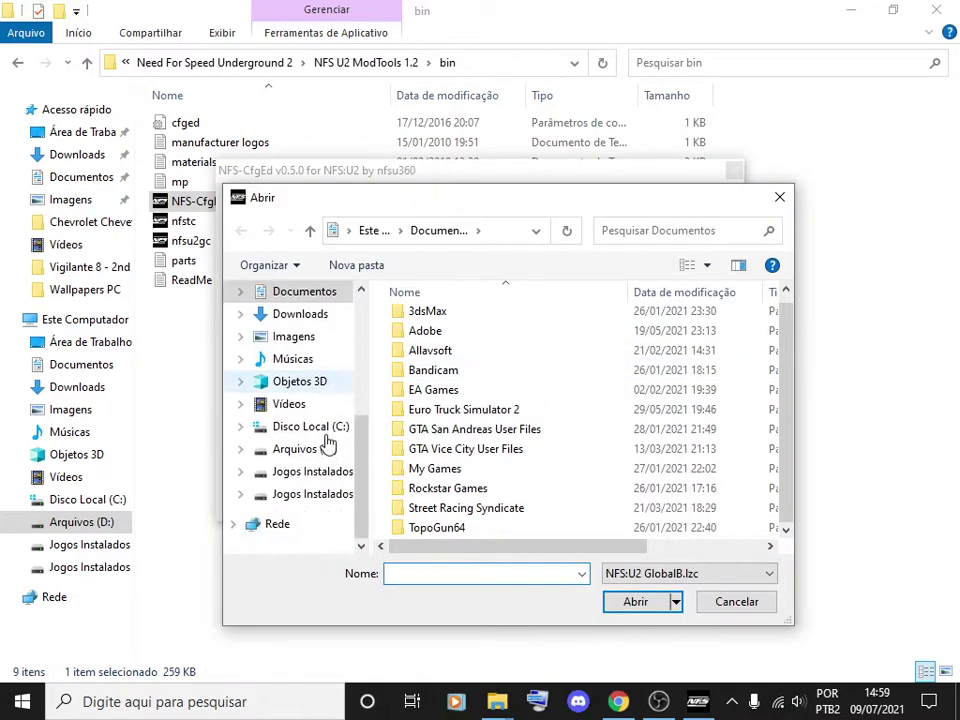
{"action": "left_click", "coordinate": [323, 478]}
{"action": "scroll", "coordinate": [495, 412], "scroll_direction": "down", "scroll_amount": 2}
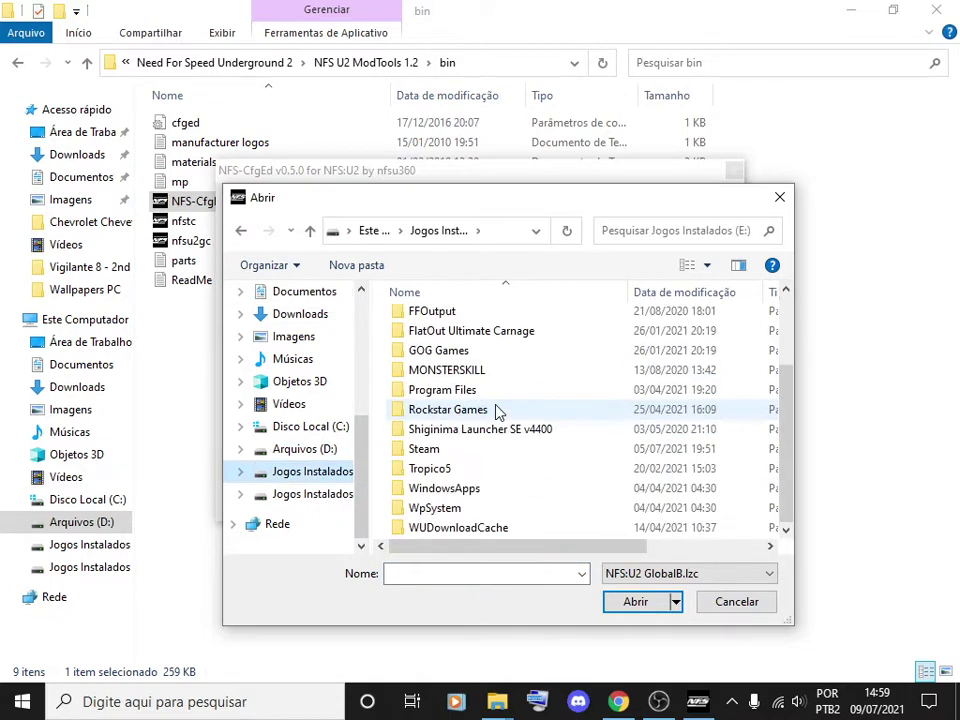
{"action": "scroll", "coordinate": [470, 475], "scroll_direction": "up", "scroll_amount": 1}
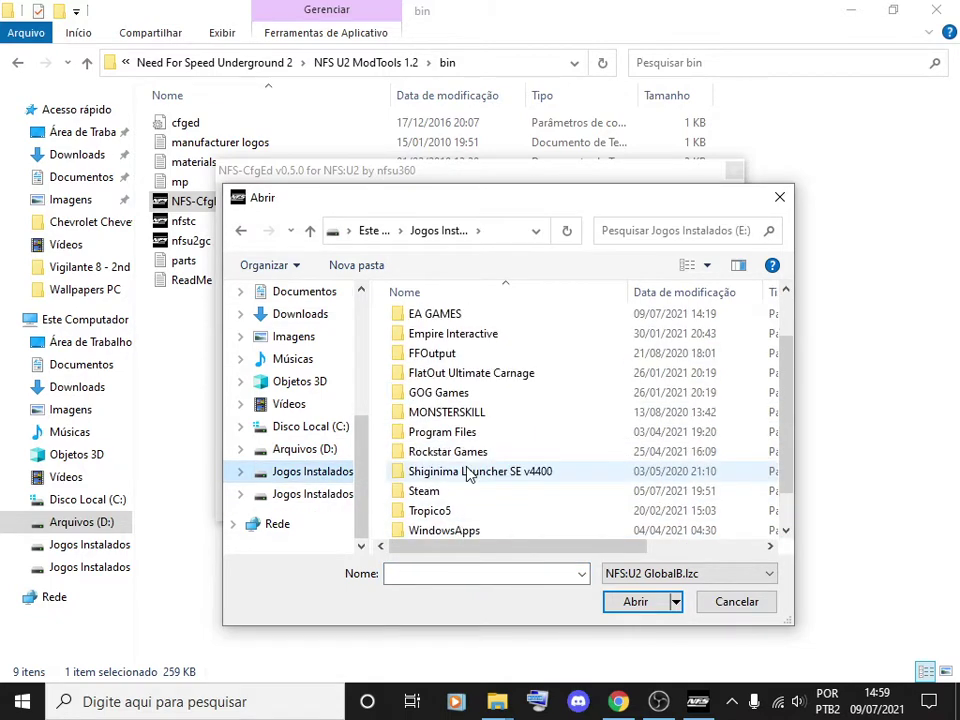
{"action": "left_click", "coordinate": [437, 318]}
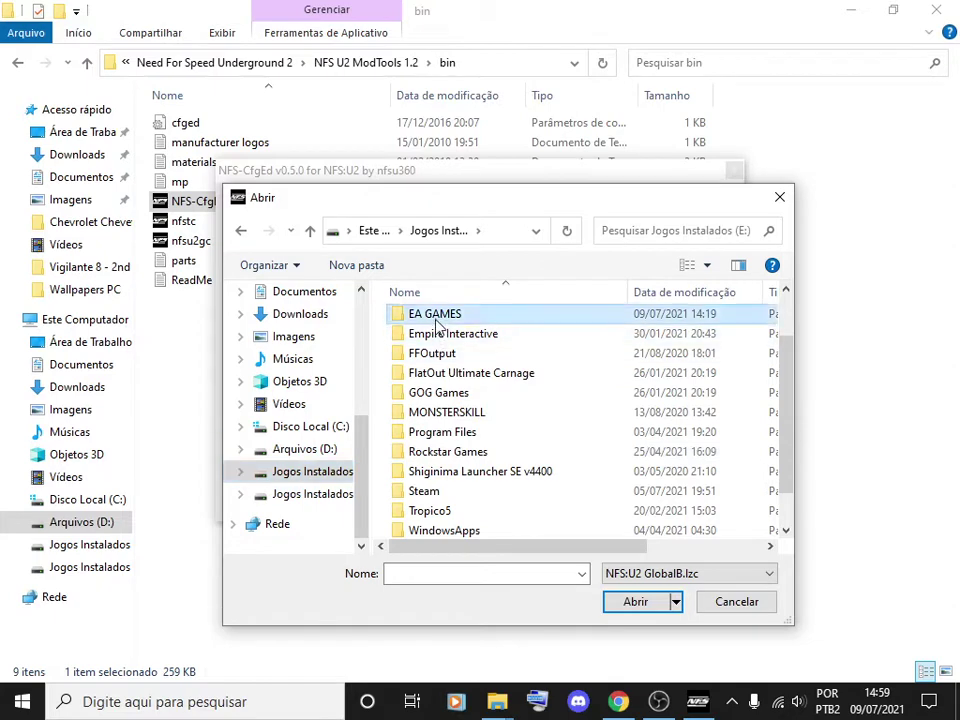
{"action": "double_click", "coordinate": [437, 318]}
{"action": "double_click", "coordinate": [525, 384]}
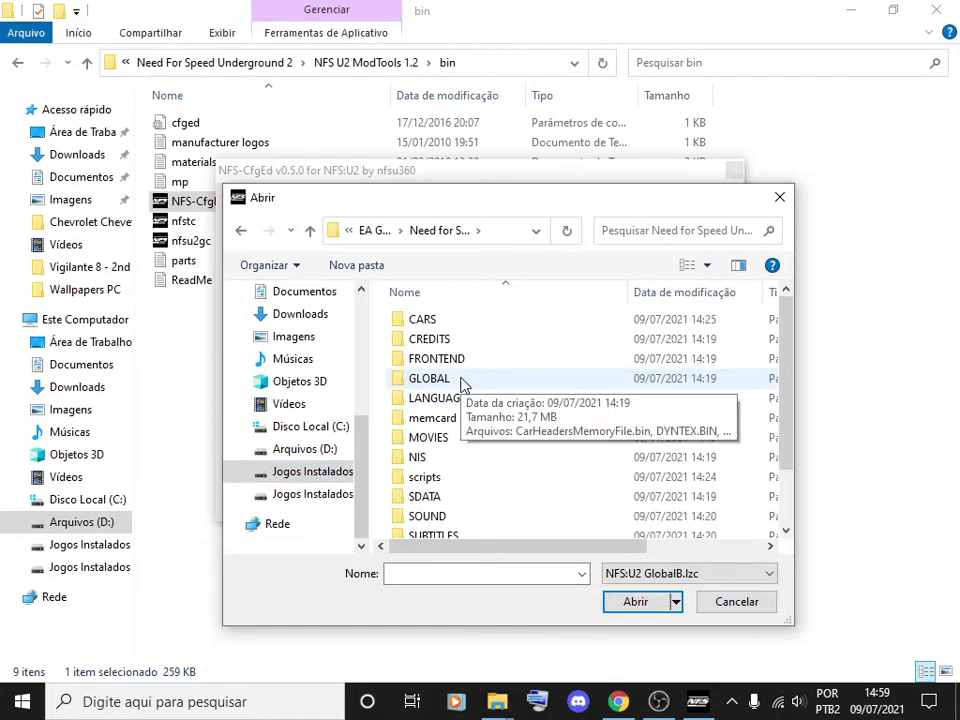
{"action": "double_click", "coordinate": [461, 381]}
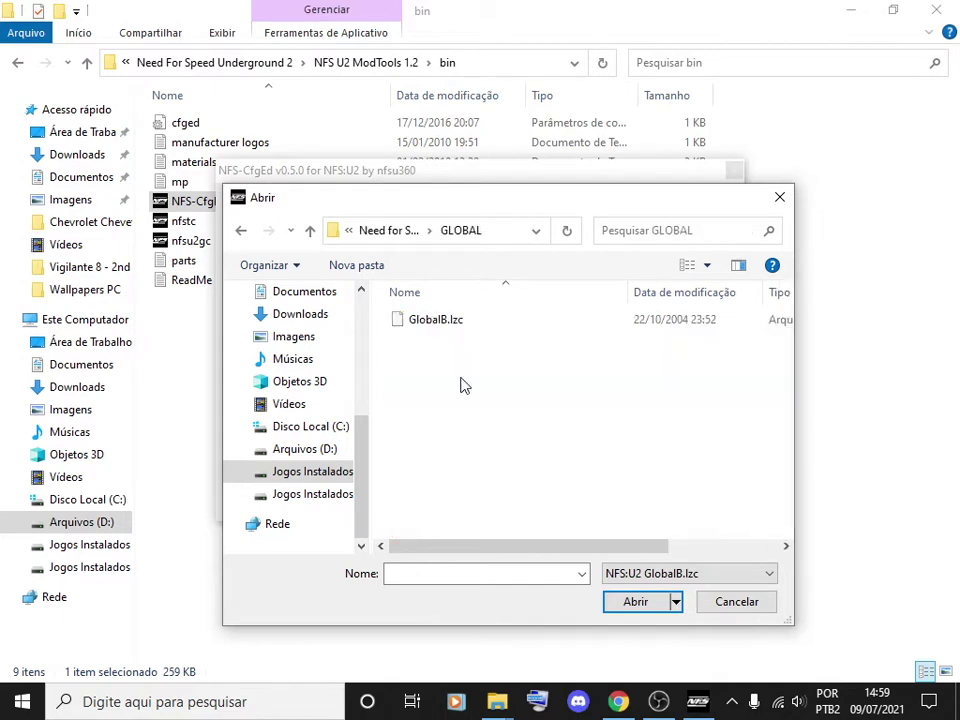
{"action": "left_click", "coordinate": [443, 325]}
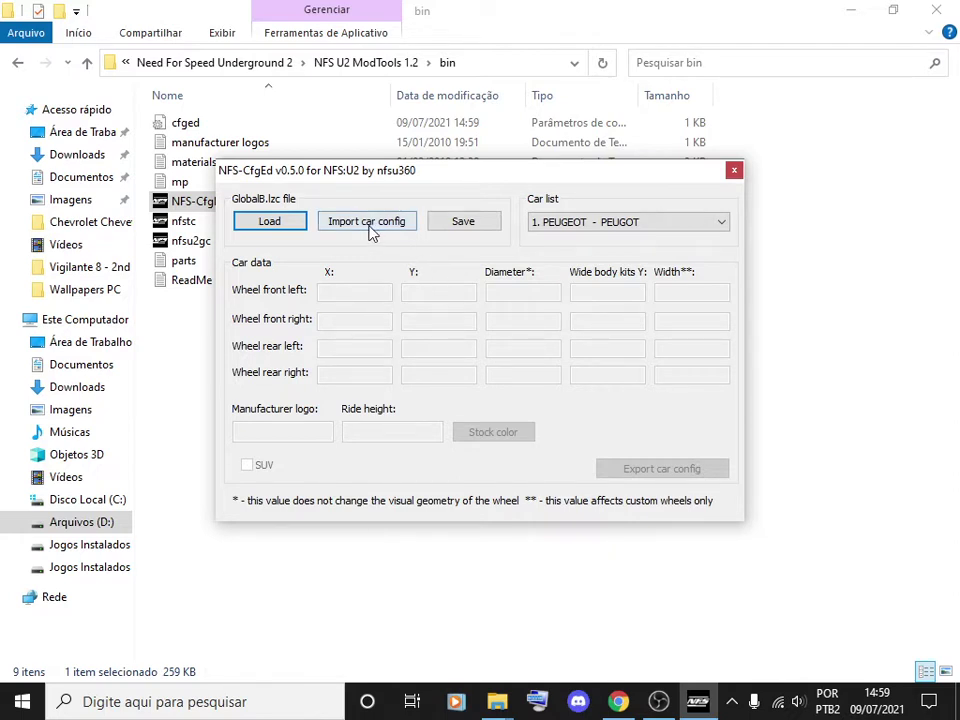
{"action": "left_click", "coordinate": [604, 222]}
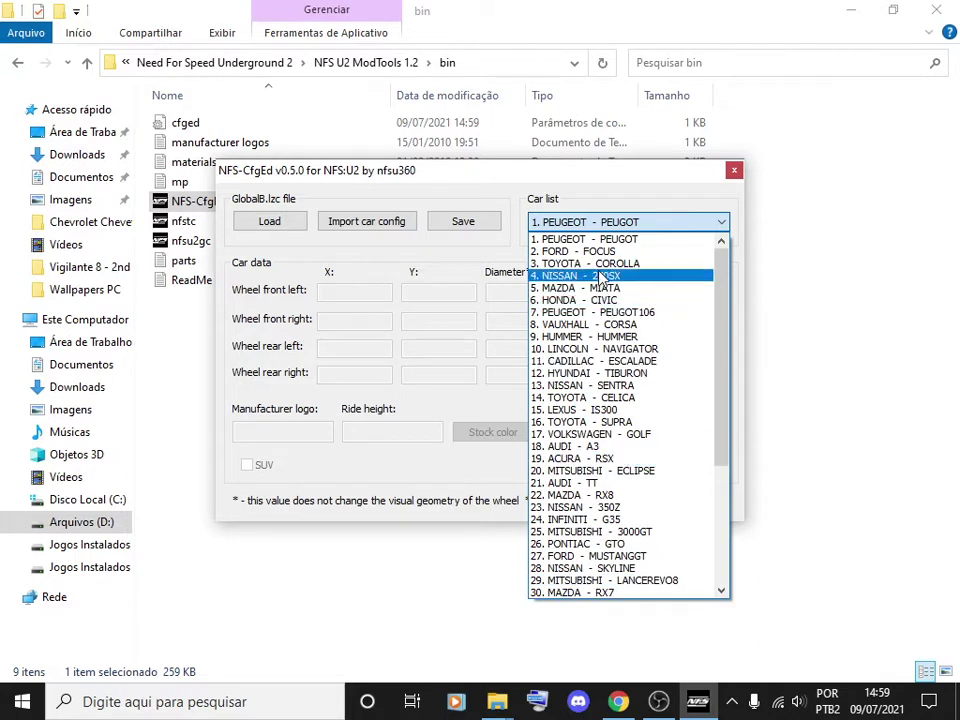
{"action": "left_click", "coordinate": [590, 263]}
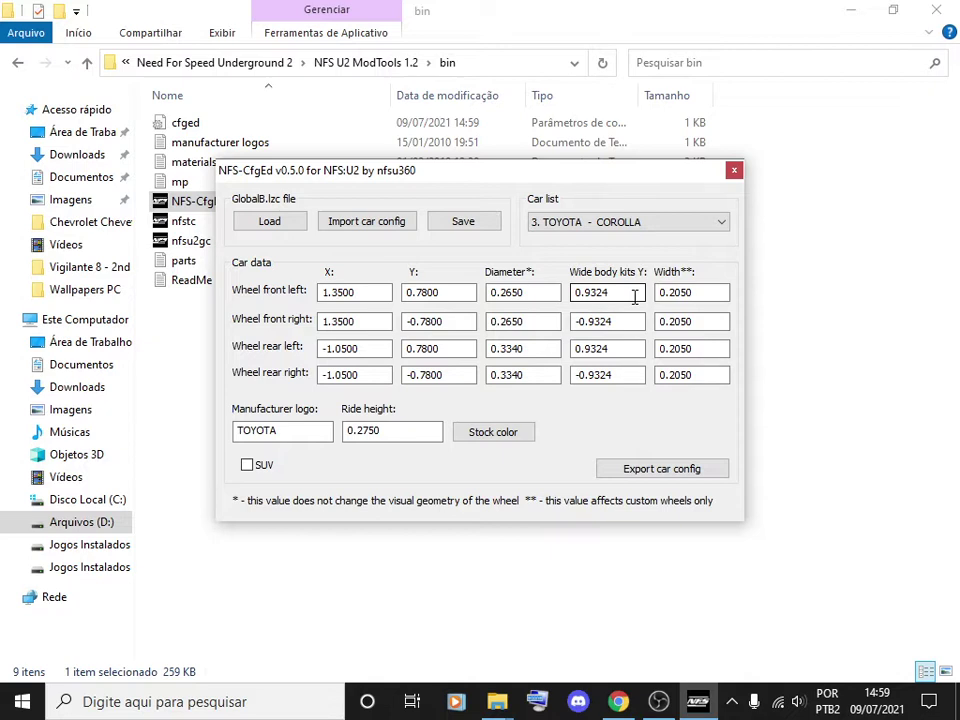
- Open the manufacturer logos text file and review the usable brand names, highlighting DODGE, OPEL and VAUXHALL
{"action": "double_click", "coordinate": [198, 143]}
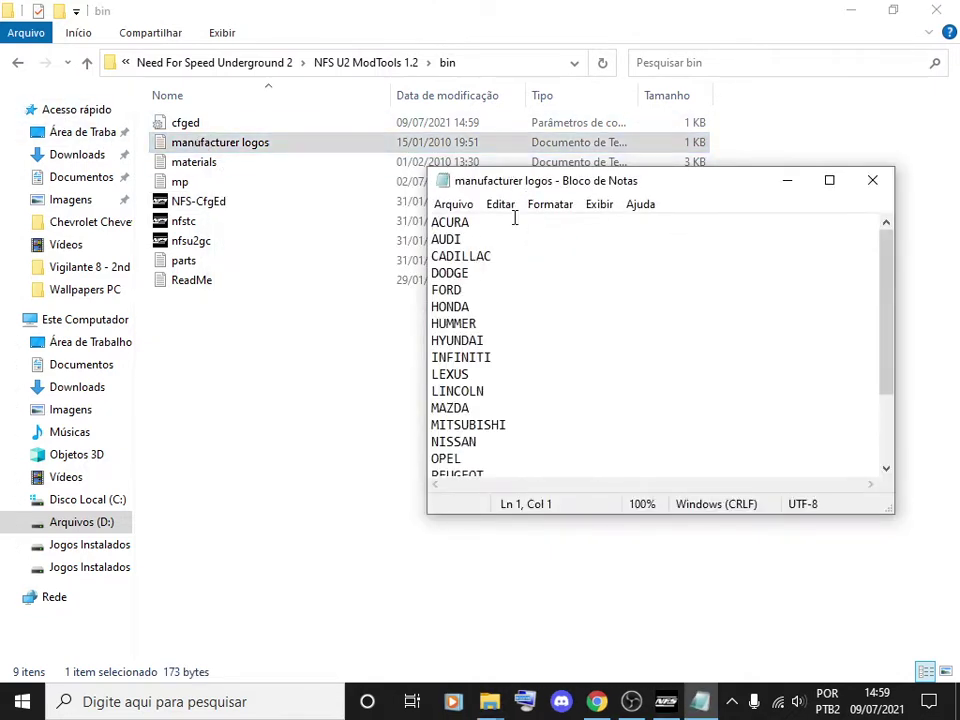
{"action": "scroll", "coordinate": [509, 223], "scroll_direction": "down", "scroll_amount": 2}
{"action": "scroll", "coordinate": [509, 223], "scroll_direction": "up", "scroll_amount": 2}
{"action": "mouse_move", "coordinate": [474, 256]}
{"action": "left_mouse_down"}
{"action": "mouse_move", "coordinate": [460, 271]}
{"action": "mouse_move", "coordinate": [480, 276]}
{"action": "mouse_move", "coordinate": [433, 273]}
{"action": "left_mouse_up"}
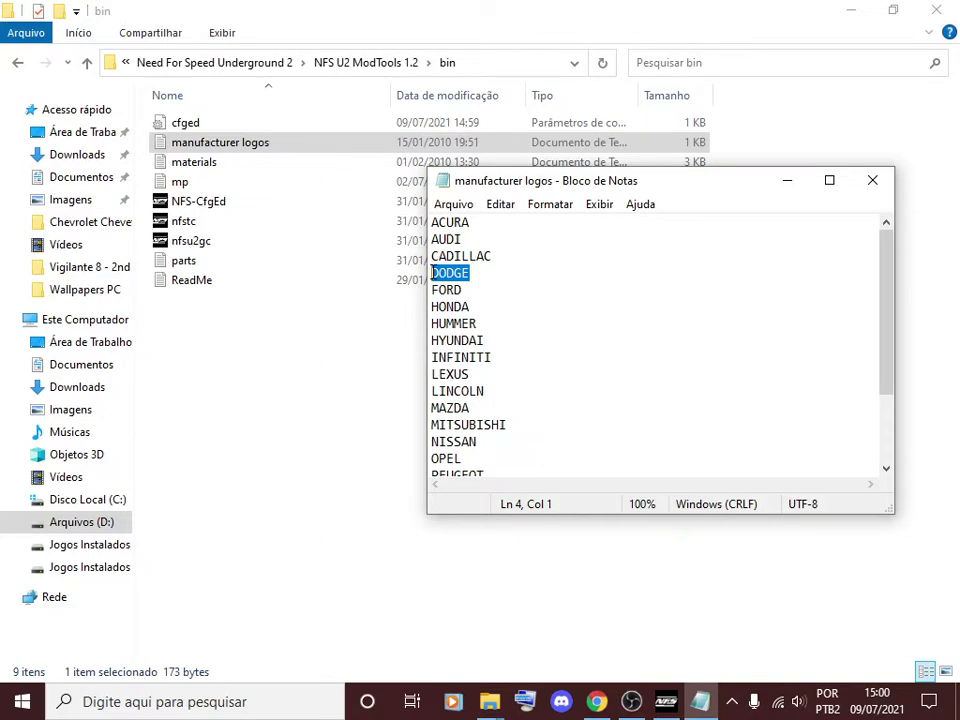
{"action": "left_click", "coordinate": [439, 273]}
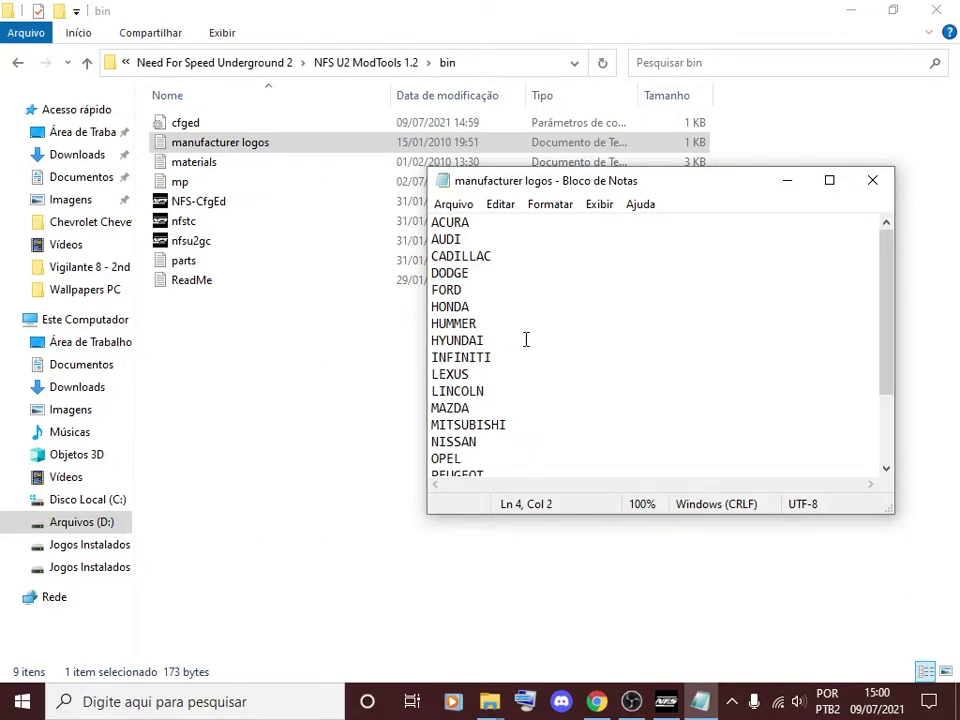
{"action": "scroll", "coordinate": [526, 340], "scroll_direction": "down", "scroll_amount": 2}
{"action": "left_click_drag", "start_coordinate": [463, 357], "coordinate": [431, 358]}
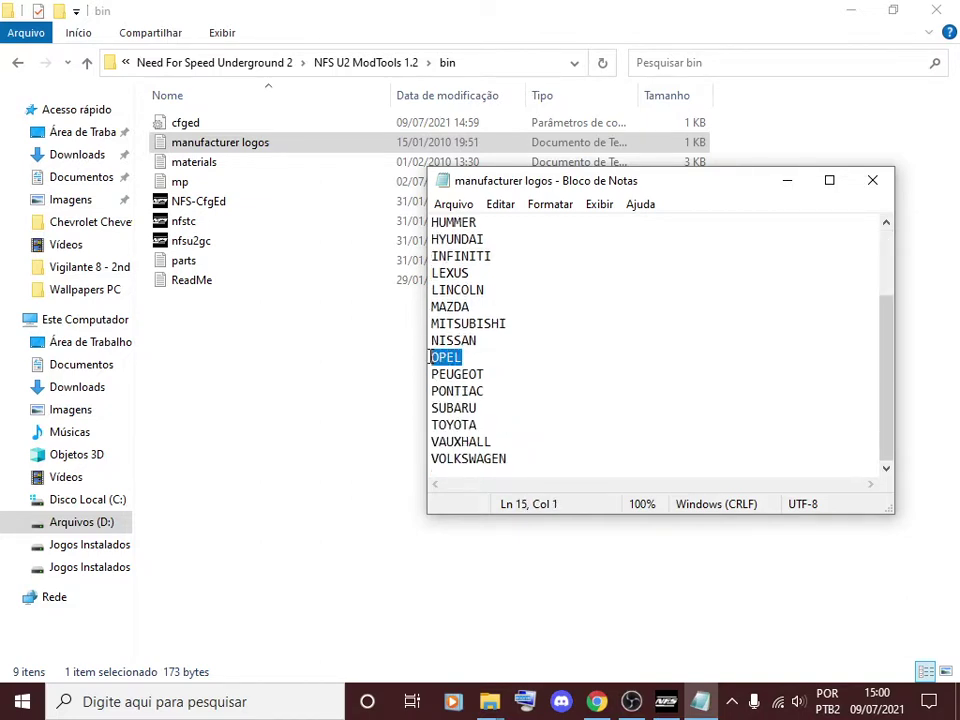
{"action": "left_click", "coordinate": [478, 360]}
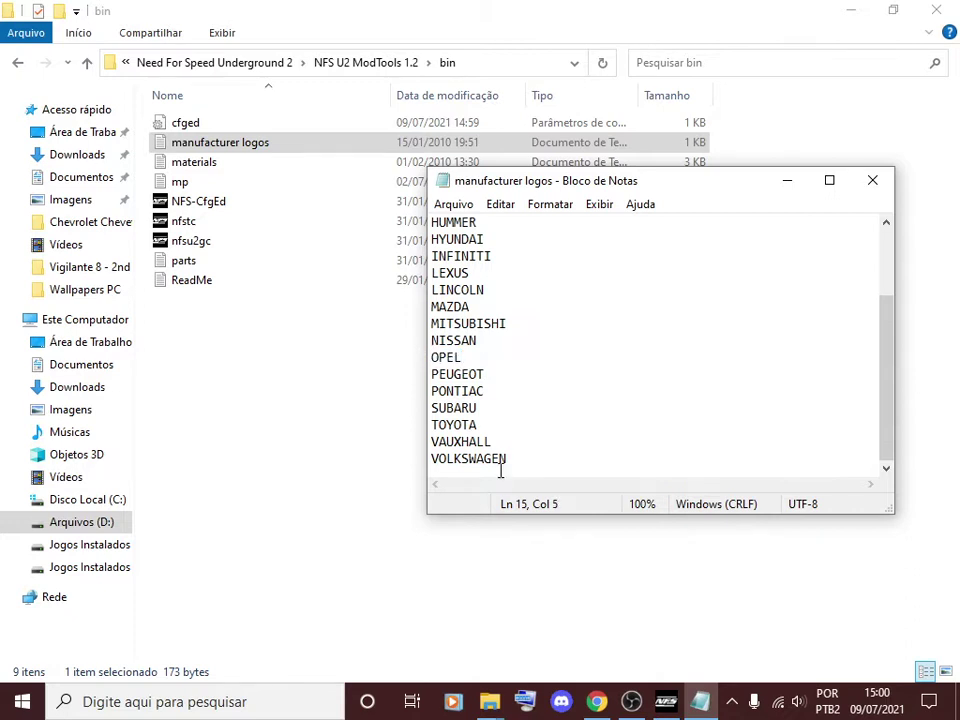
{"action": "left_click_drag", "start_coordinate": [491, 441], "coordinate": [429, 441]}
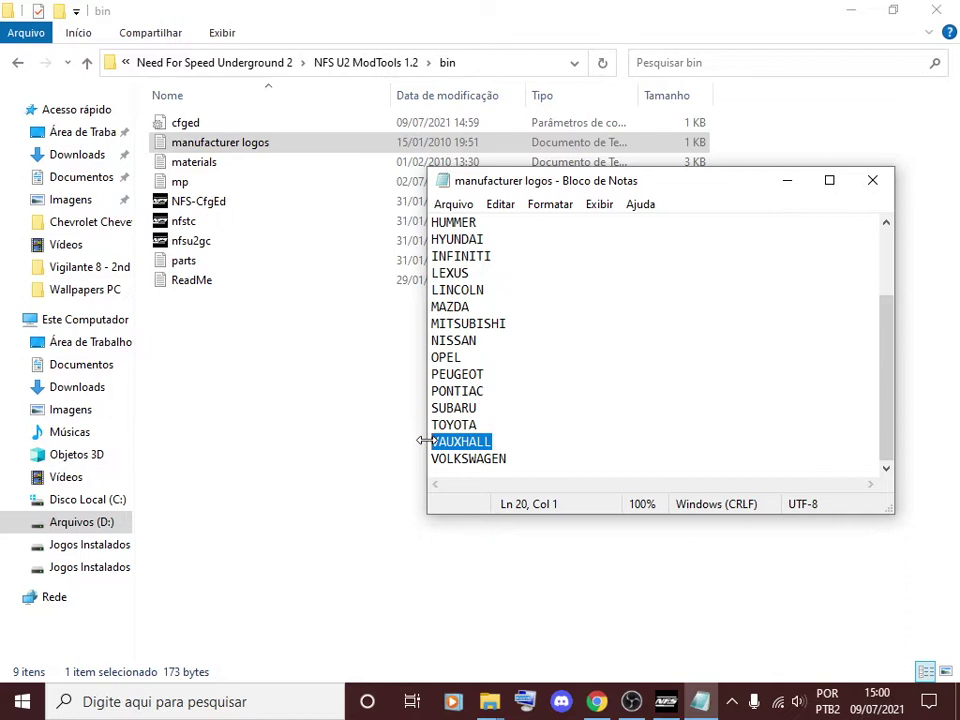
{"action": "left_click_drag", "start_coordinate": [467, 357], "coordinate": [432, 362]}
{"action": "left_click", "coordinate": [439, 357]}
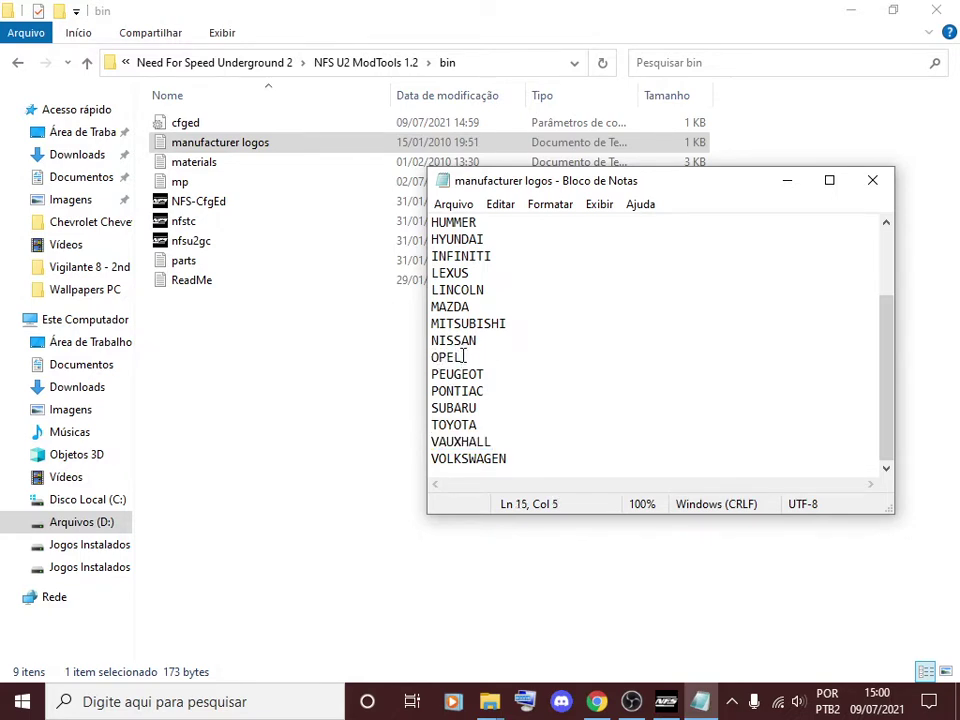
- Review the remaining brand names in the manufacturer logos file, highlighting AUDI and OPEL, and close the file
{"action": "left_click_drag", "start_coordinate": [463, 357], "coordinate": [428, 360]}
{"action": "left_click", "coordinate": [468, 352]}
{"action": "scroll", "coordinate": [480, 390], "scroll_direction": "up", "scroll_amount": 2}
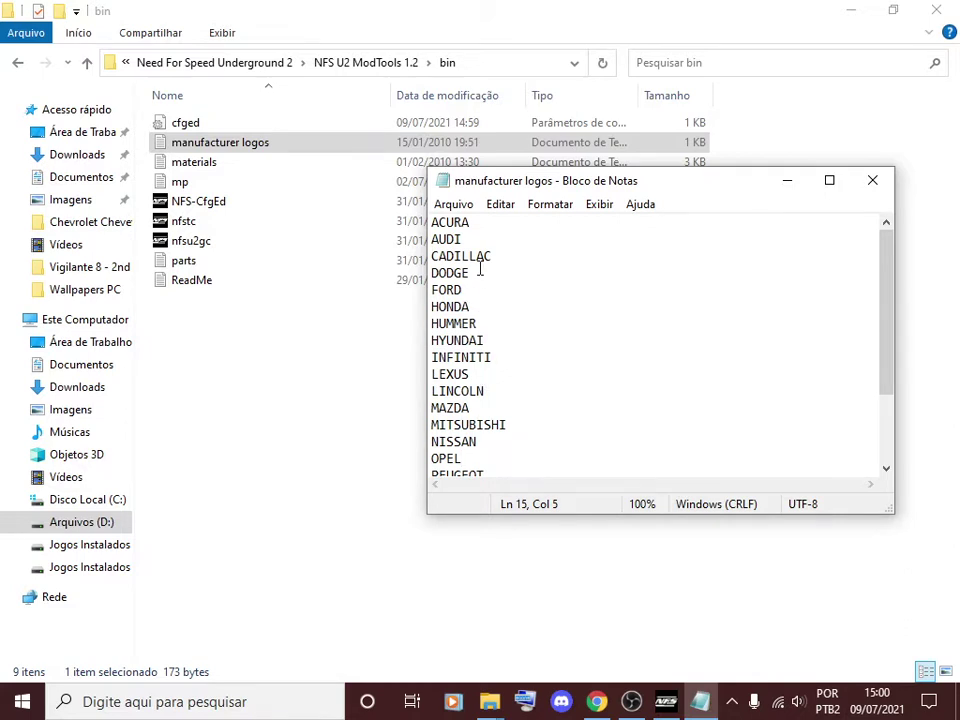
{"action": "double_click", "coordinate": [466, 237]}
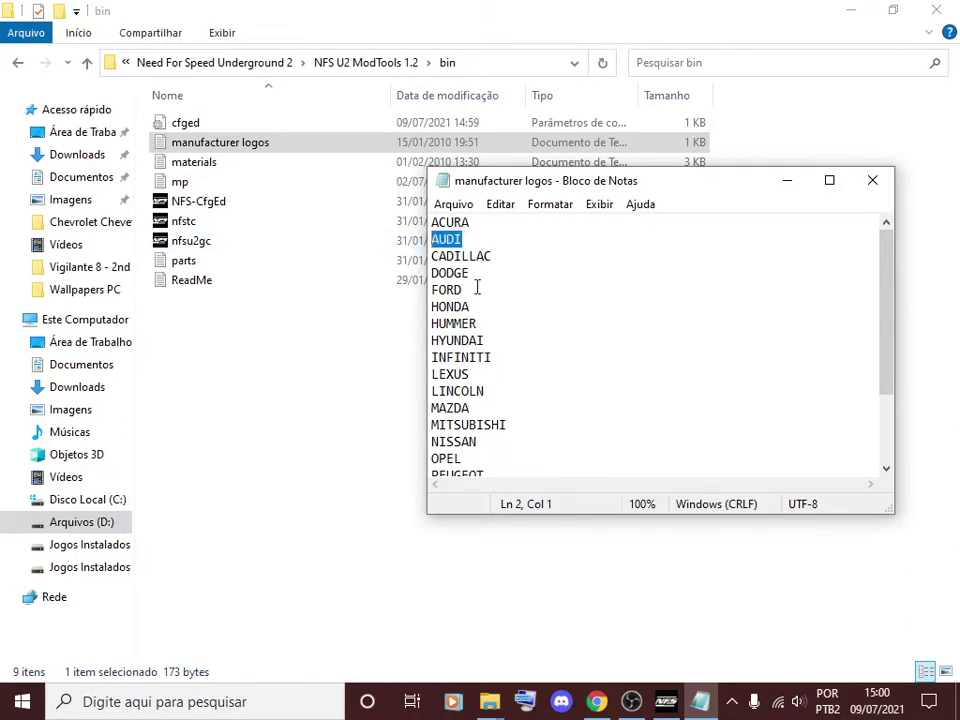
{"action": "scroll", "coordinate": [502, 441], "scroll_direction": "down", "scroll_amount": 1}
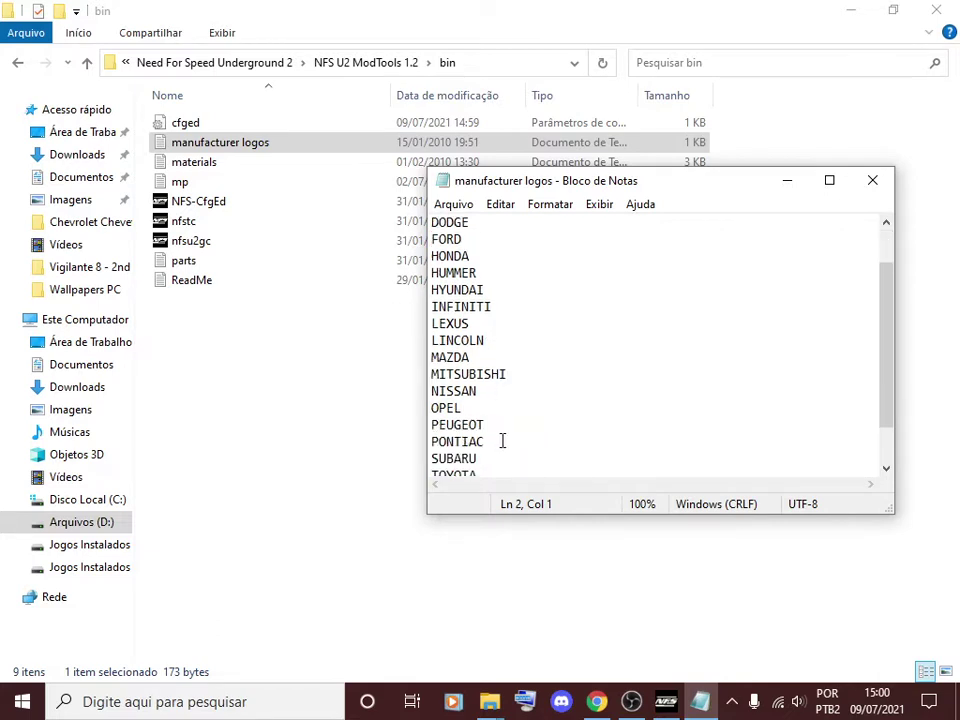
{"action": "scroll", "coordinate": [502, 441], "scroll_direction": "down", "scroll_amount": 1}
{"action": "left_click_drag", "start_coordinate": [499, 437], "coordinate": [440, 424]}
{"action": "left_click", "coordinate": [525, 465]}
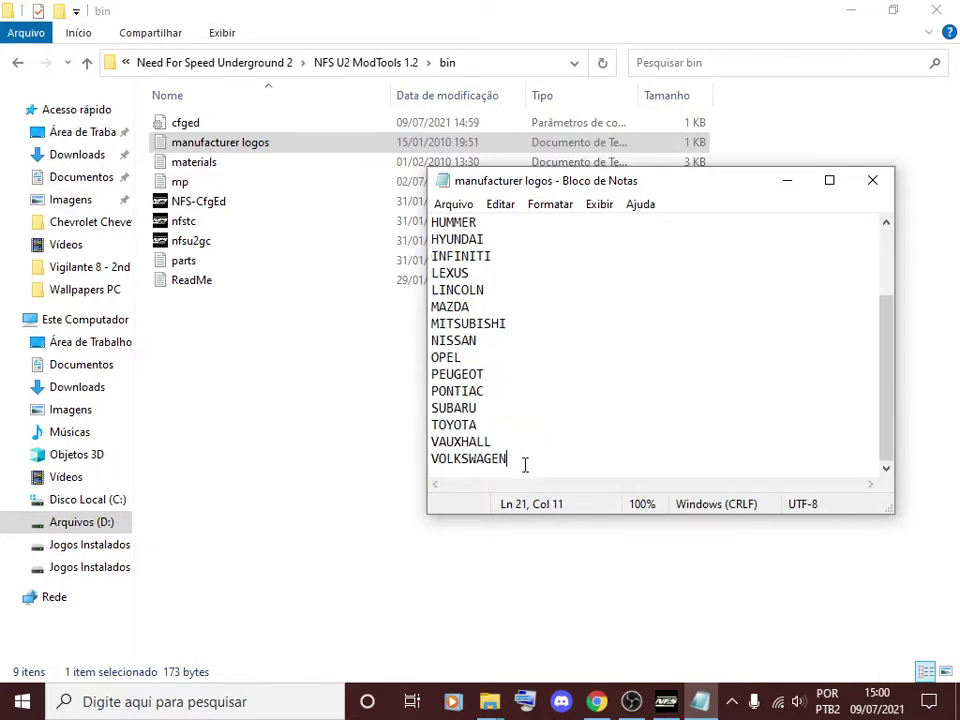
{"action": "double_click", "coordinate": [525, 465]}
{"action": "left_click", "coordinate": [429, 441]}
{"action": "left_click_drag", "start_coordinate": [463, 356], "coordinate": [422, 364]}
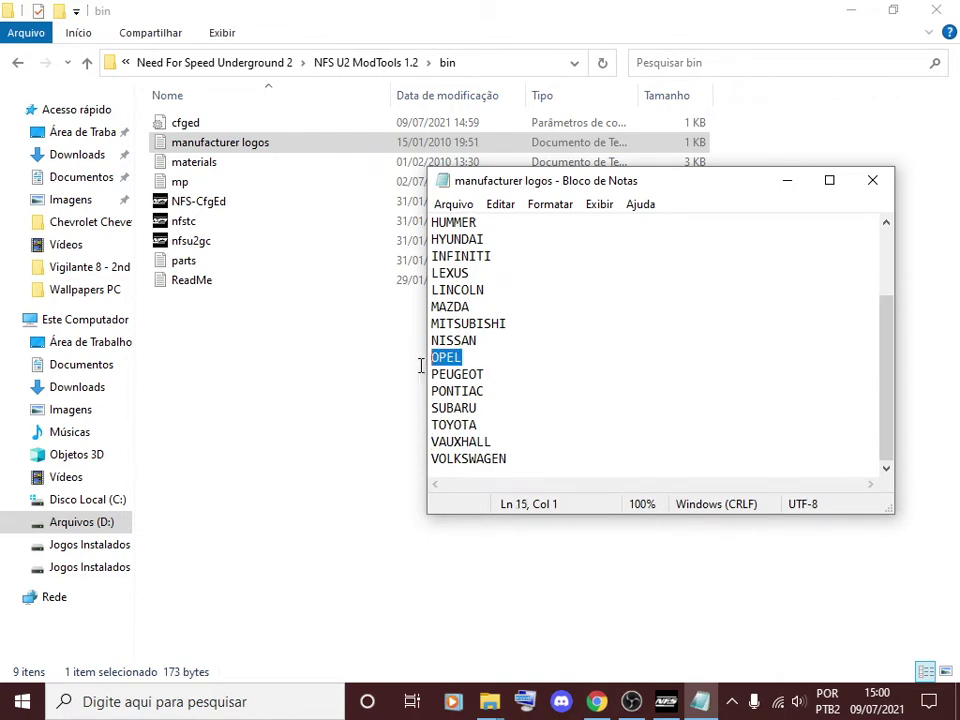
{"action": "left_click", "coordinate": [480, 362]}
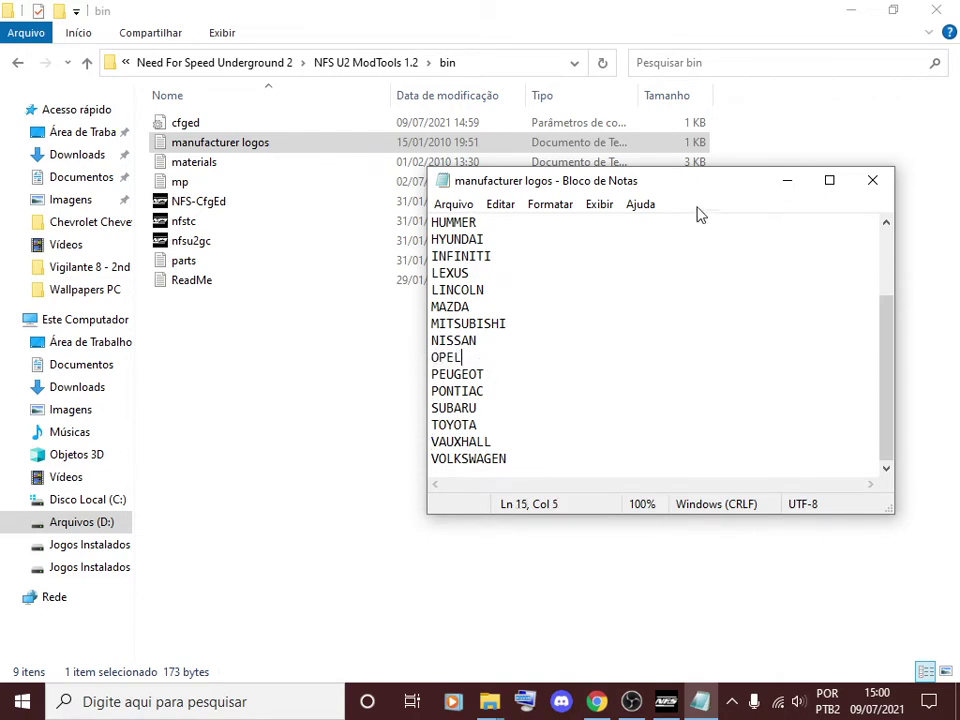
{"action": "left_click", "coordinate": [870, 180]}
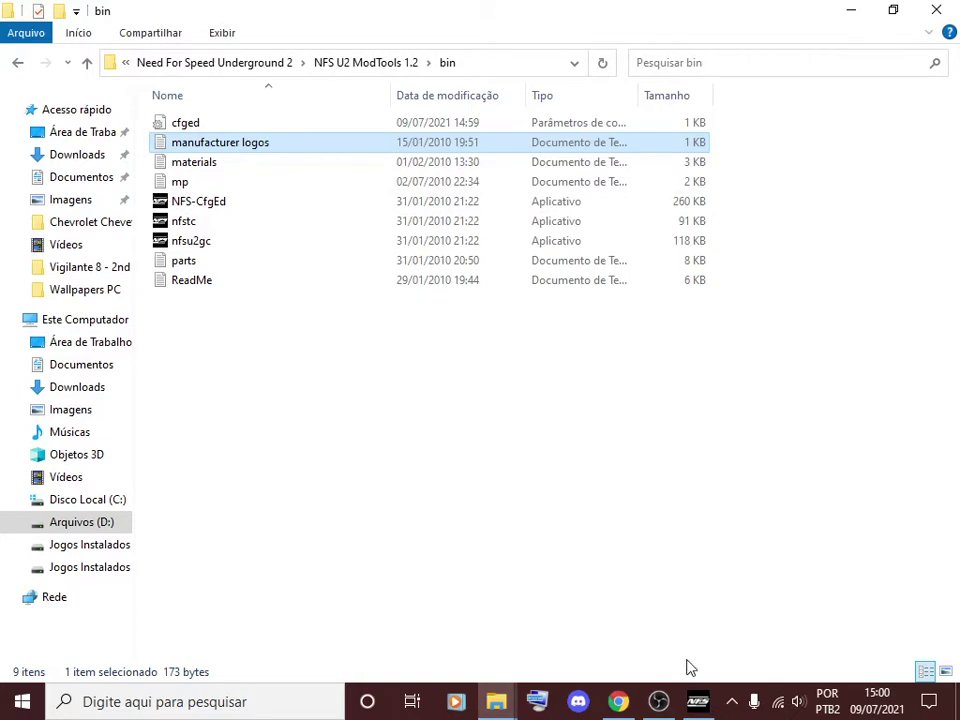
- Switch to NFS-CfgEd and import the car config Fusca.u2car from the Volkswagen Fusca (mod novo) 31-12-2019 folder on the desktop
{"action": "left_click", "coordinate": [697, 698]}
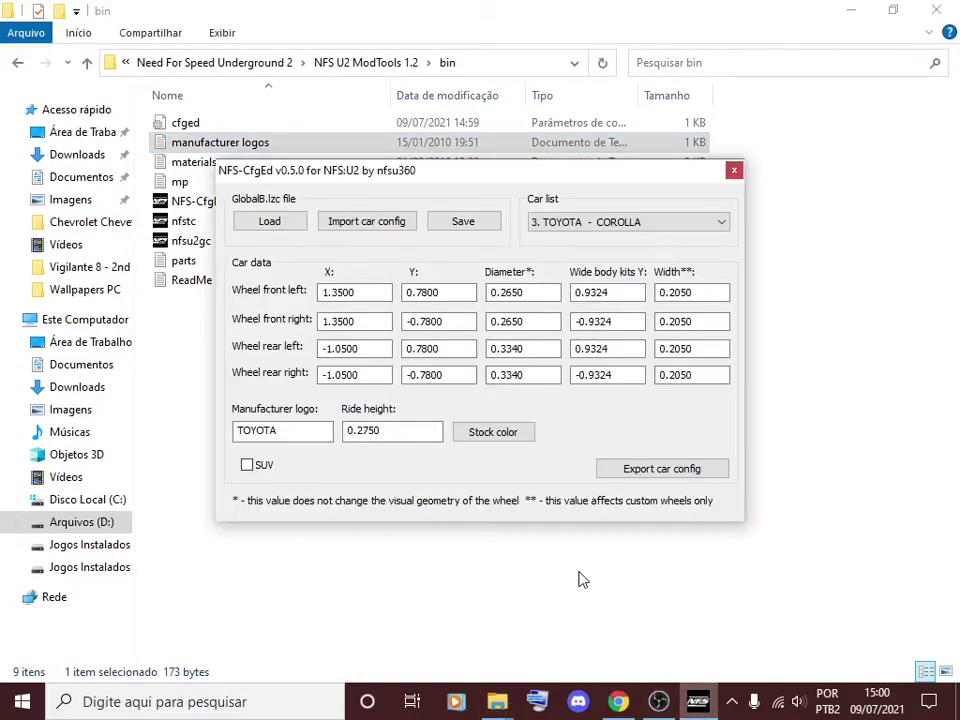
{"action": "left_click", "coordinate": [380, 224]}
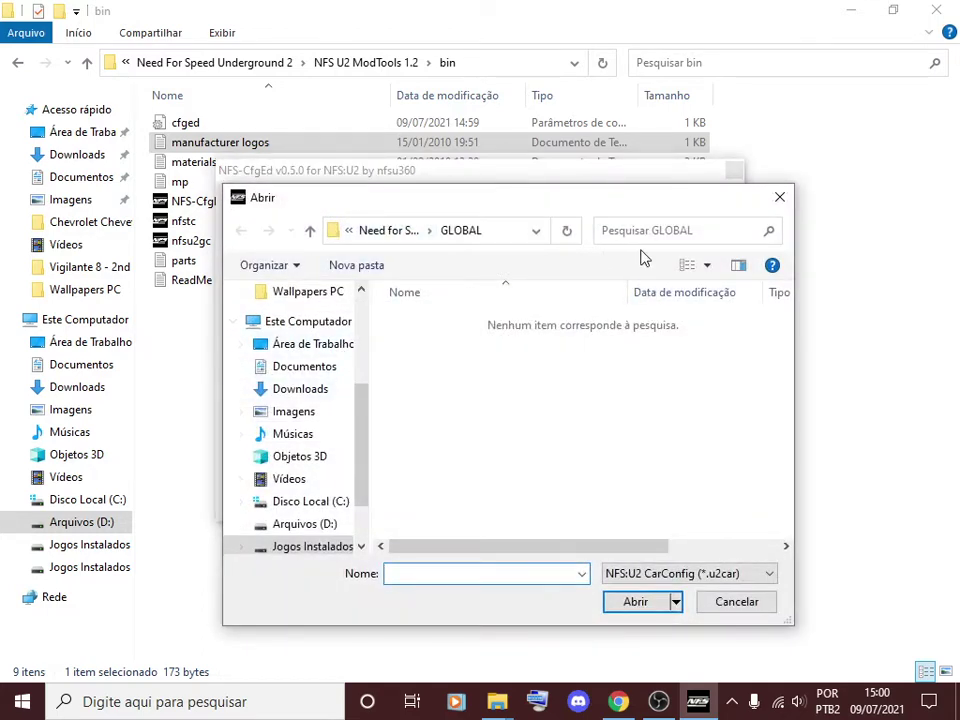
{"action": "left_click", "coordinate": [724, 603]}
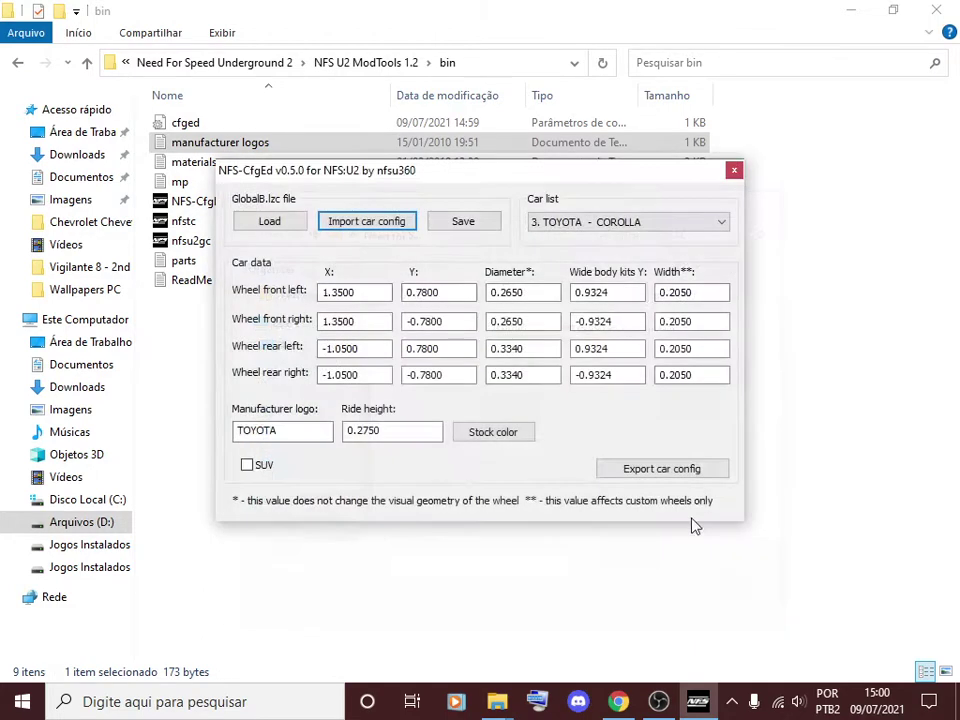
{"action": "left_click", "coordinate": [394, 222]}
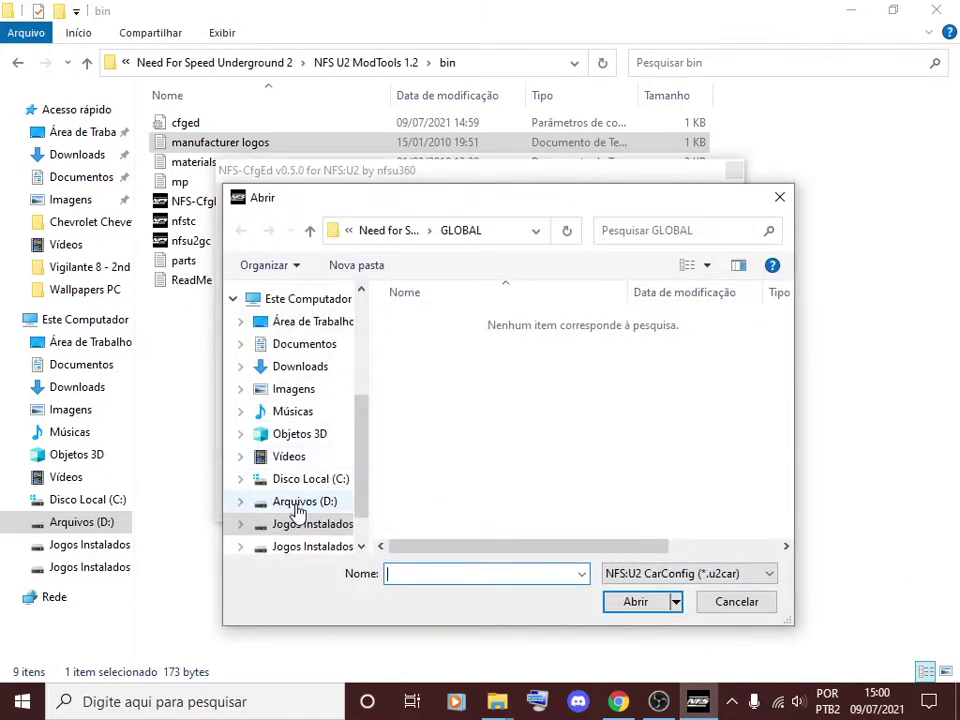
{"action": "left_click", "coordinate": [310, 322]}
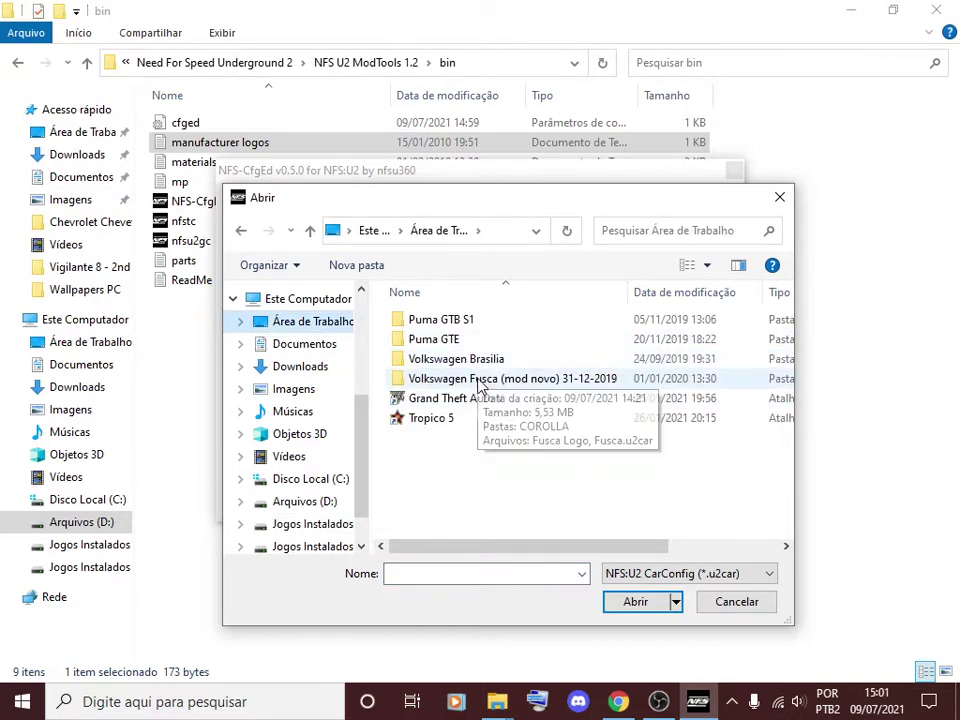
{"action": "double_click", "coordinate": [450, 379]}
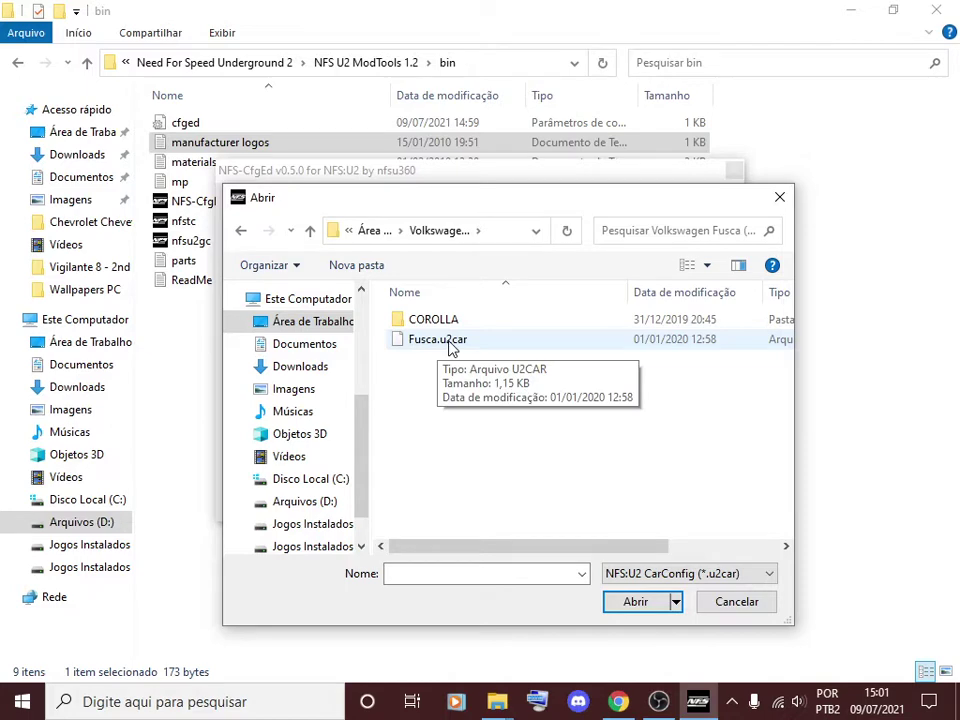
{"action": "double_click", "coordinate": [454, 345]}
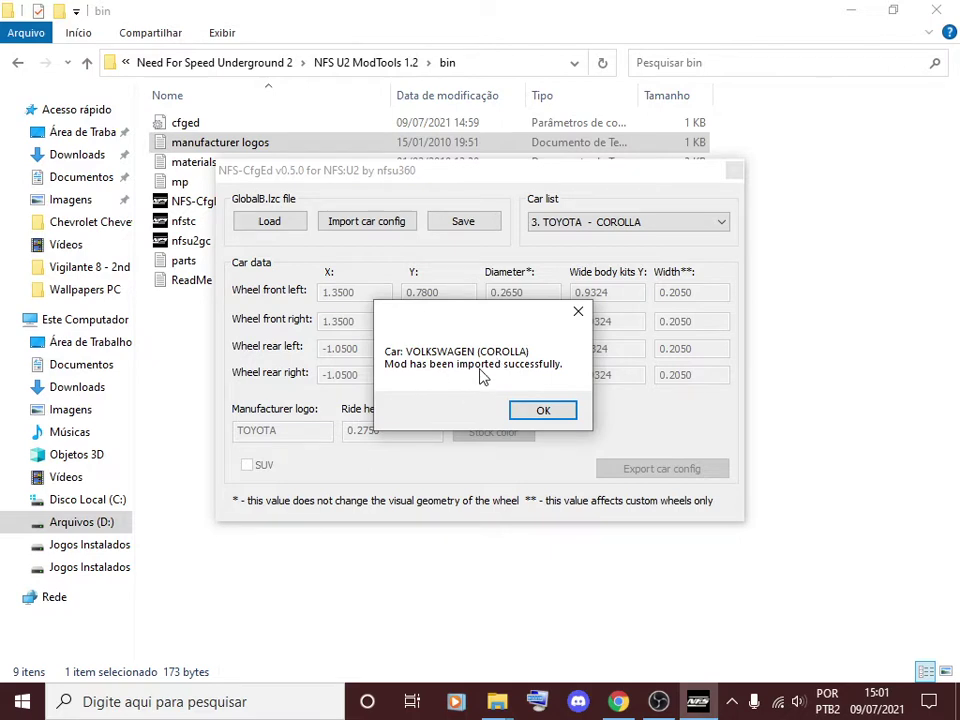
{"action": "left_click", "coordinate": [546, 411]}
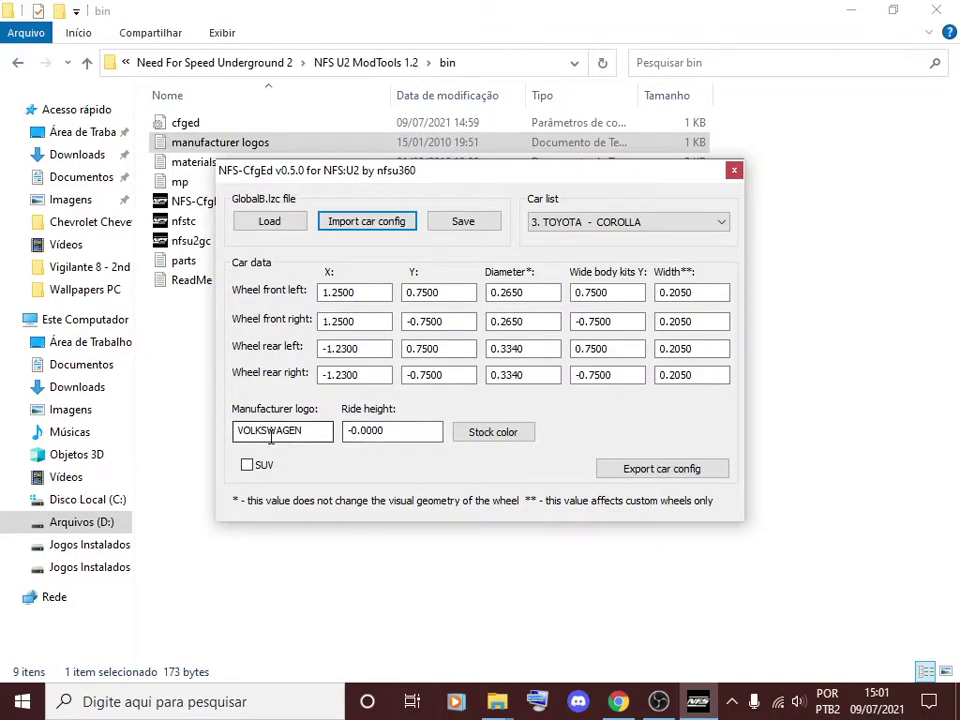
- Import the car config Brasilia.u2car from the desktop's Volkswagen Brasilia folder and choose 4. NISSAN - 240SX as the car
{"action": "left_click", "coordinate": [390, 228]}
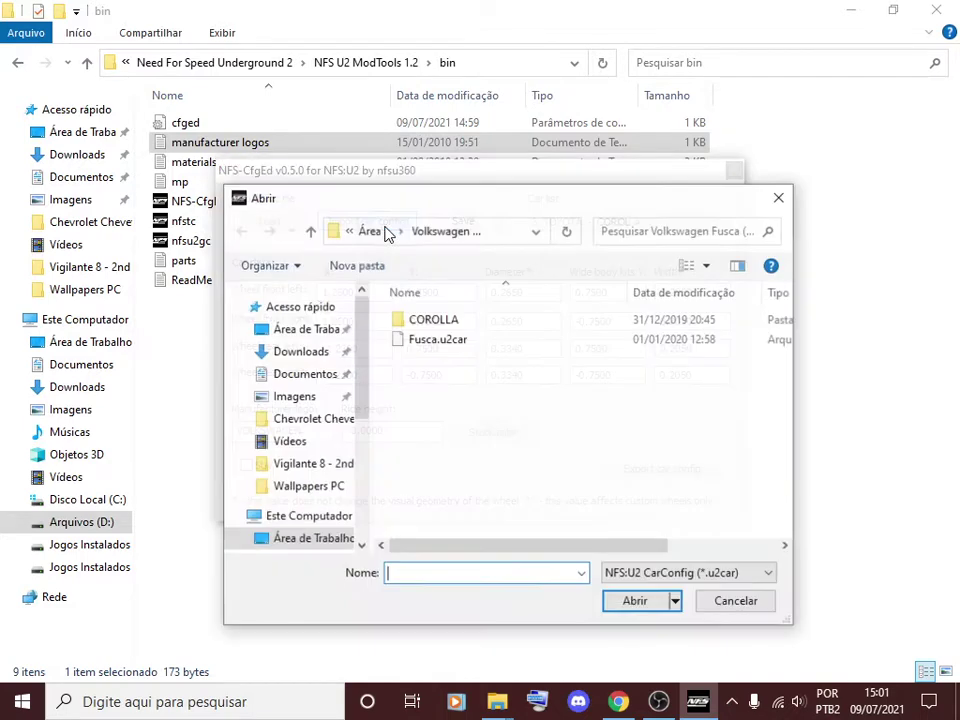
{"action": "left_click", "coordinate": [385, 236]}
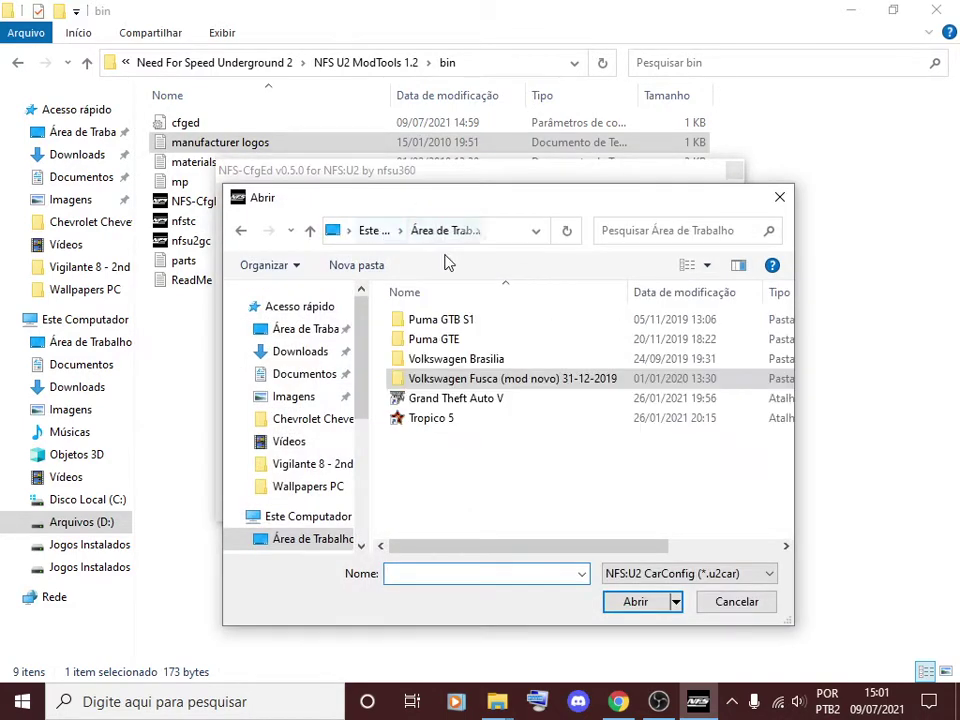
{"action": "double_click", "coordinate": [478, 358]}
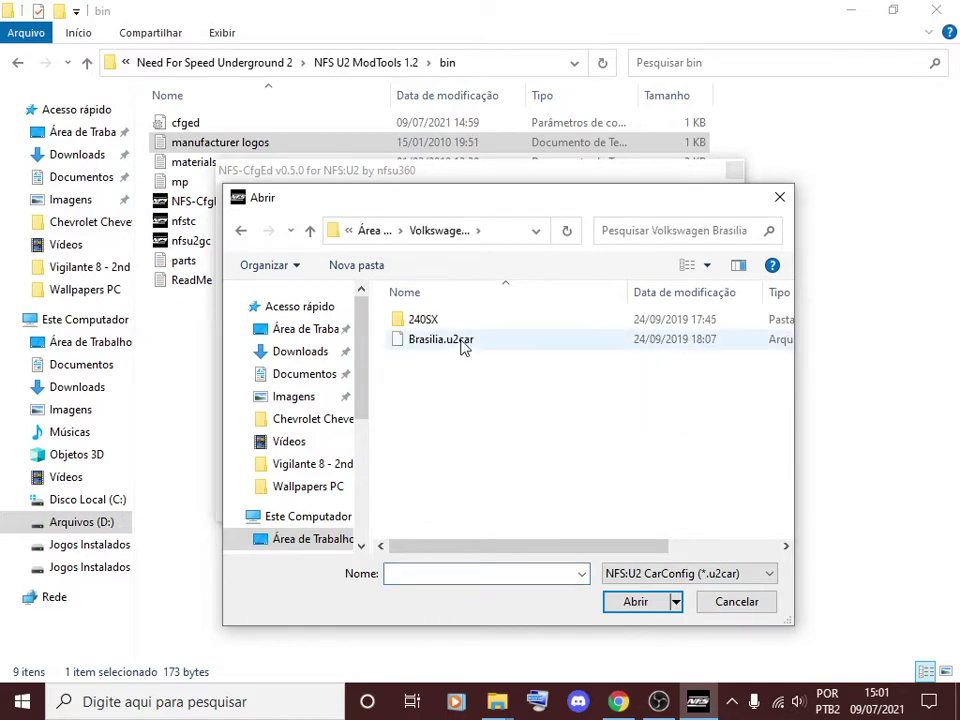
{"action": "double_click", "coordinate": [463, 341]}
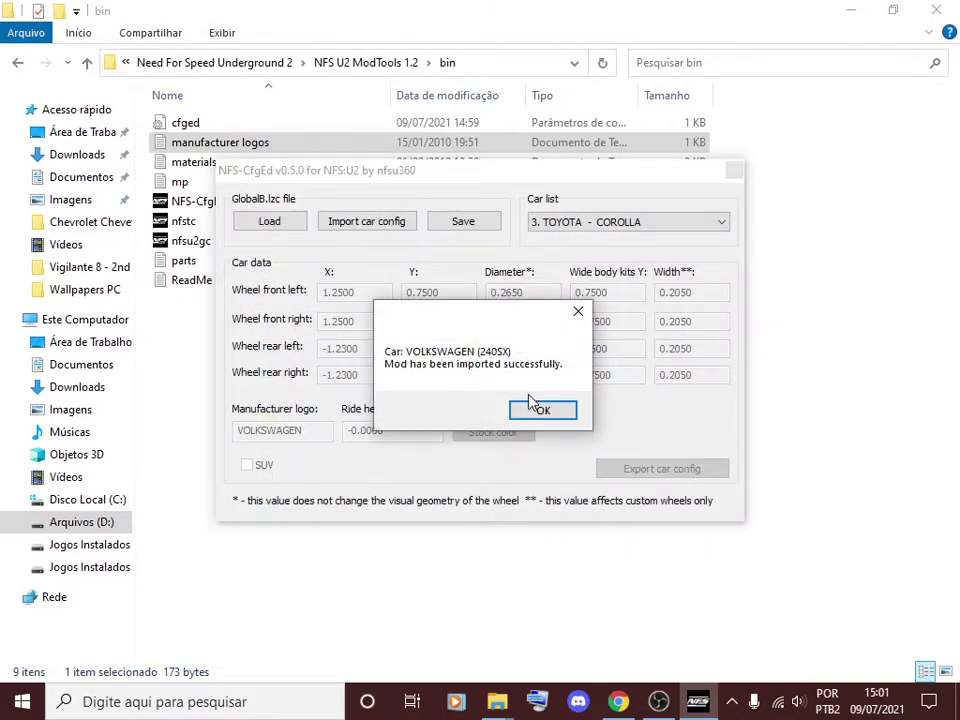
{"action": "left_click", "coordinate": [542, 411]}
{"action": "left_click", "coordinate": [587, 223]}
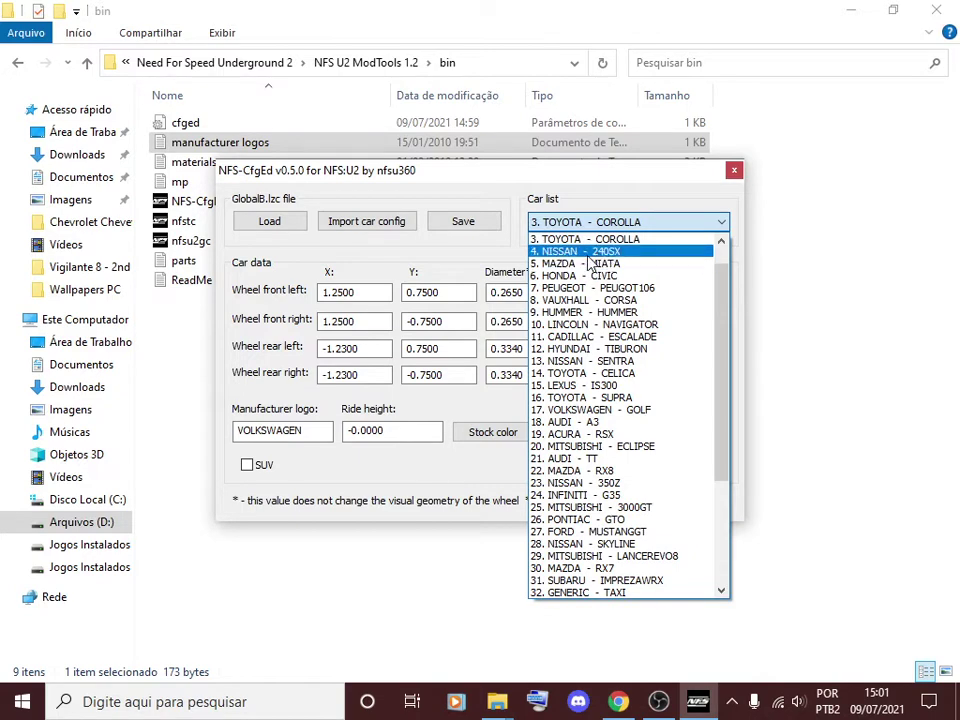
{"action": "left_click", "coordinate": [597, 252]}
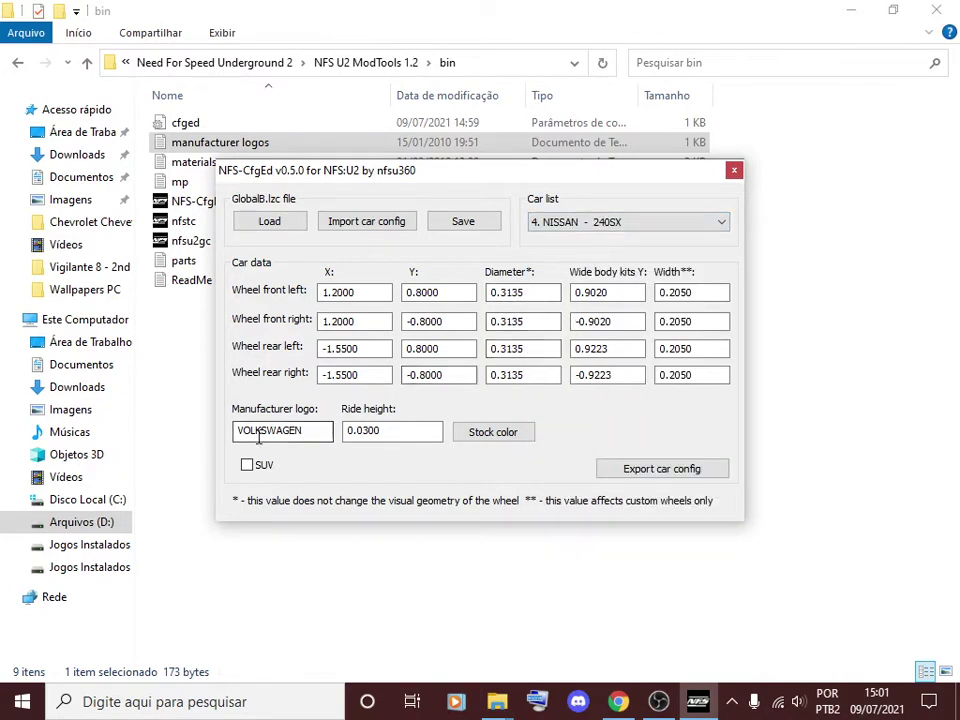
- Import the Puma GTE car config from its folder on the desktop
{"action": "left_click", "coordinate": [380, 221]}
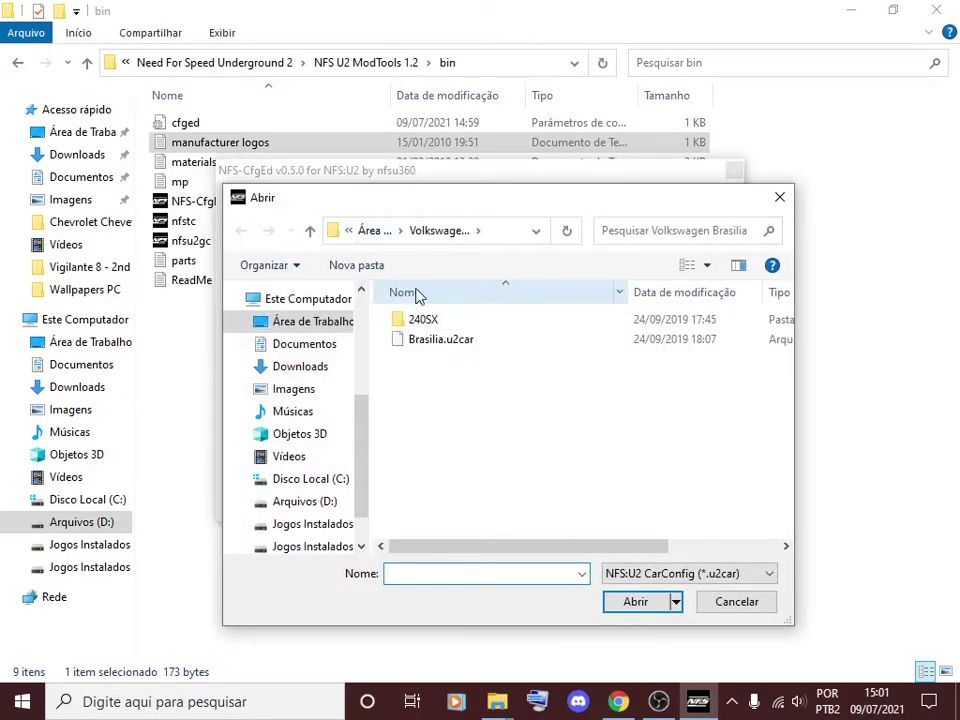
{"action": "left_click", "coordinate": [372, 232]}
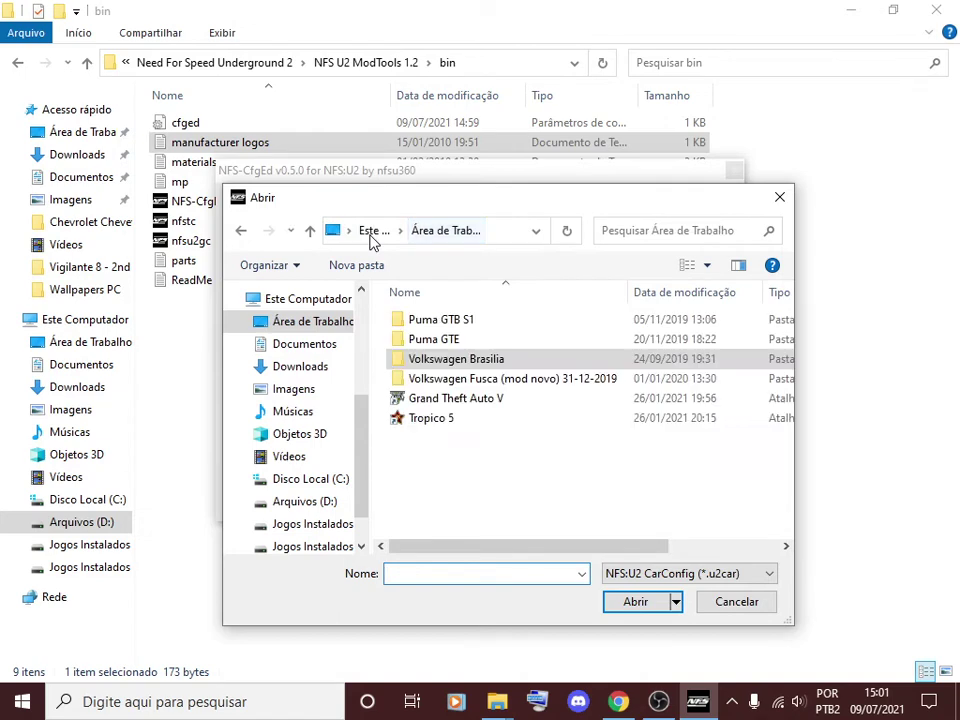
{"action": "double_click", "coordinate": [435, 339]}
{"action": "double_click", "coordinate": [458, 343]}
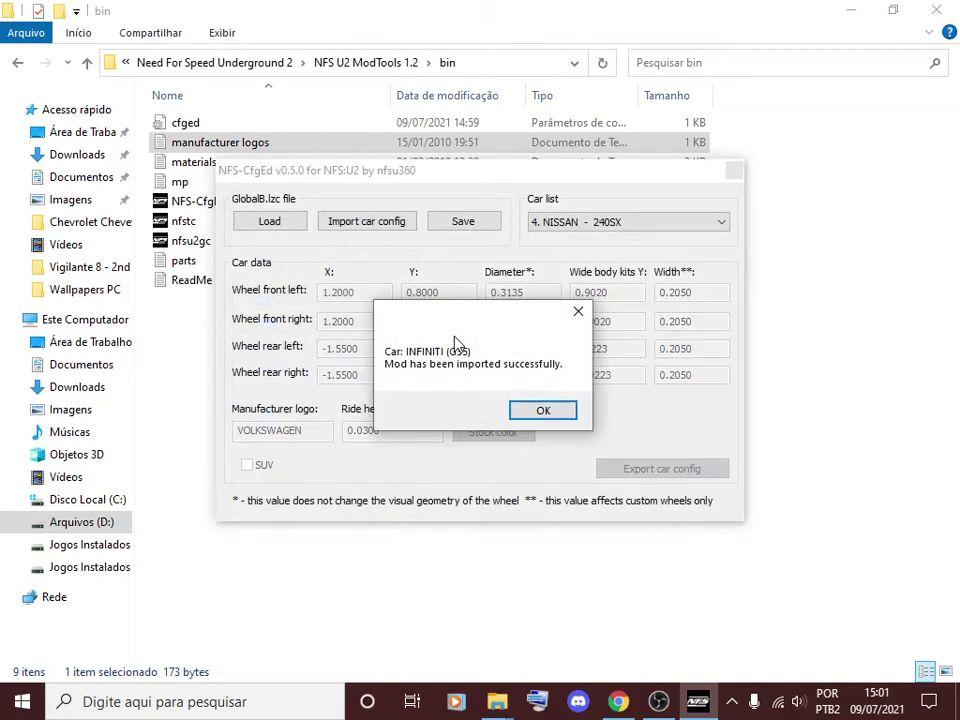
{"action": "left_click", "coordinate": [562, 416]}
- Import the car config Puma GTB S1.u2car from the Puma GTB S1 folder on the desktop
{"action": "left_click", "coordinate": [395, 226]}
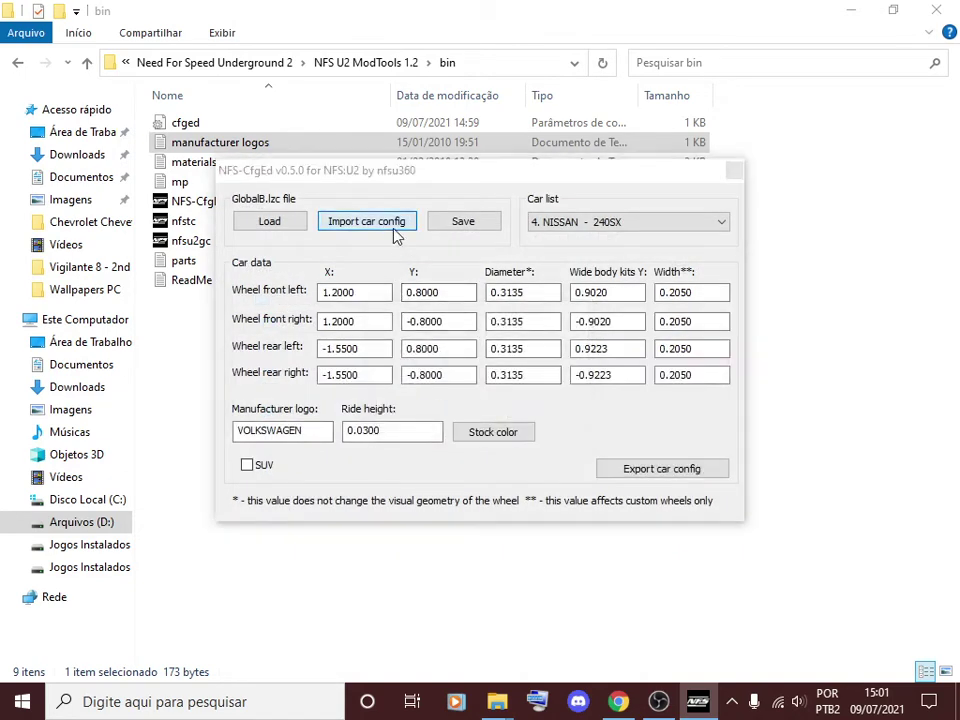
{"action": "left_click", "coordinate": [379, 231]}
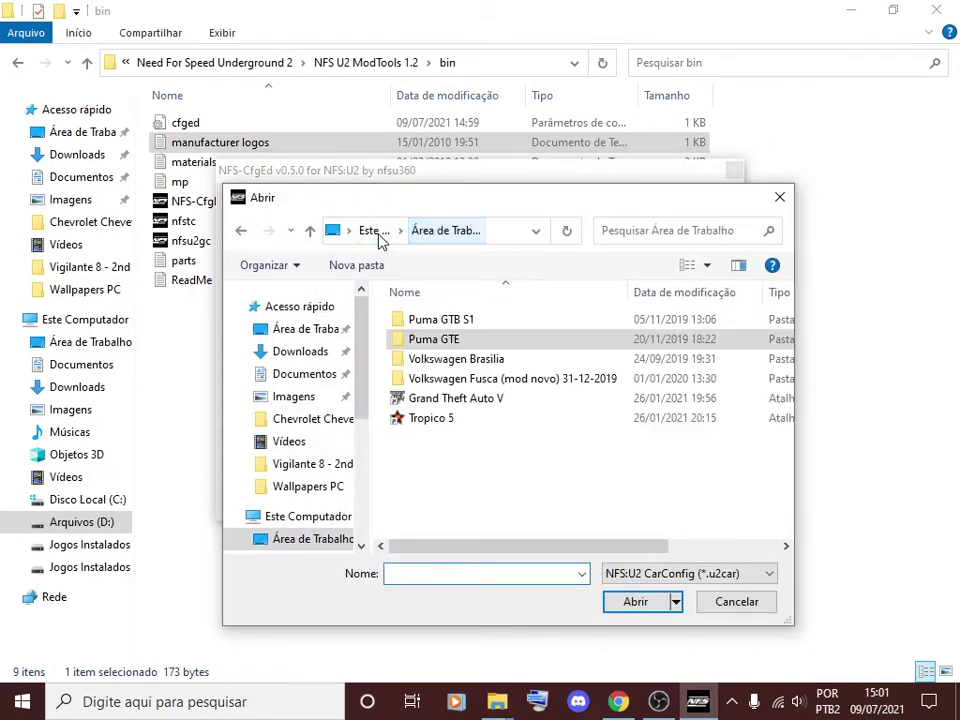
{"action": "double_click", "coordinate": [461, 320]}
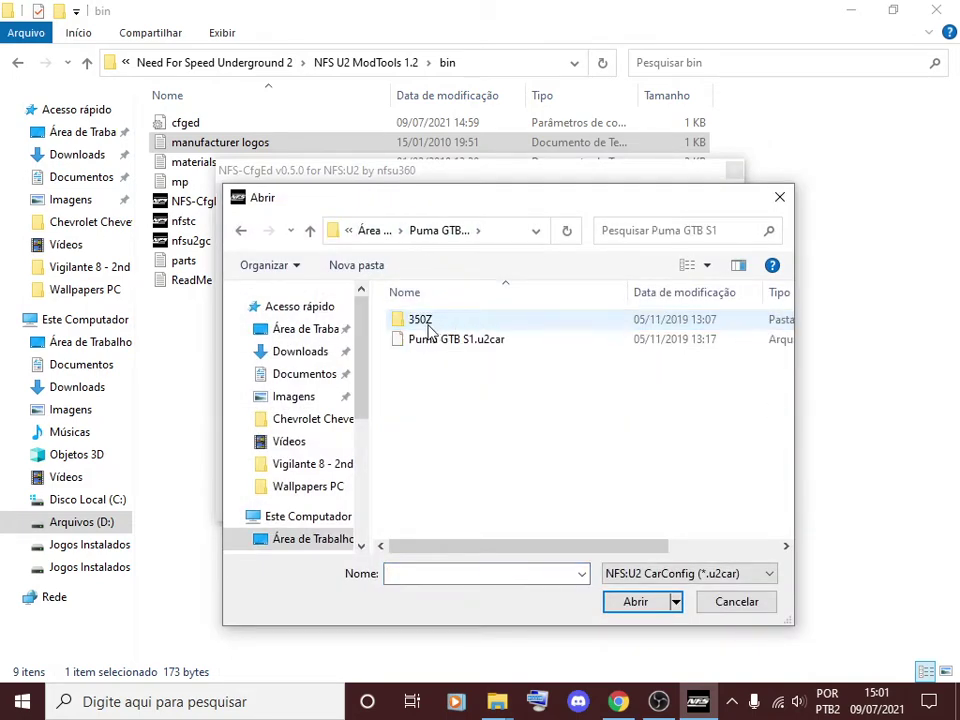
{"action": "double_click", "coordinate": [424, 340]}
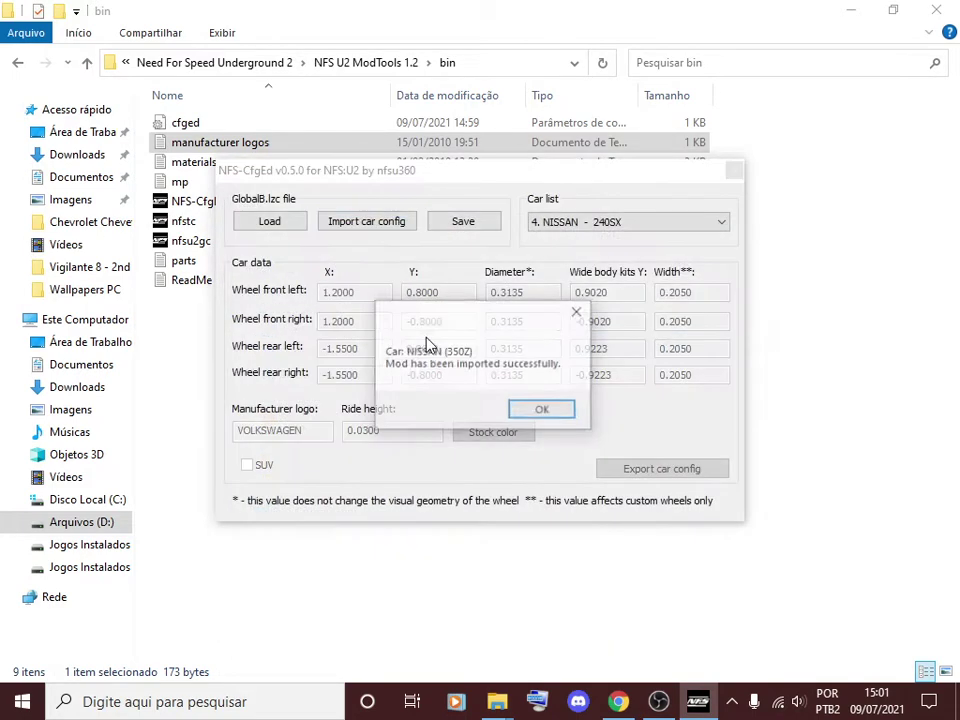
{"action": "left_click", "coordinate": [543, 412]}
- Set the manufacturer logo of 23. NISSAN - 350Z to INFINITI and save the GlobalB.lzc data
{"action": "left_click", "coordinate": [575, 225]}
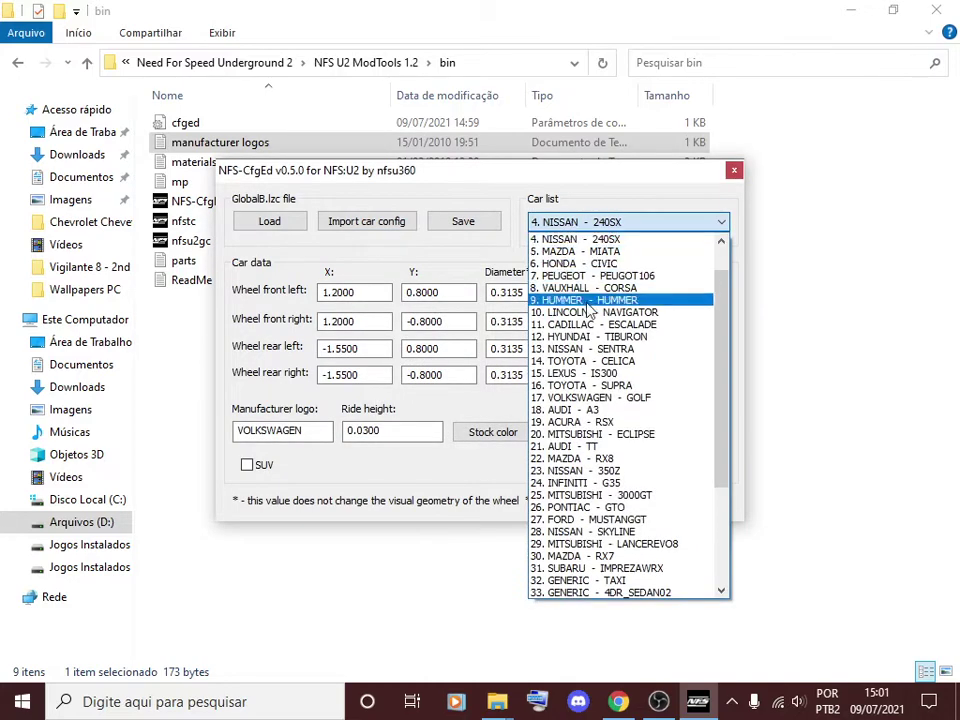
{"action": "left_click", "coordinate": [620, 472]}
{"action": "left_click_drag", "start_coordinate": [325, 432], "coordinate": [216, 437]}
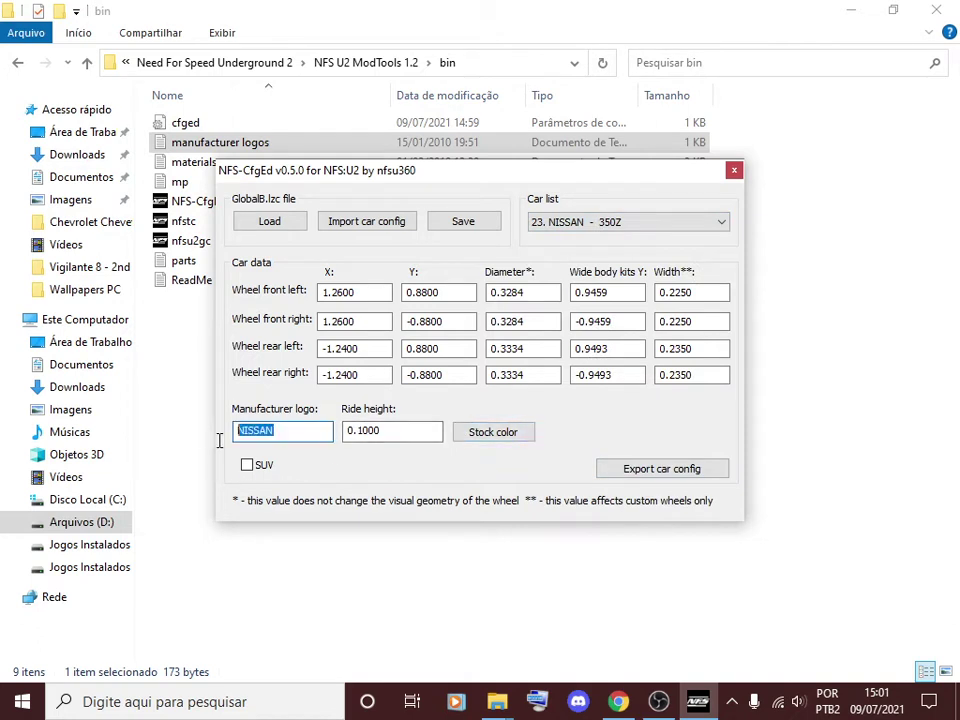
{"action": "type", "text": "INFINITI"}
{"action": "left_click", "coordinate": [436, 221]}
{"action": "left_click", "coordinate": [626, 413]}
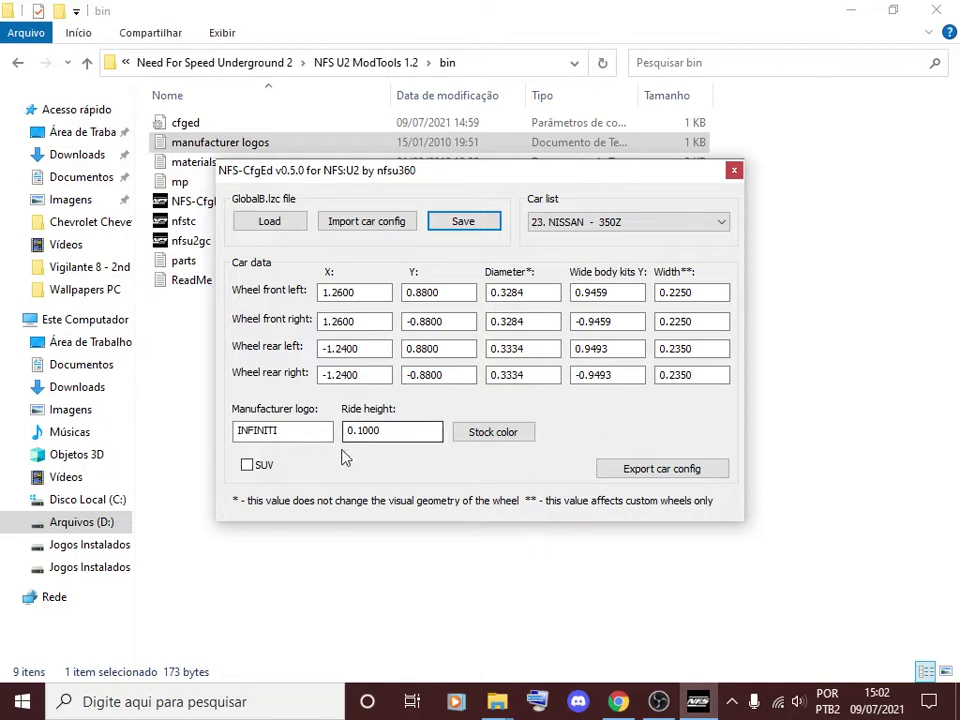
- Recheck the 350Z's manufacturer logo entry, save GlobalB.lzc again and close the config editor
{"action": "left_click", "coordinate": [290, 432]}
{"action": "left_click_drag", "start_coordinate": [290, 432], "coordinate": [161, 435]}
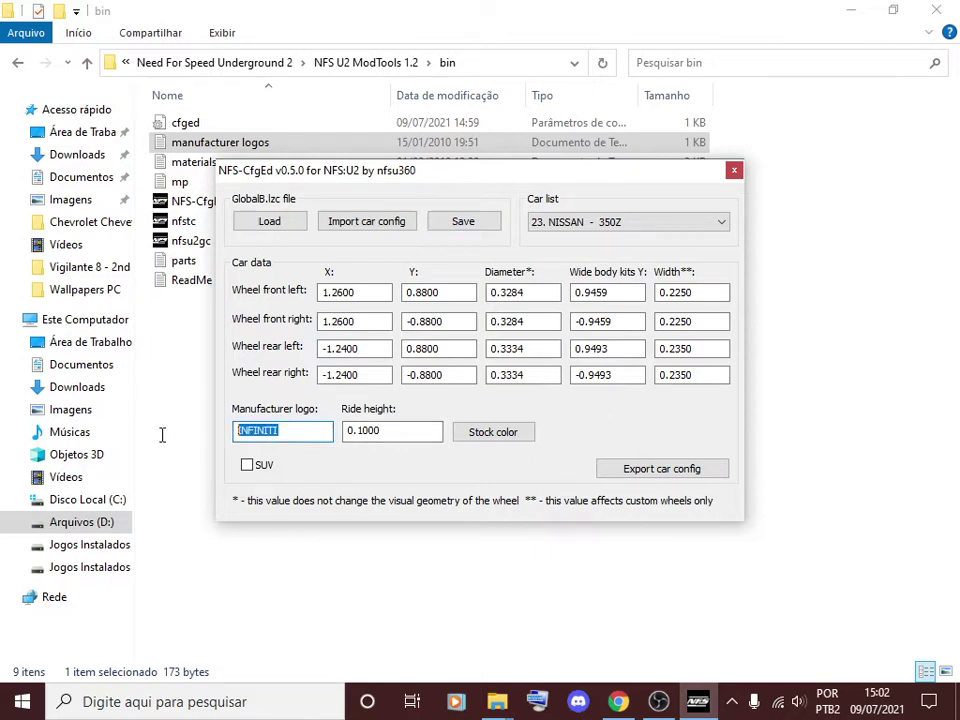
{"action": "left_click", "coordinate": [298, 432]}
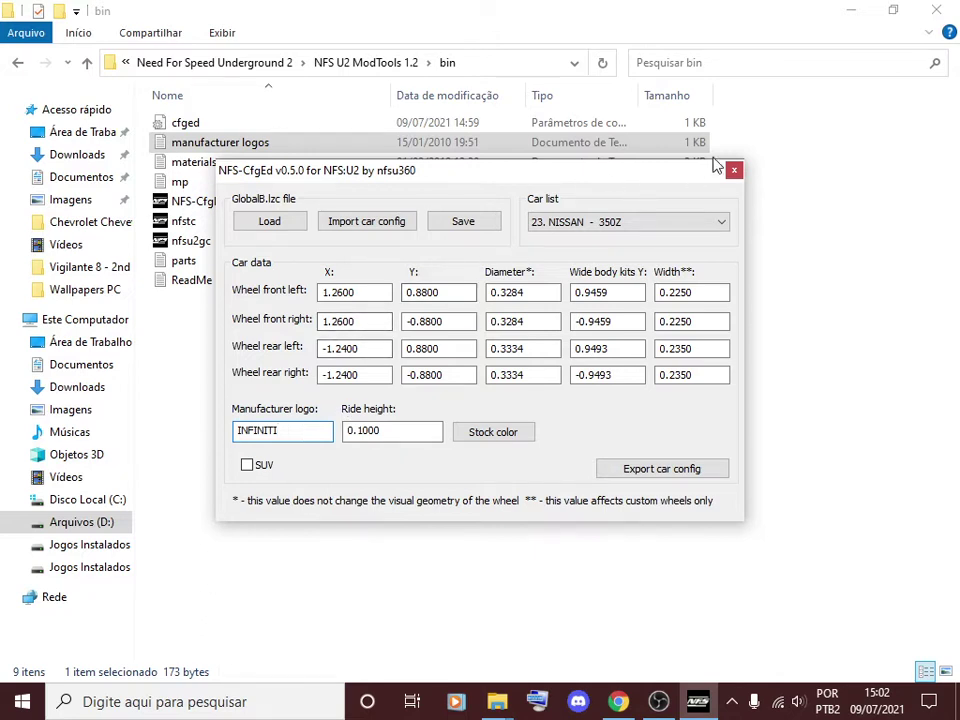
{"action": "left_click", "coordinate": [478, 222]}
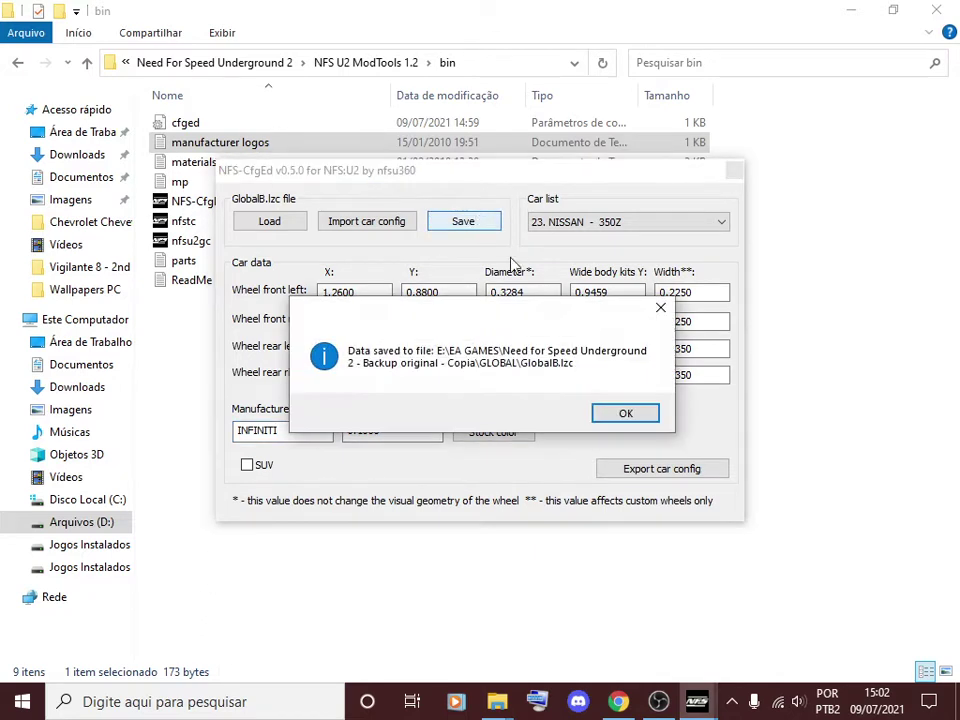
{"action": "left_click", "coordinate": [624, 411]}
{"action": "left_click", "coordinate": [734, 170]}
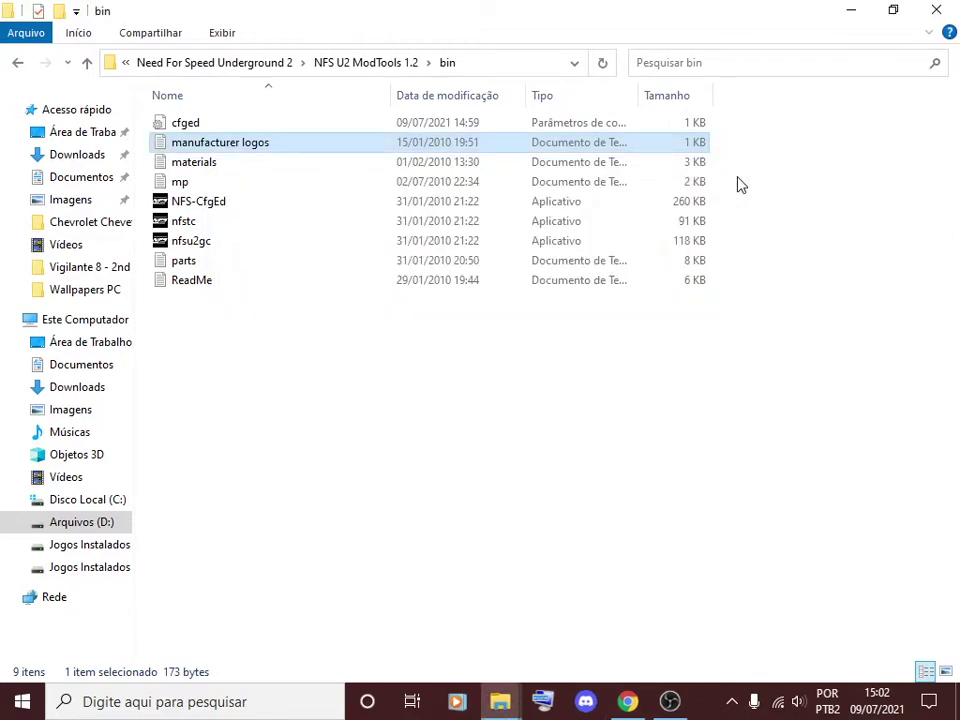
- Reopen NFS-CfgEd as administrator, check the manufacturer names in its car list and close the editor
{"action": "right_click", "coordinate": [232, 207]}
{"action": "left_click", "coordinate": [270, 240]}
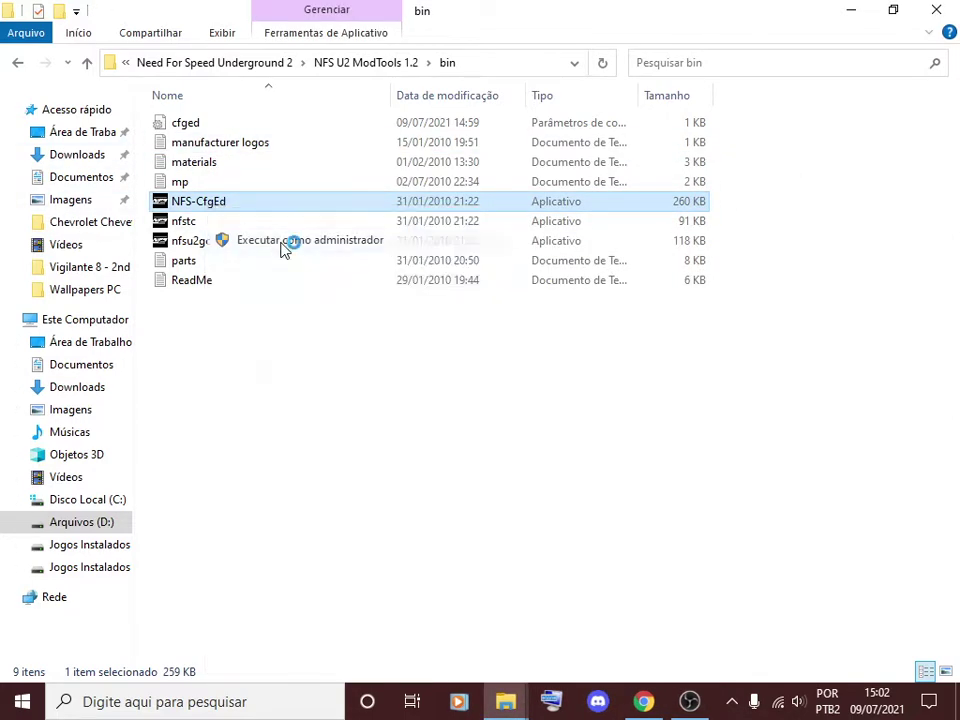
{"action": "left_click", "coordinate": [624, 222]}
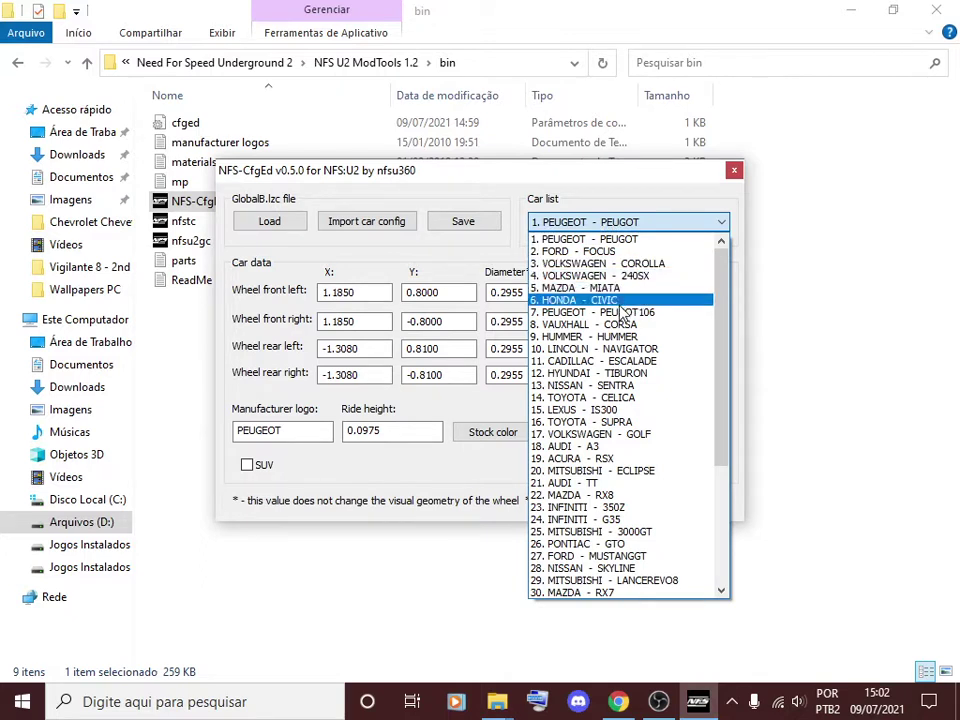
{"action": "left_click", "coordinate": [733, 175]}
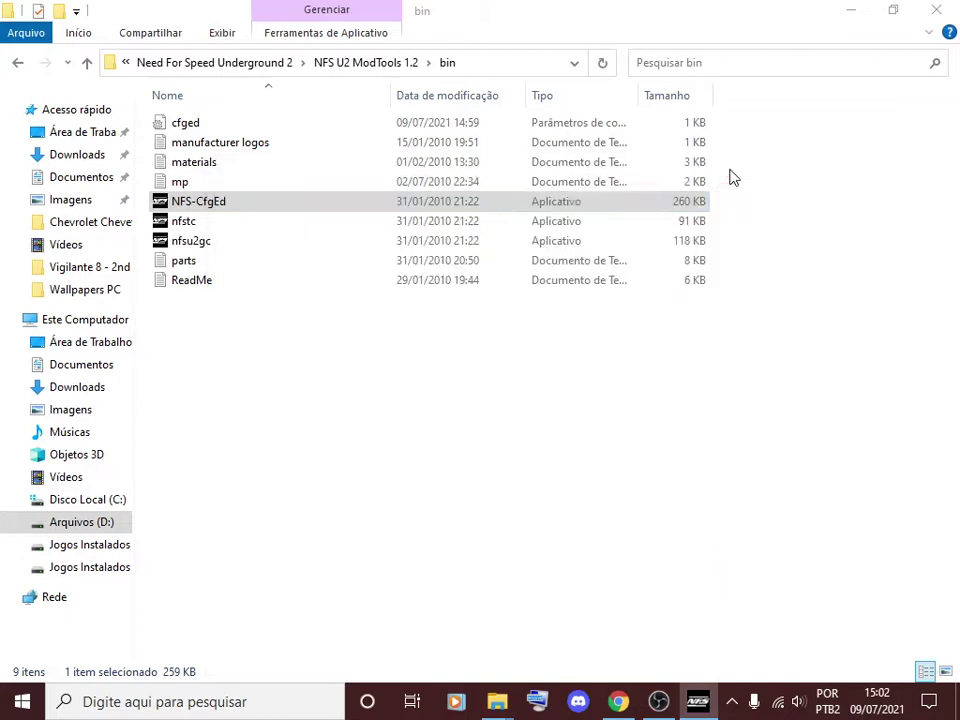
- Put the open folder windows away and start the game from the Need for Speed Underground 2 - Backup original - Copia folder
{"action": "left_click", "coordinate": [847, 9]}
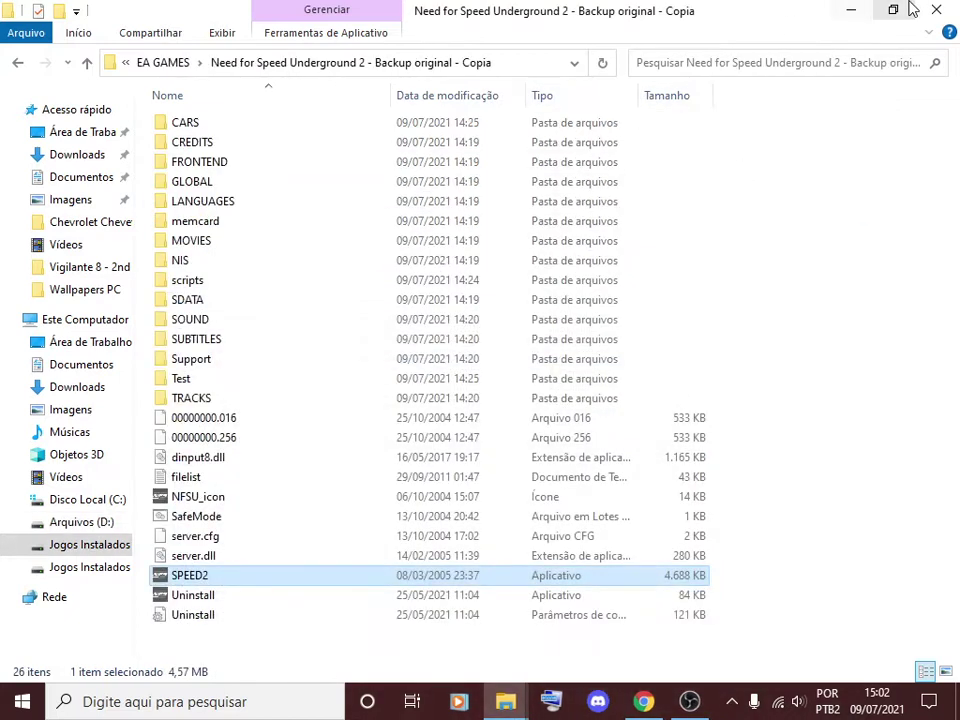
{"action": "left_click", "coordinate": [853, 9]}
{"action": "mouse_move", "coordinate": [505, 700]}
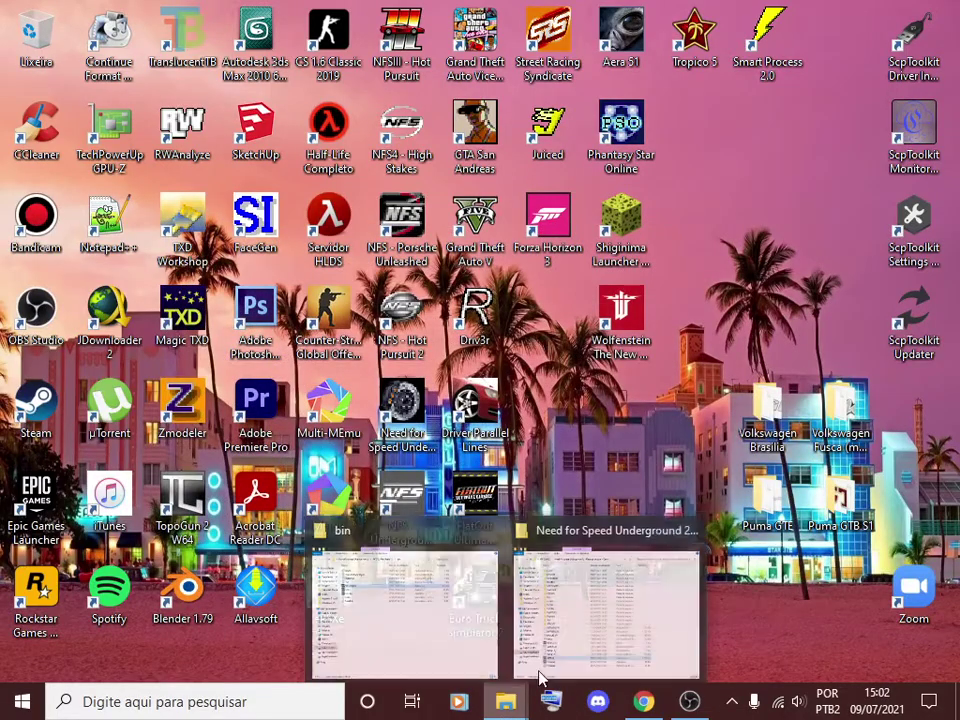
{"action": "left_click", "coordinate": [545, 668]}
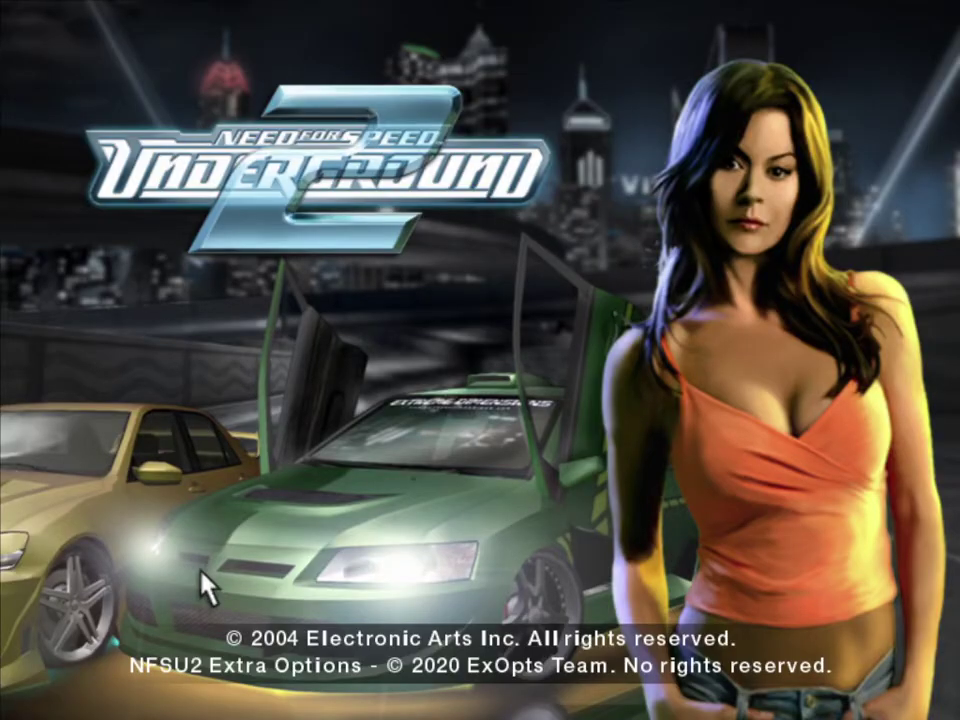
- Continue past the title screen to the game's main menu and open Customize
{"action": "key", "text": "Return"}
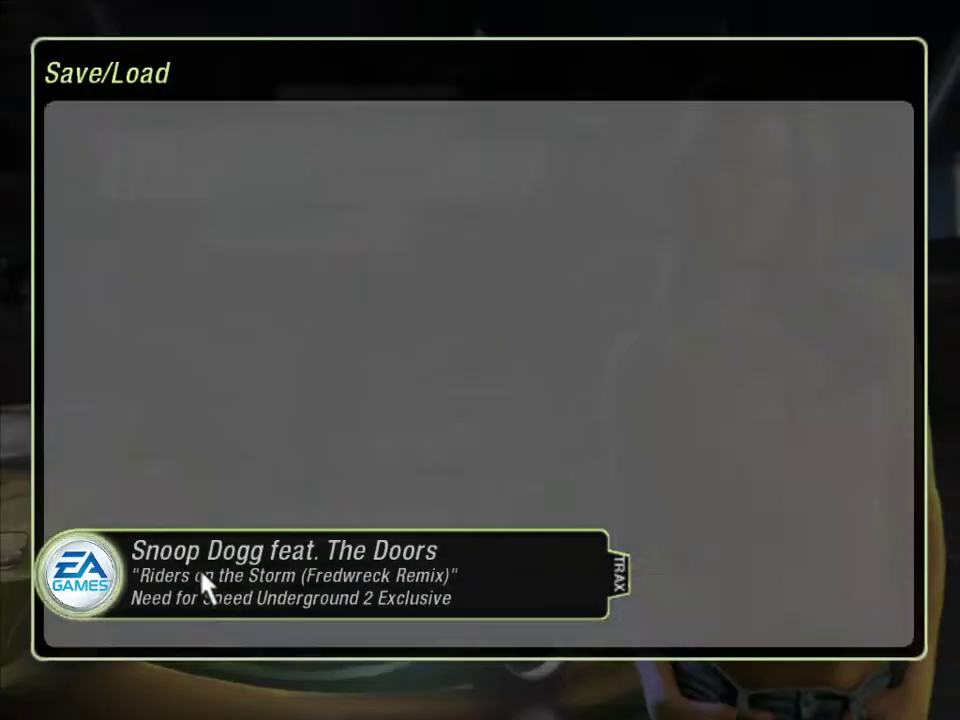
{"action": "key", "text": "Right"}
{"action": "key", "text": "Right"}
{"action": "key", "text": "Right"}
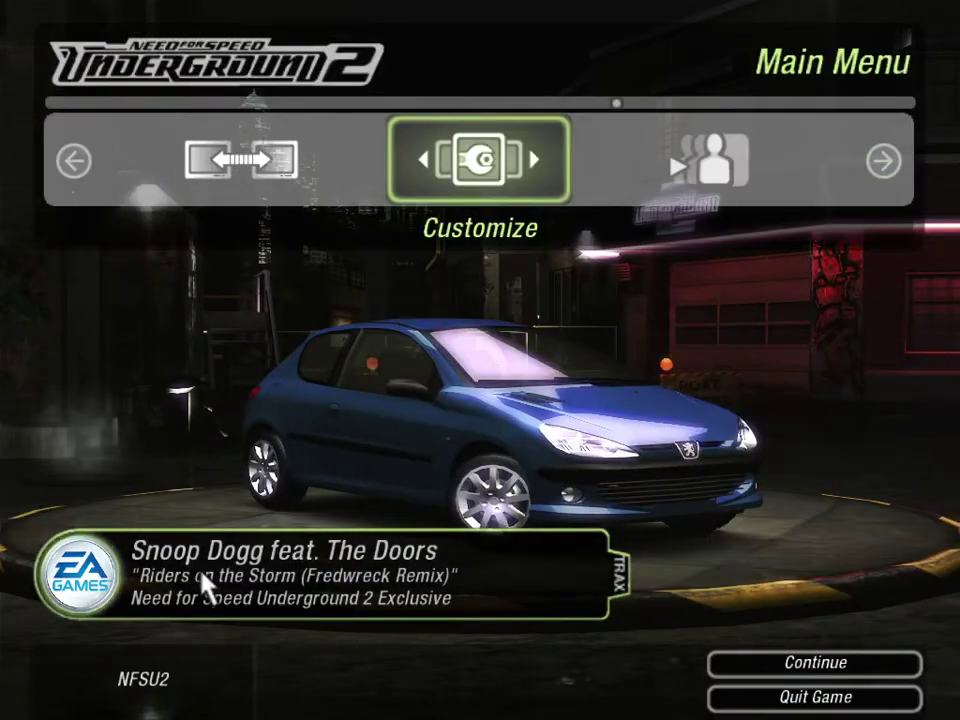
{"action": "key", "text": "Return"}
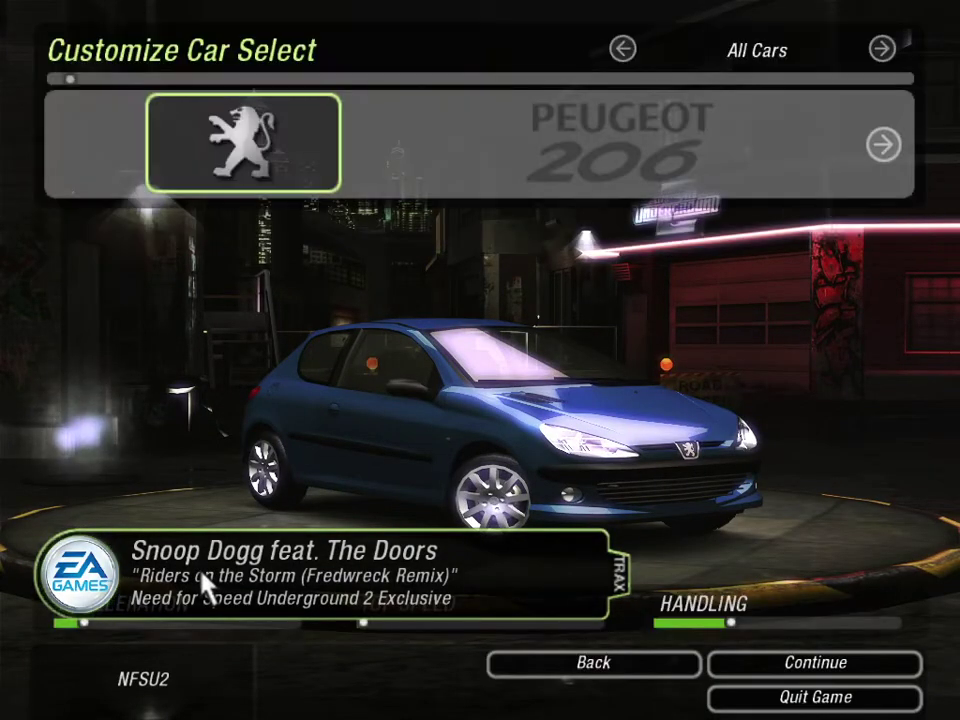
- Inspect the modded Volkswagen cars in the Toyota Corolla and Nissan 240SX slots of the car selection
{"action": "key", "text": "Right"}
{"action": "key", "text": "Right"}
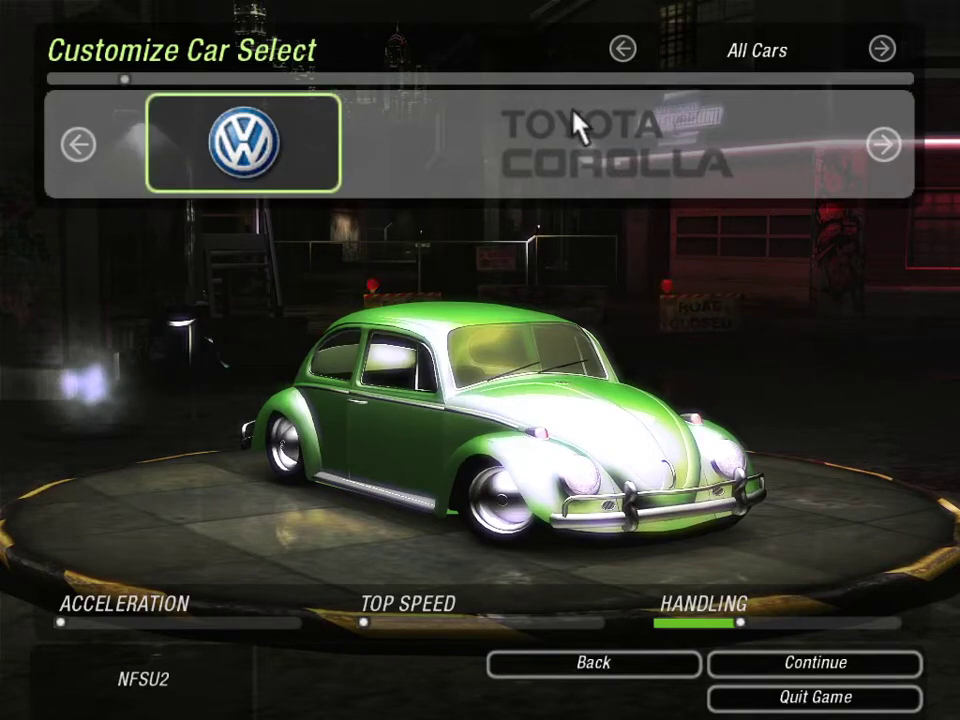
{"action": "key", "text": "Right"}
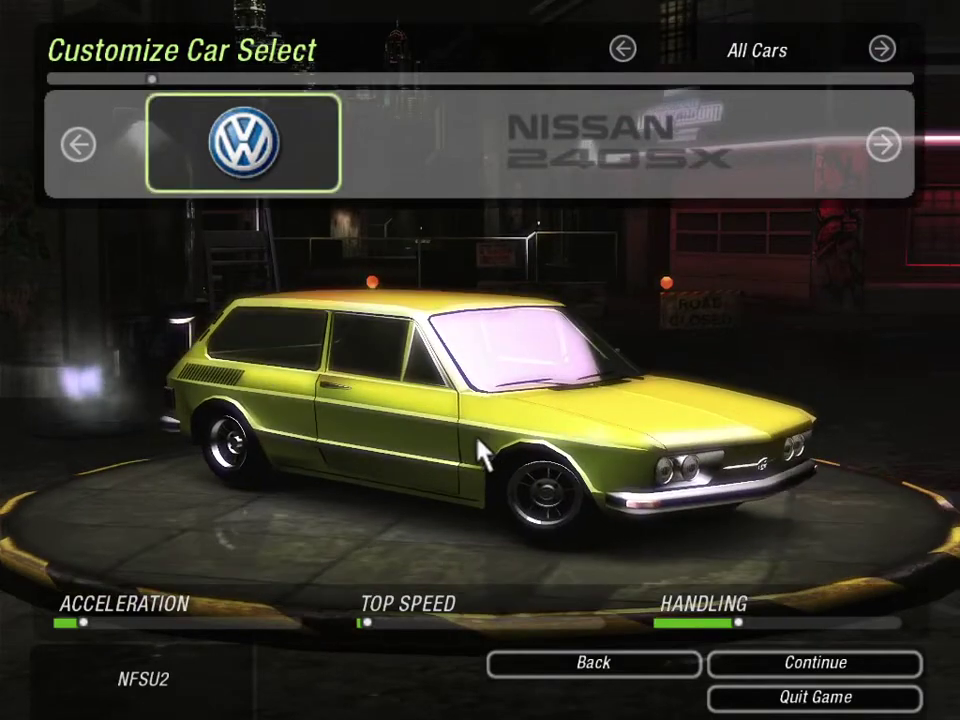
- Browse onward through the car selection from the Nissan 240SX slot to the Mazda RX-8
{"action": "key", "text": "Right"}
{"action": "key", "text": "Right"}
{"action": "key", "text": "Right"}
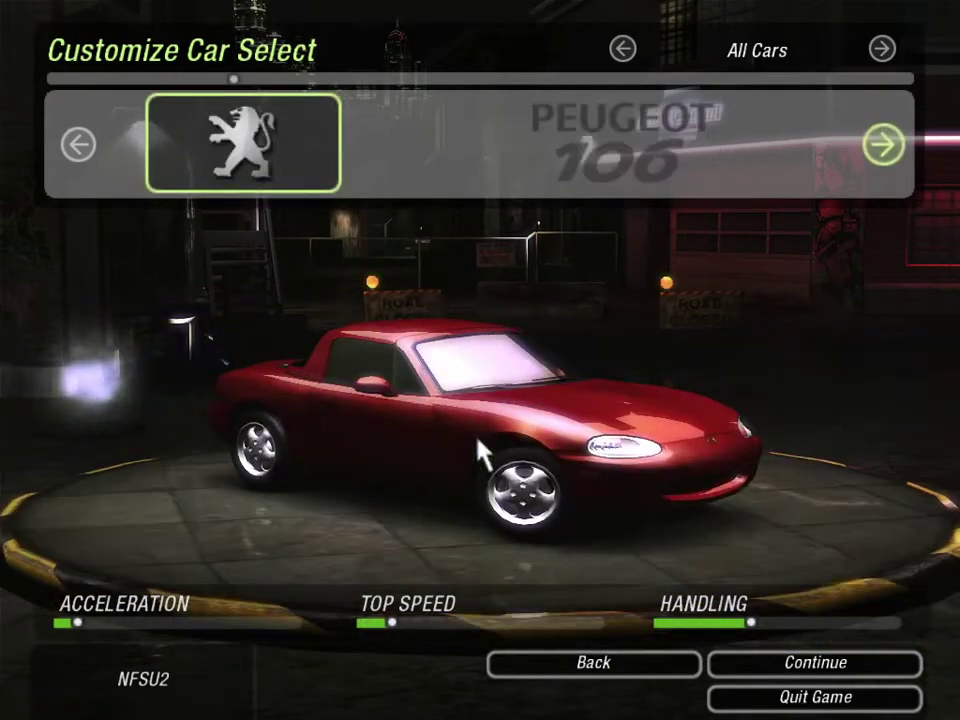
{"action": "key", "text": "Right"}
{"action": "key", "text": "Right"}
{"action": "key", "text": "Right"}
{"action": "key", "text": "Right"}
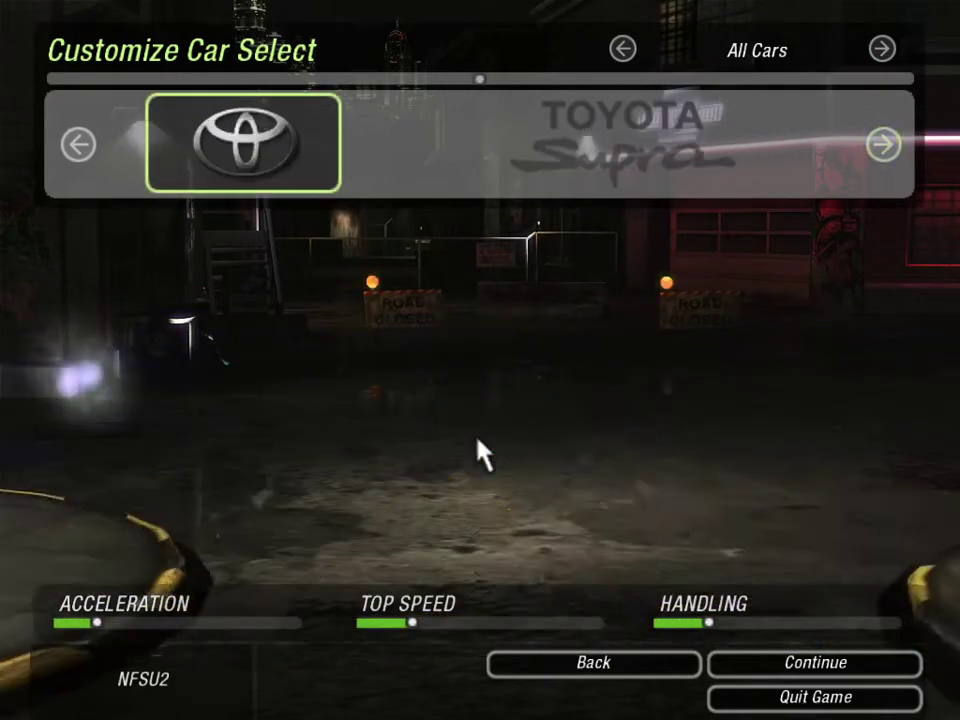
{"action": "key", "text": "Right"}
{"action": "key", "text": "Right"}
{"action": "key", "text": "Right"}
{"action": "key", "text": "Right"}
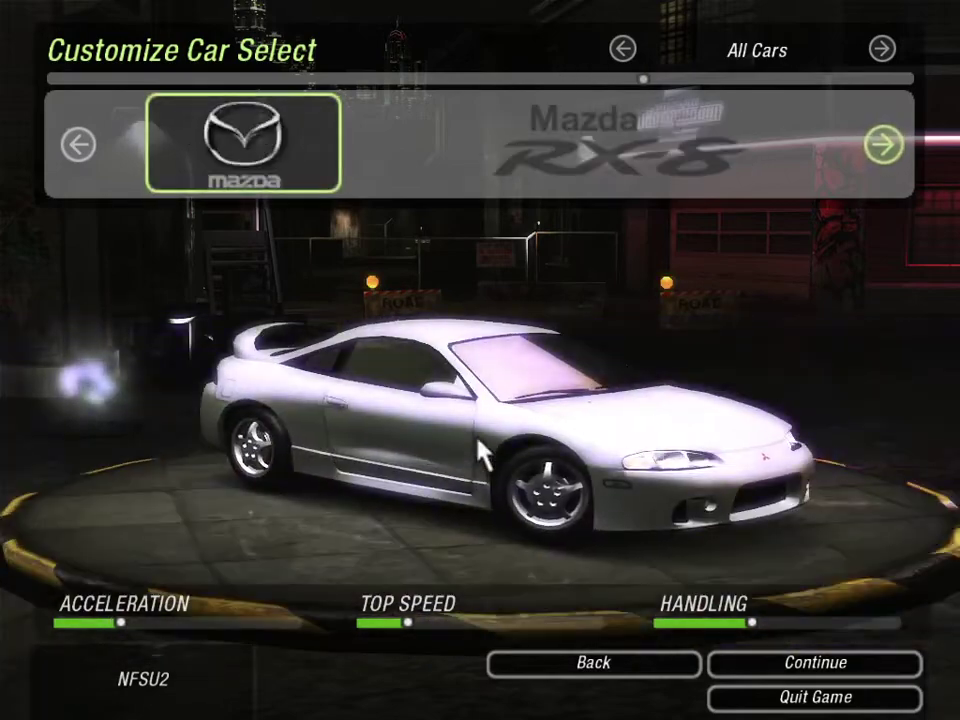